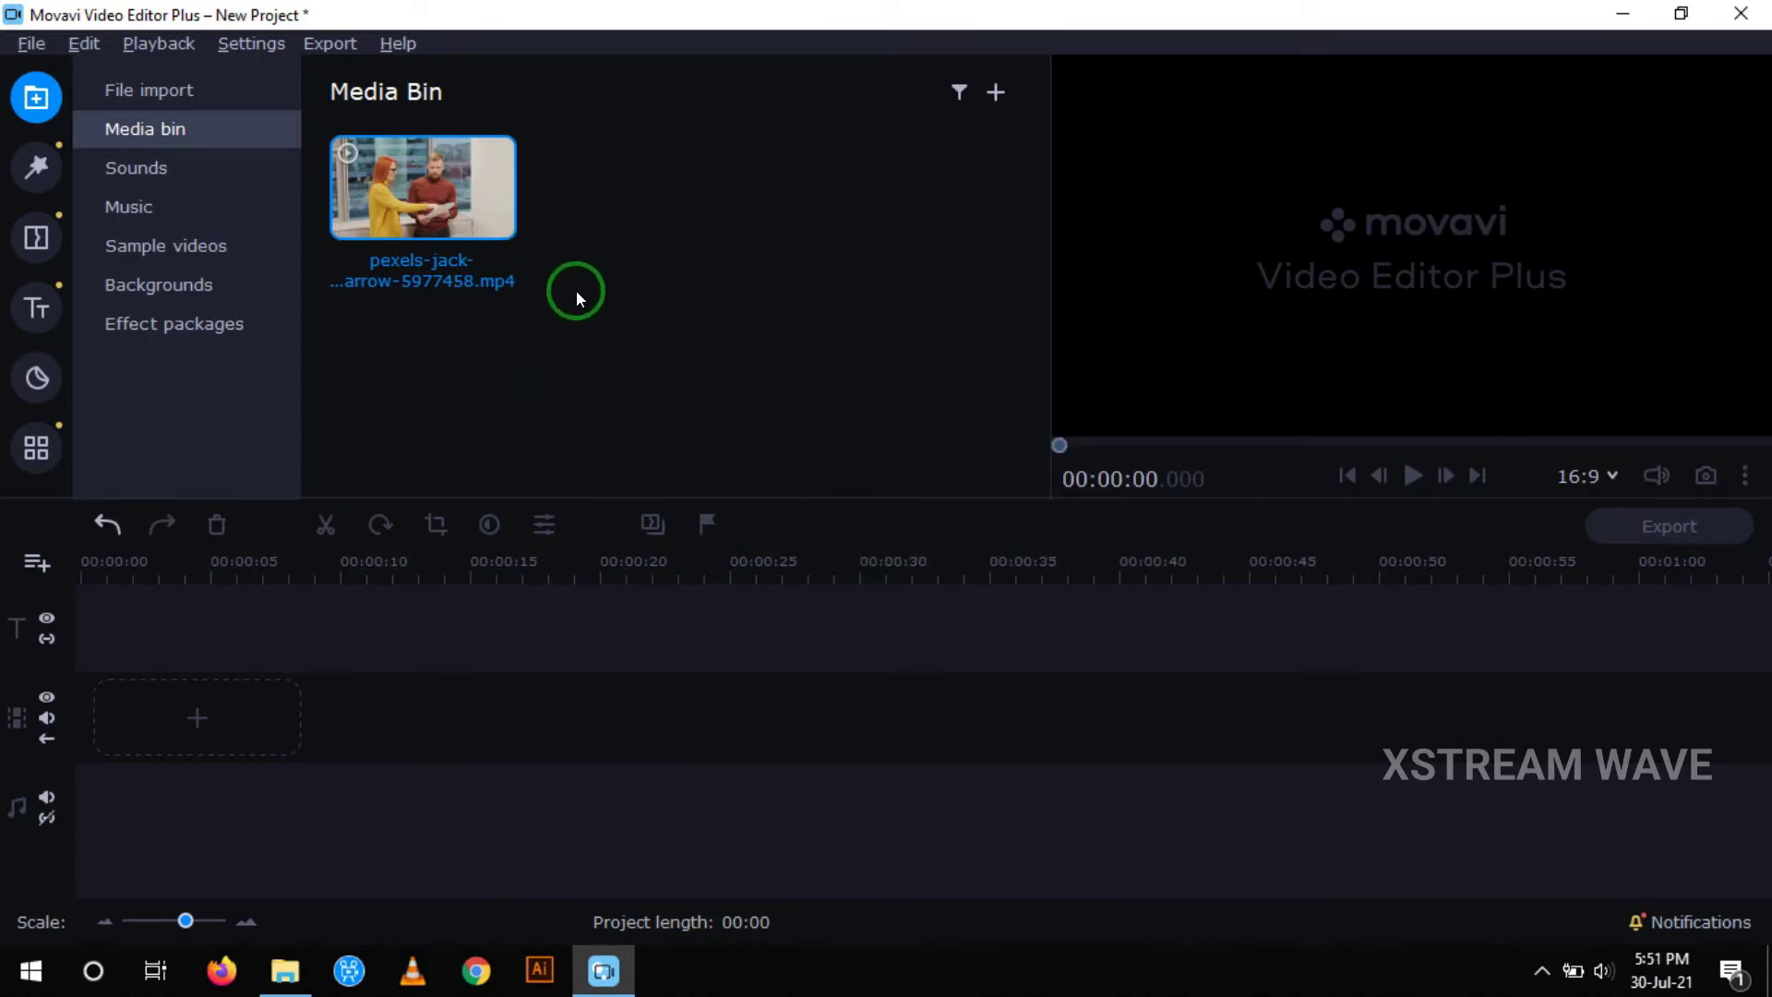
Step: Place the media bin's video clip at the start of the video track and preview it, returning the playhead to 00:00:00
{"action": "left_click_drag", "start_coordinate": [451, 218], "coordinate": [153, 668]}
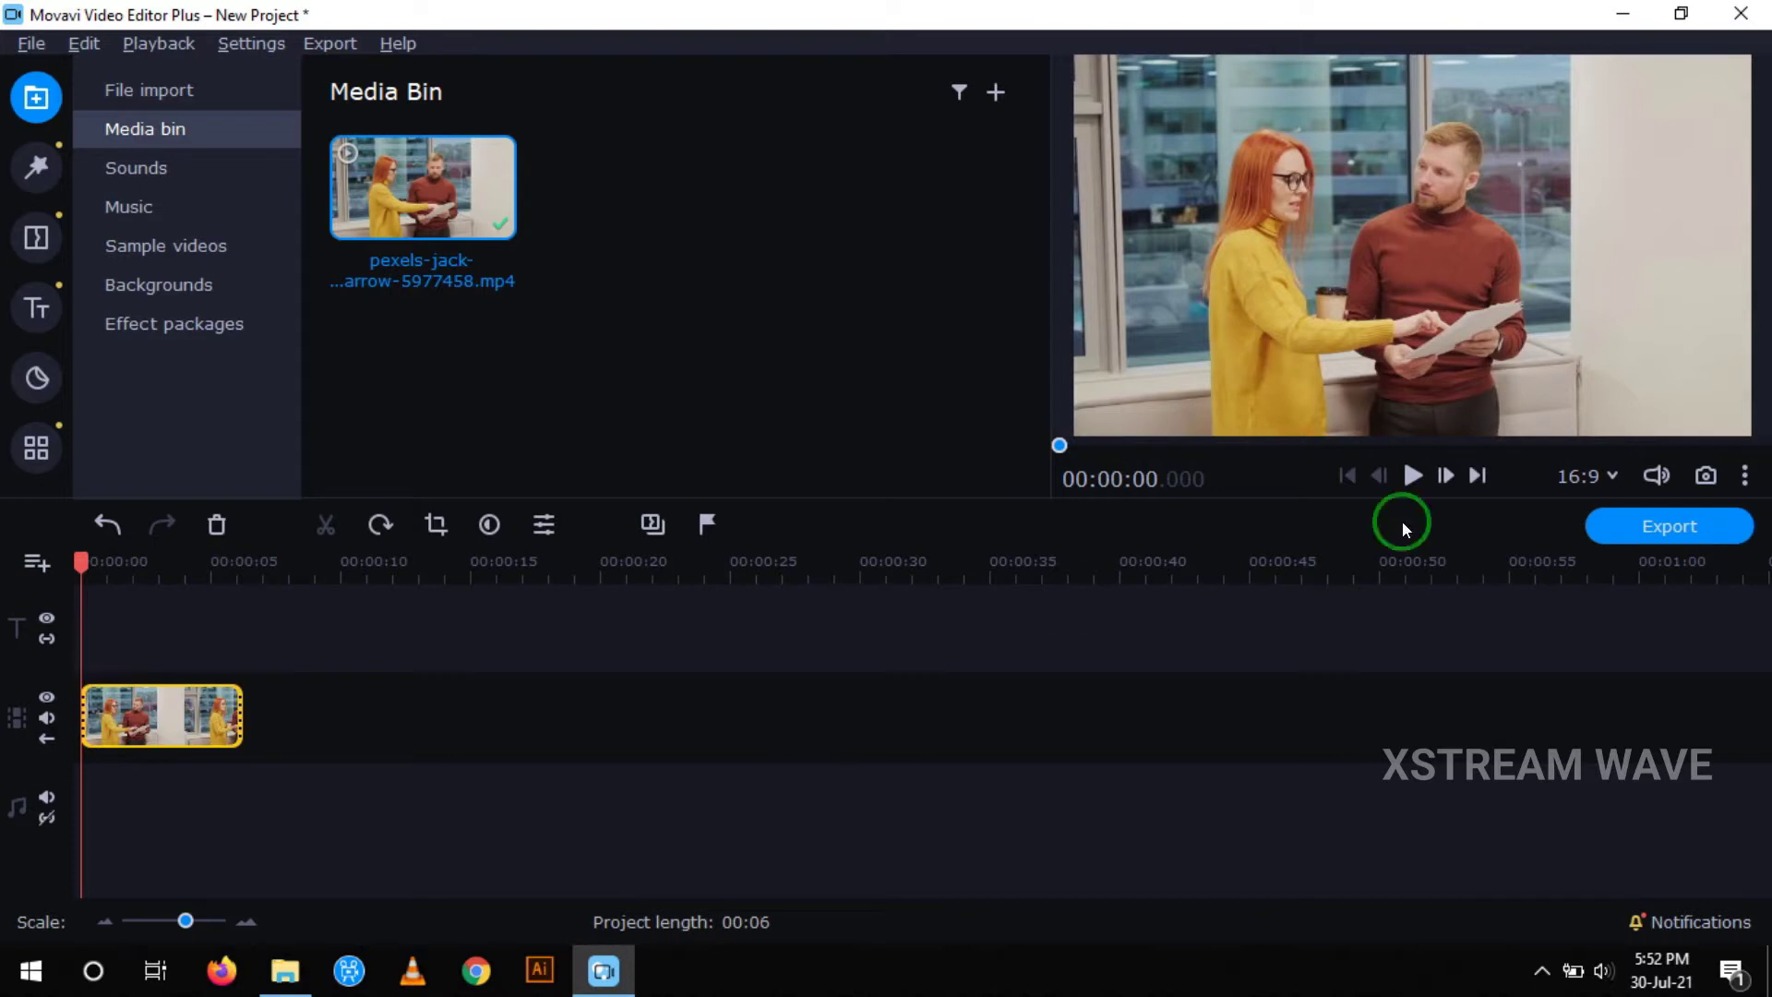
{"action": "left_click", "coordinate": [1409, 478]}
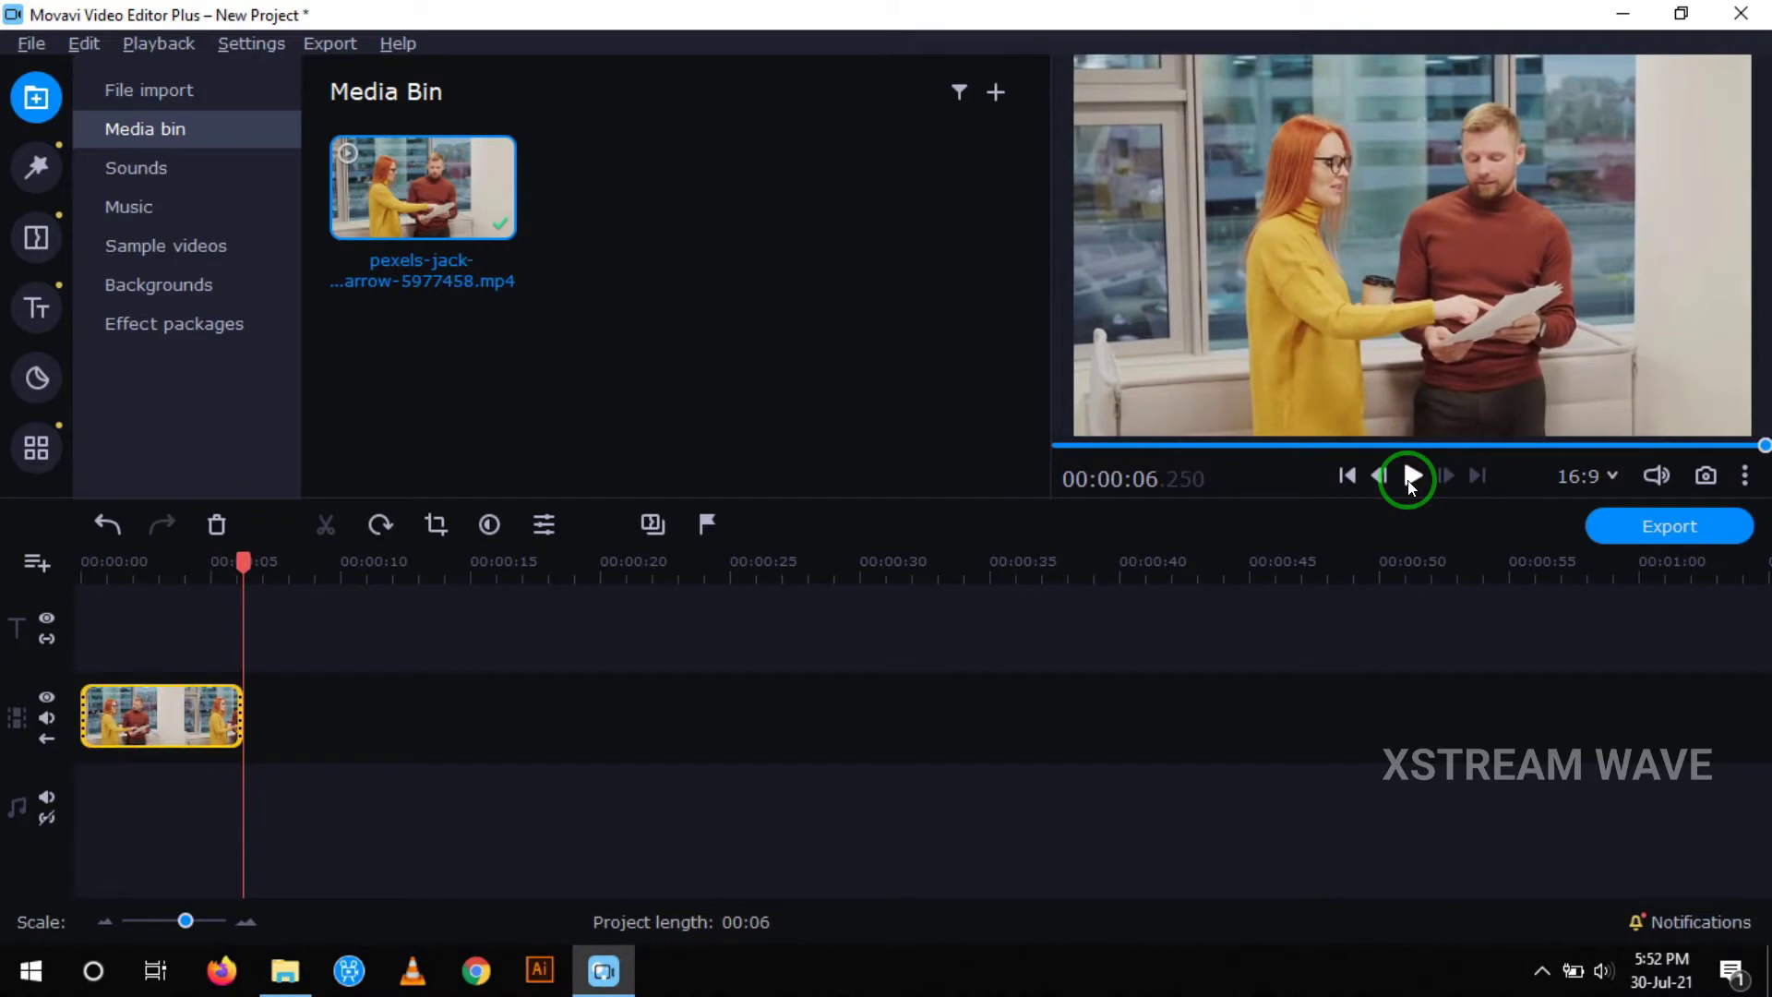
{"action": "left_click", "coordinate": [80, 569]}
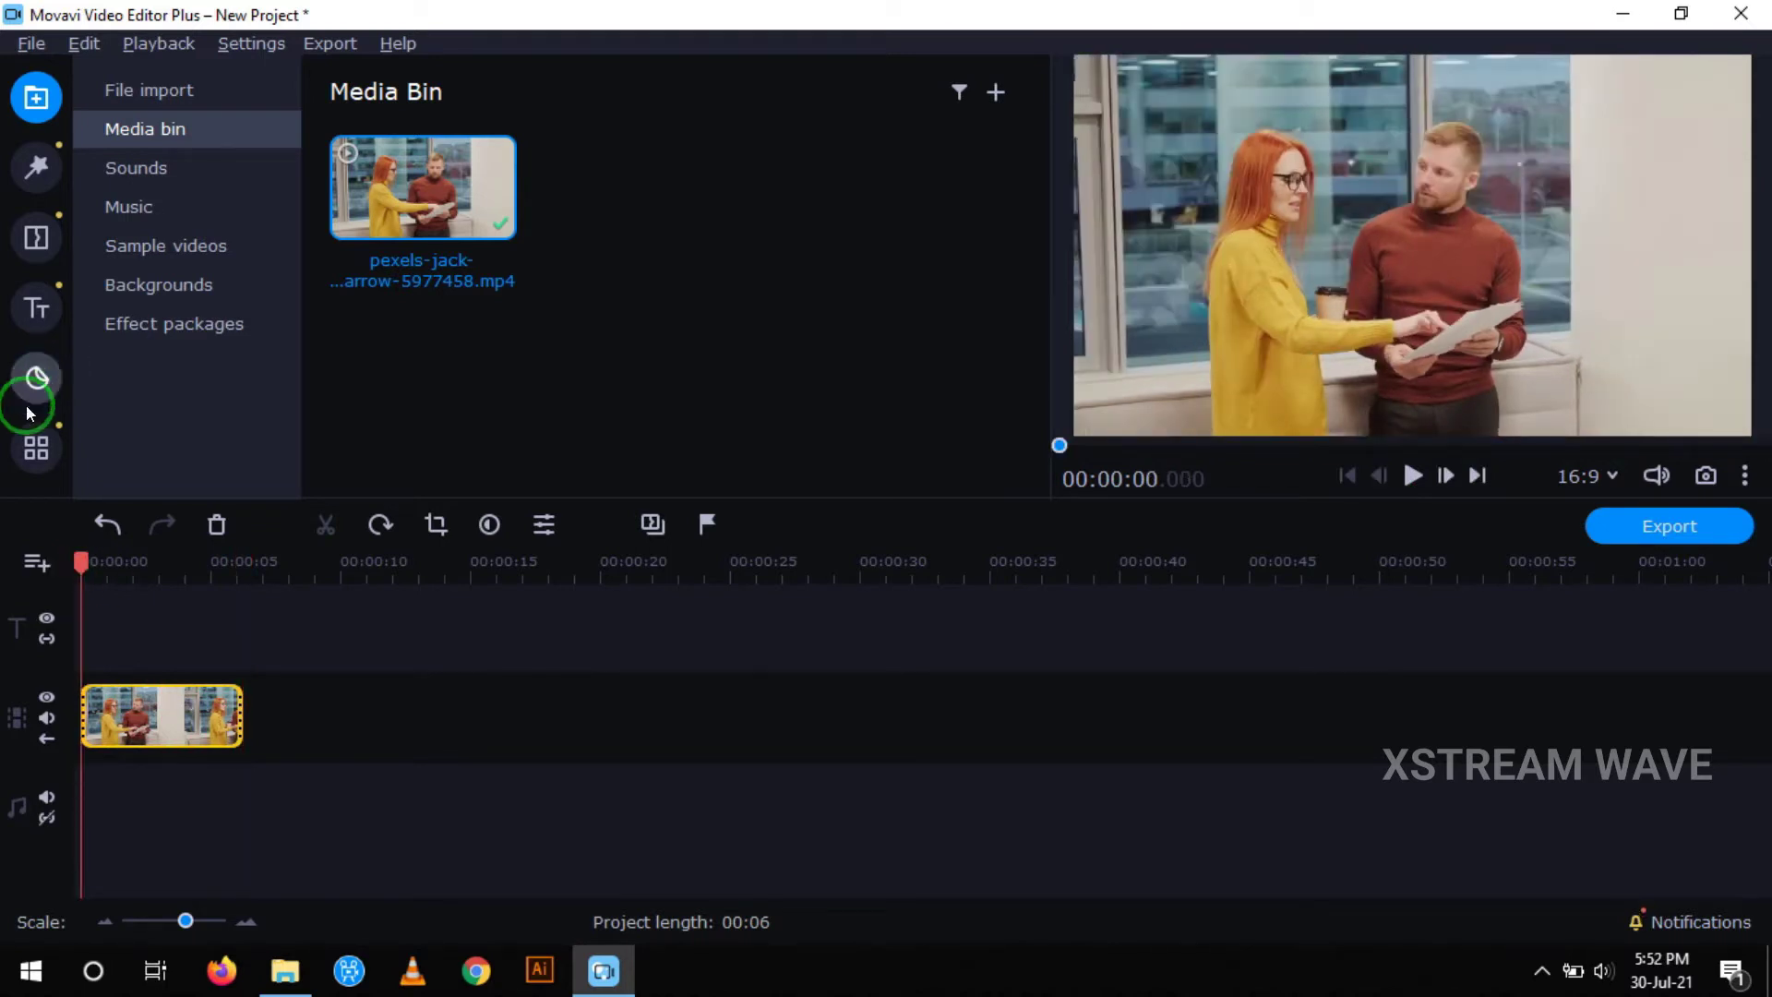
Step: Add a basic Simple text title at the start of the title track and move its text to the bottom of the frame
{"action": "left_click", "coordinate": [41, 314]}
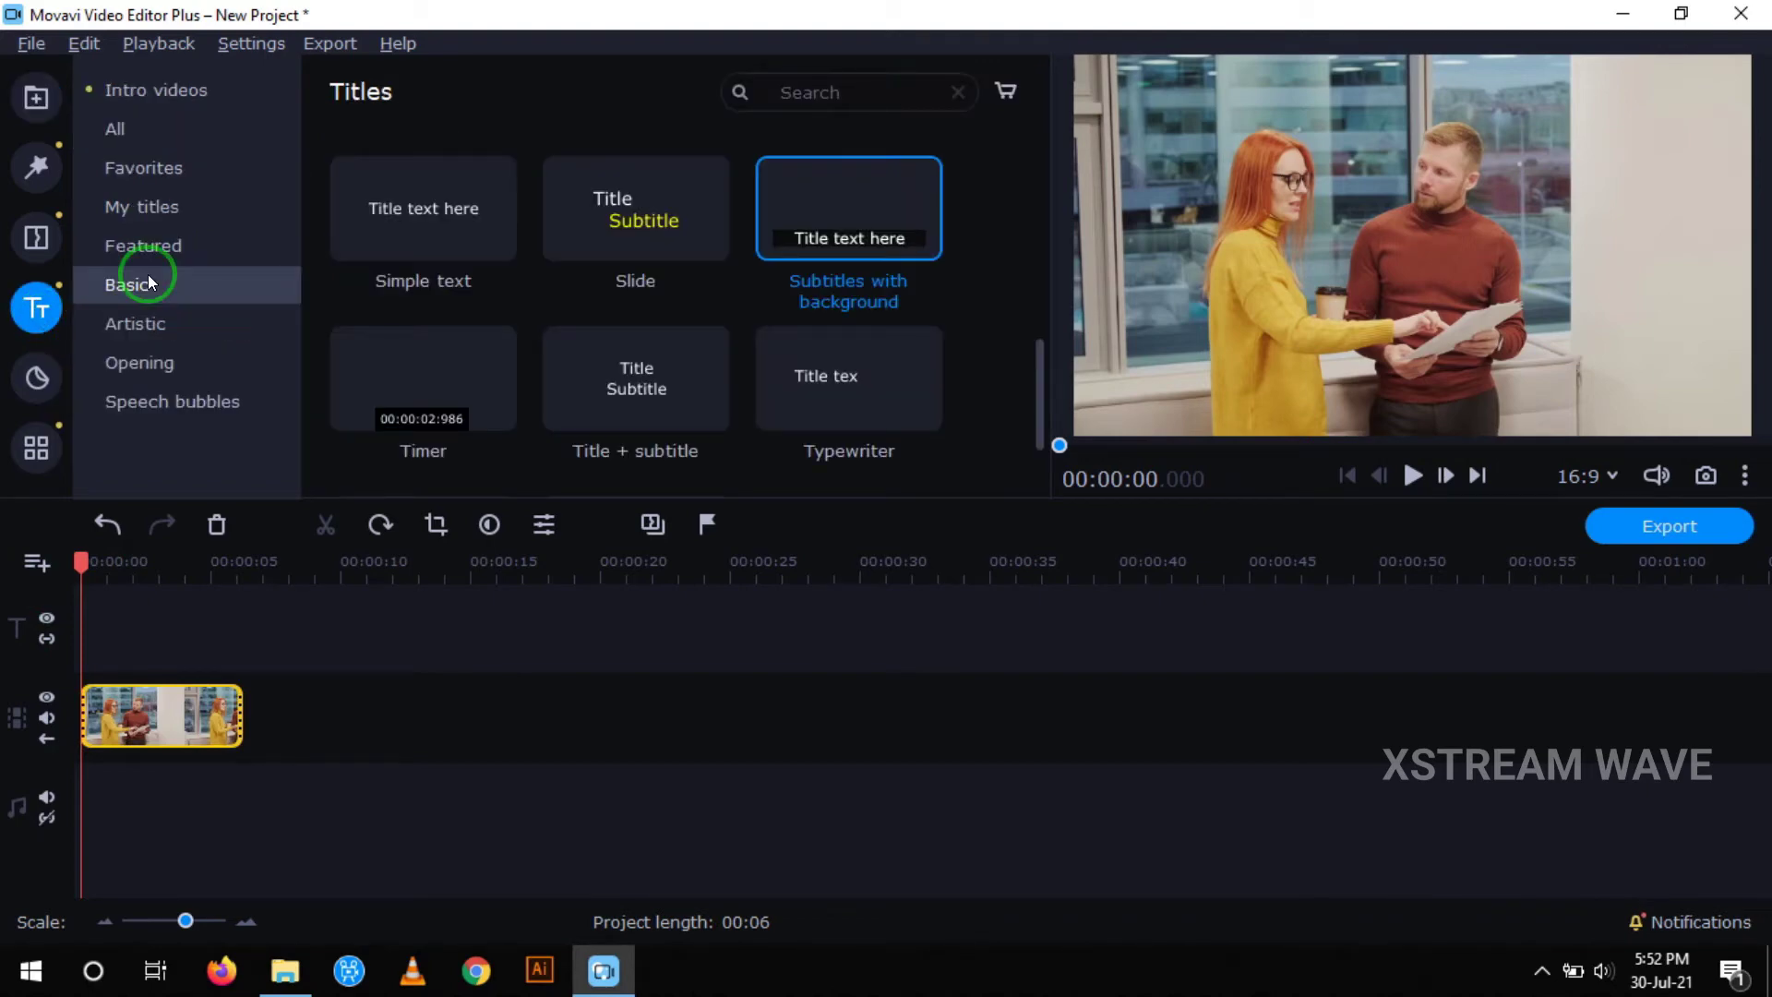
{"action": "left_click", "coordinate": [1030, 380]}
{"action": "left_click_drag", "start_coordinate": [1030, 380], "coordinate": [1037, 338]}
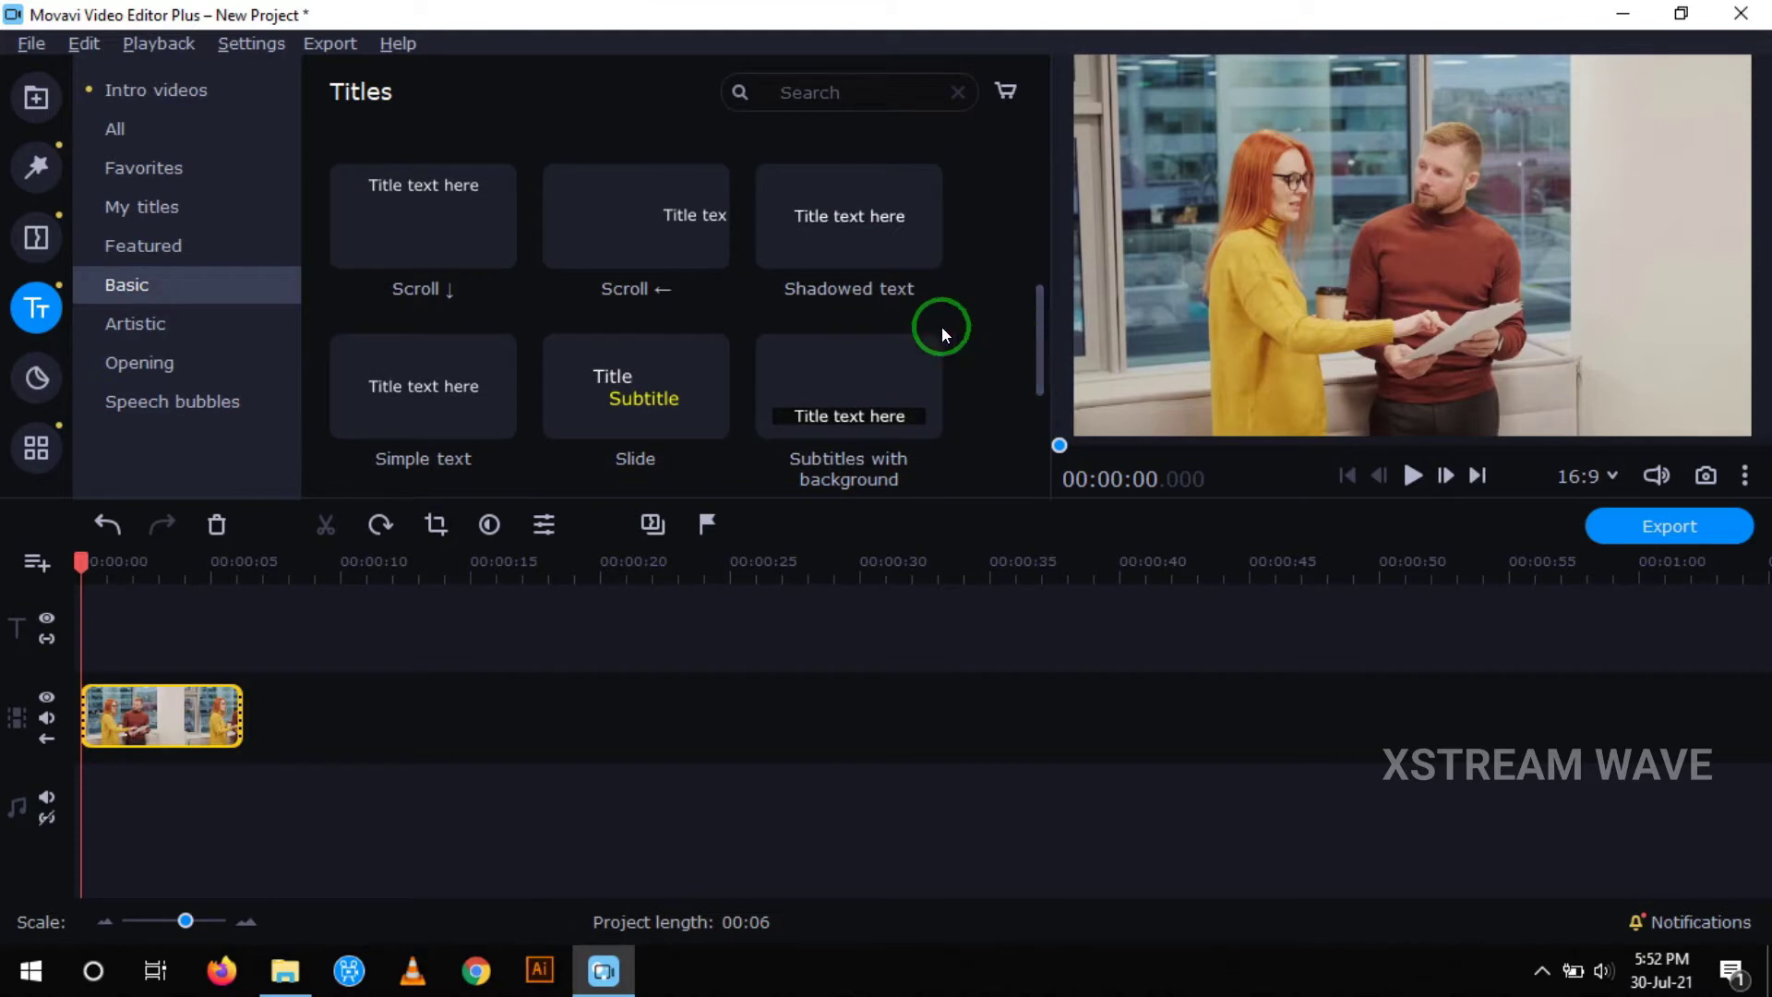
{"action": "left_click", "coordinate": [425, 413]}
{"action": "left_click_drag", "start_coordinate": [426, 413], "coordinate": [74, 618]}
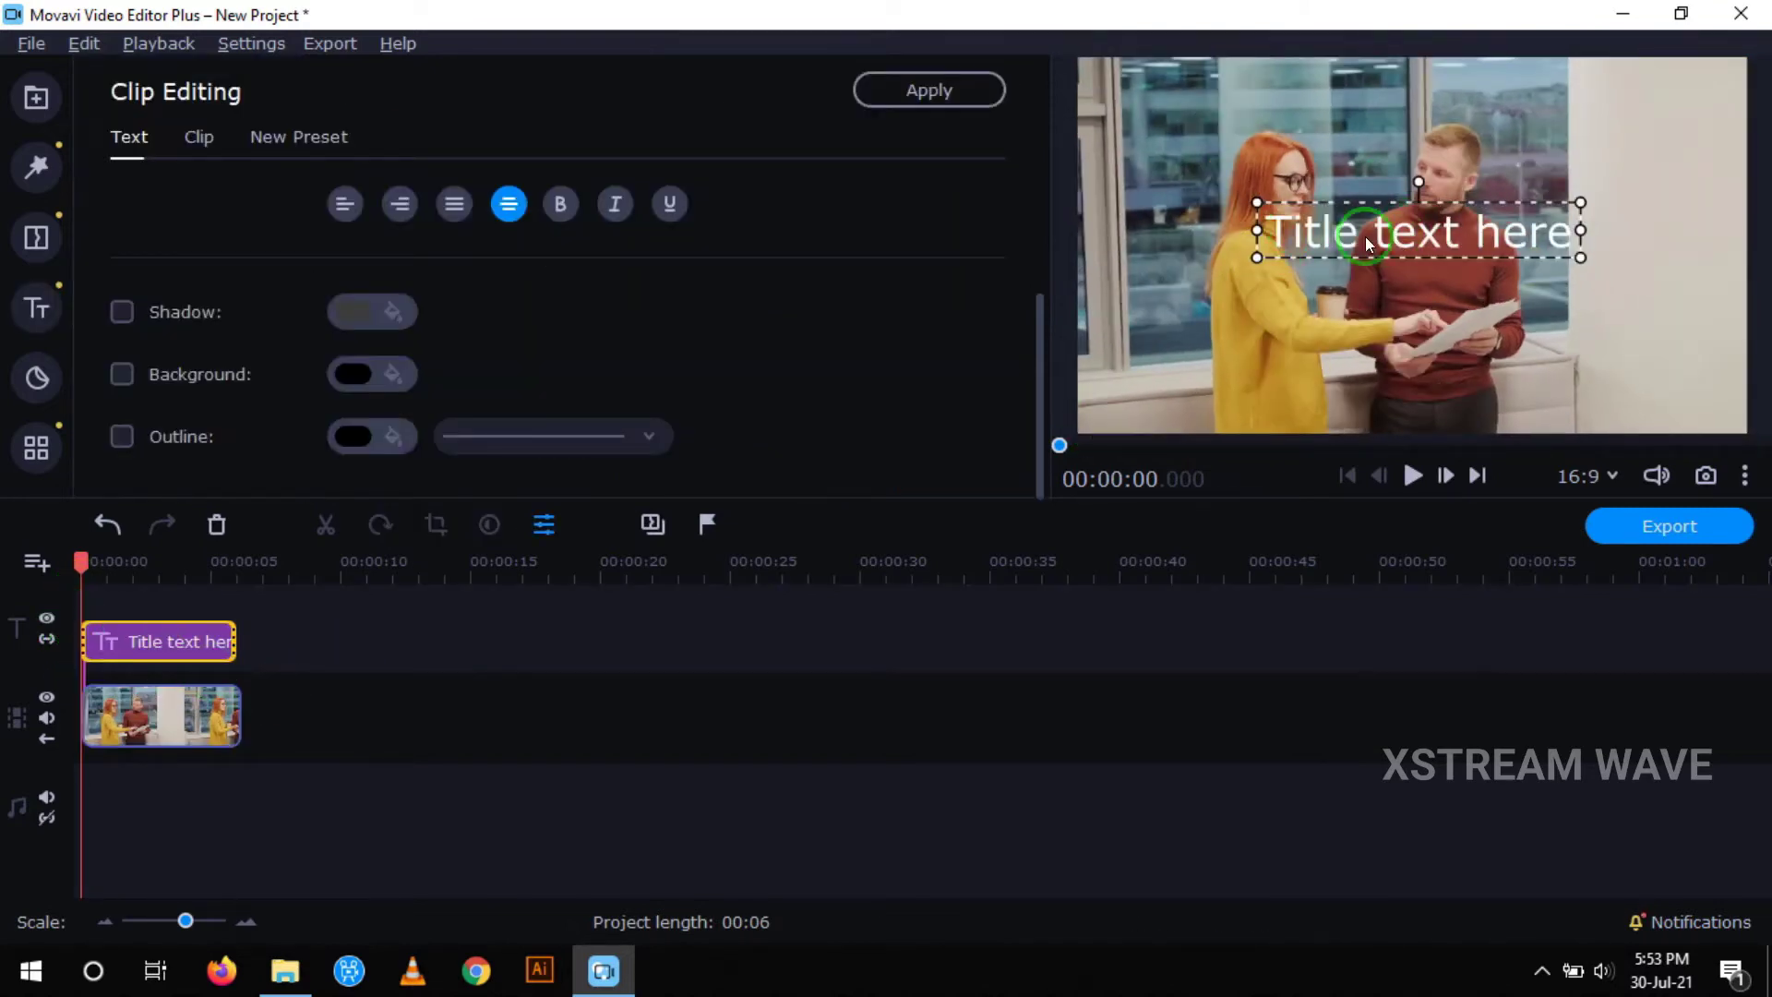
{"action": "left_click_drag", "start_coordinate": [1413, 227], "coordinate": [1405, 386]}
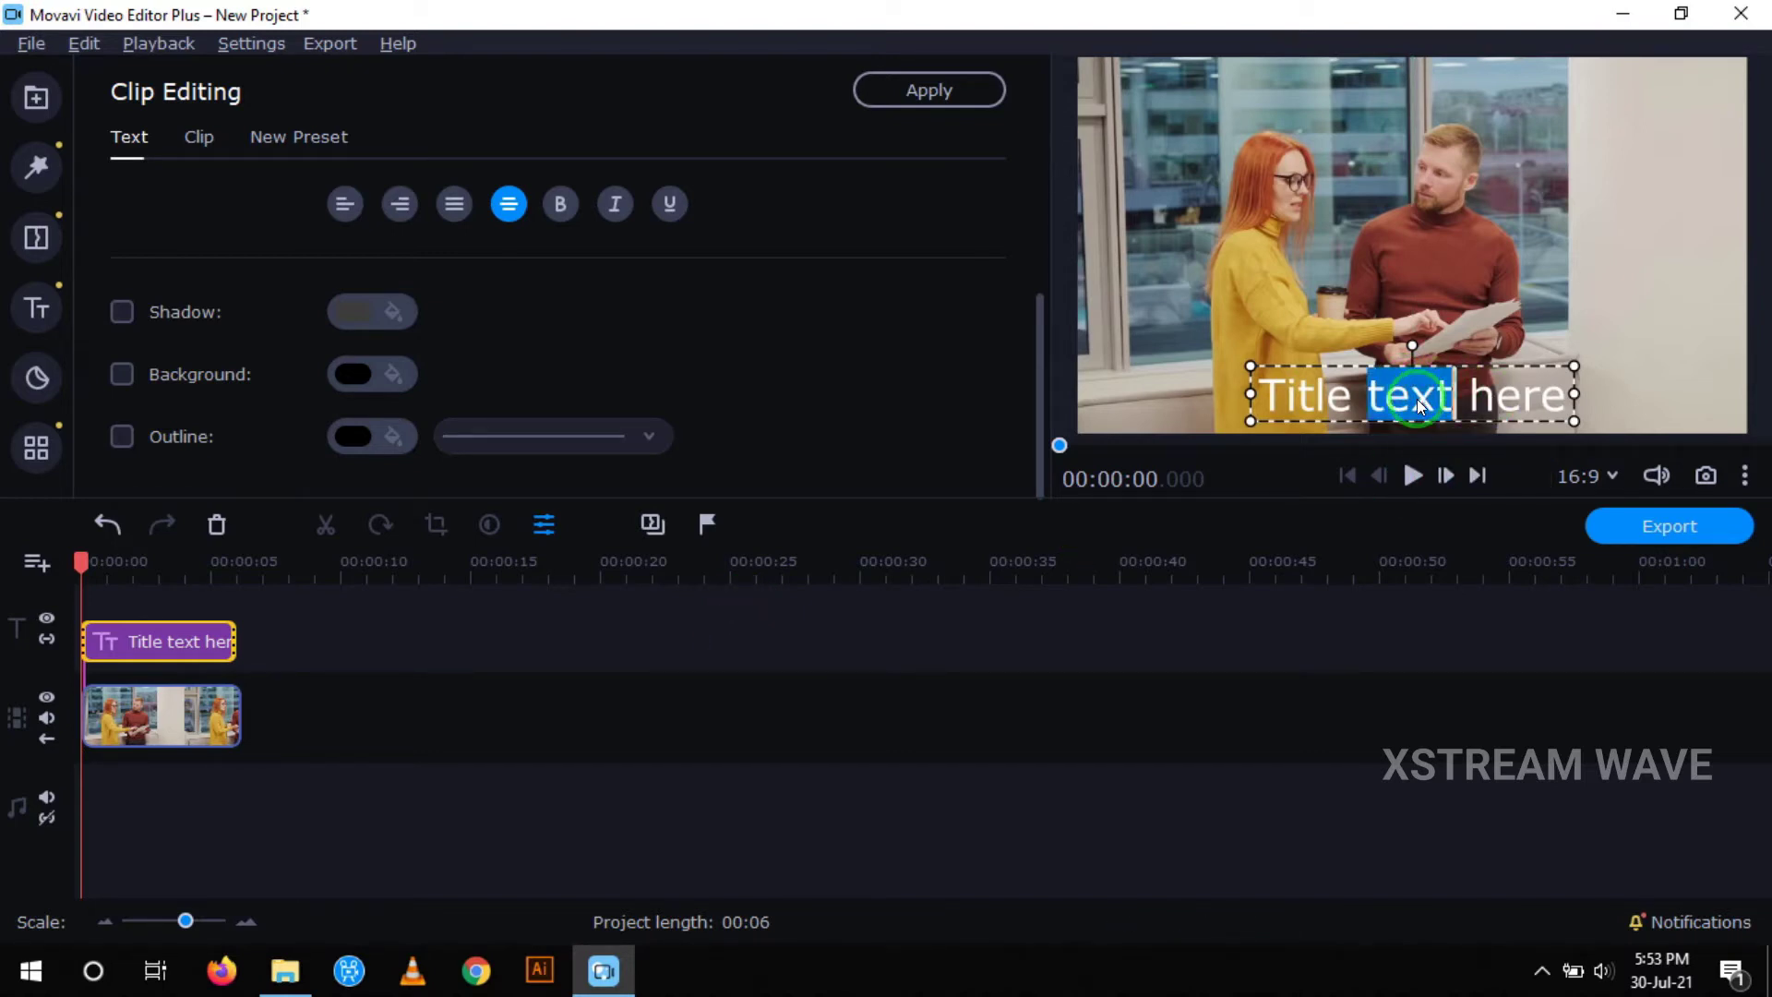
Step: Clear all of the placeholder text "Title text here" from the title
{"action": "left_click_drag", "start_coordinate": [1037, 325], "coordinate": [1037, 174]}
{"action": "left_click", "coordinate": [527, 244]}
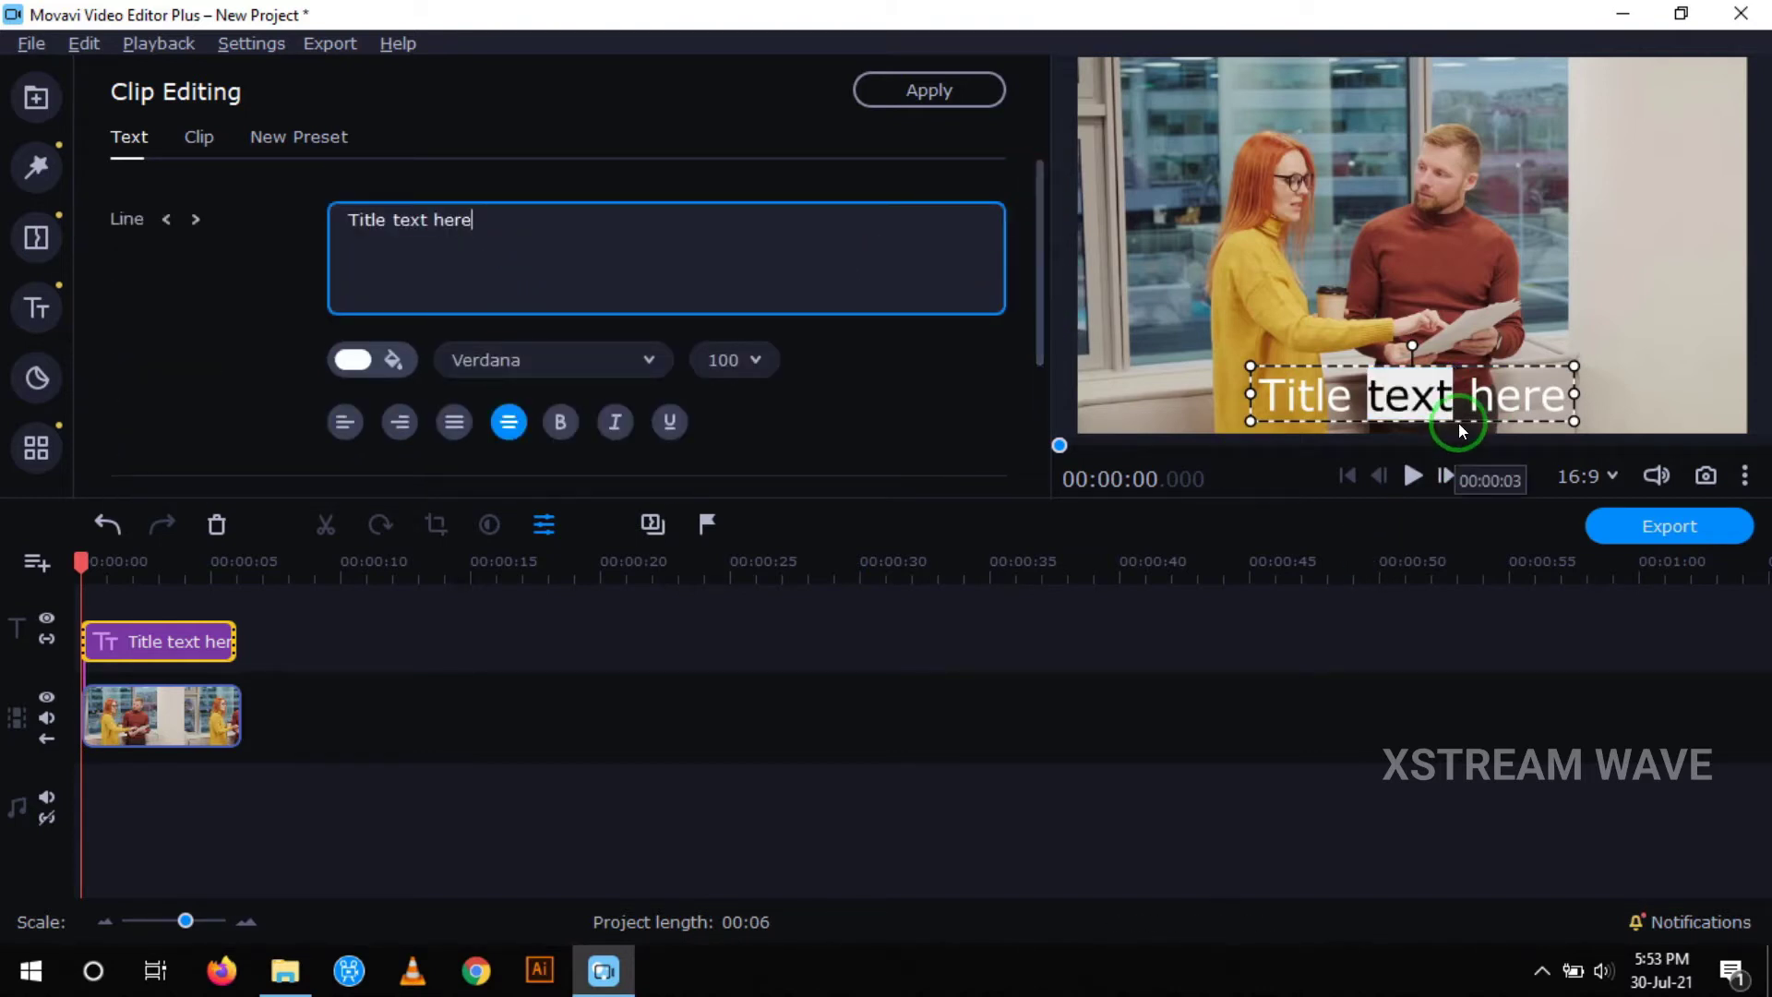
{"action": "double_click", "coordinate": [1497, 399]}
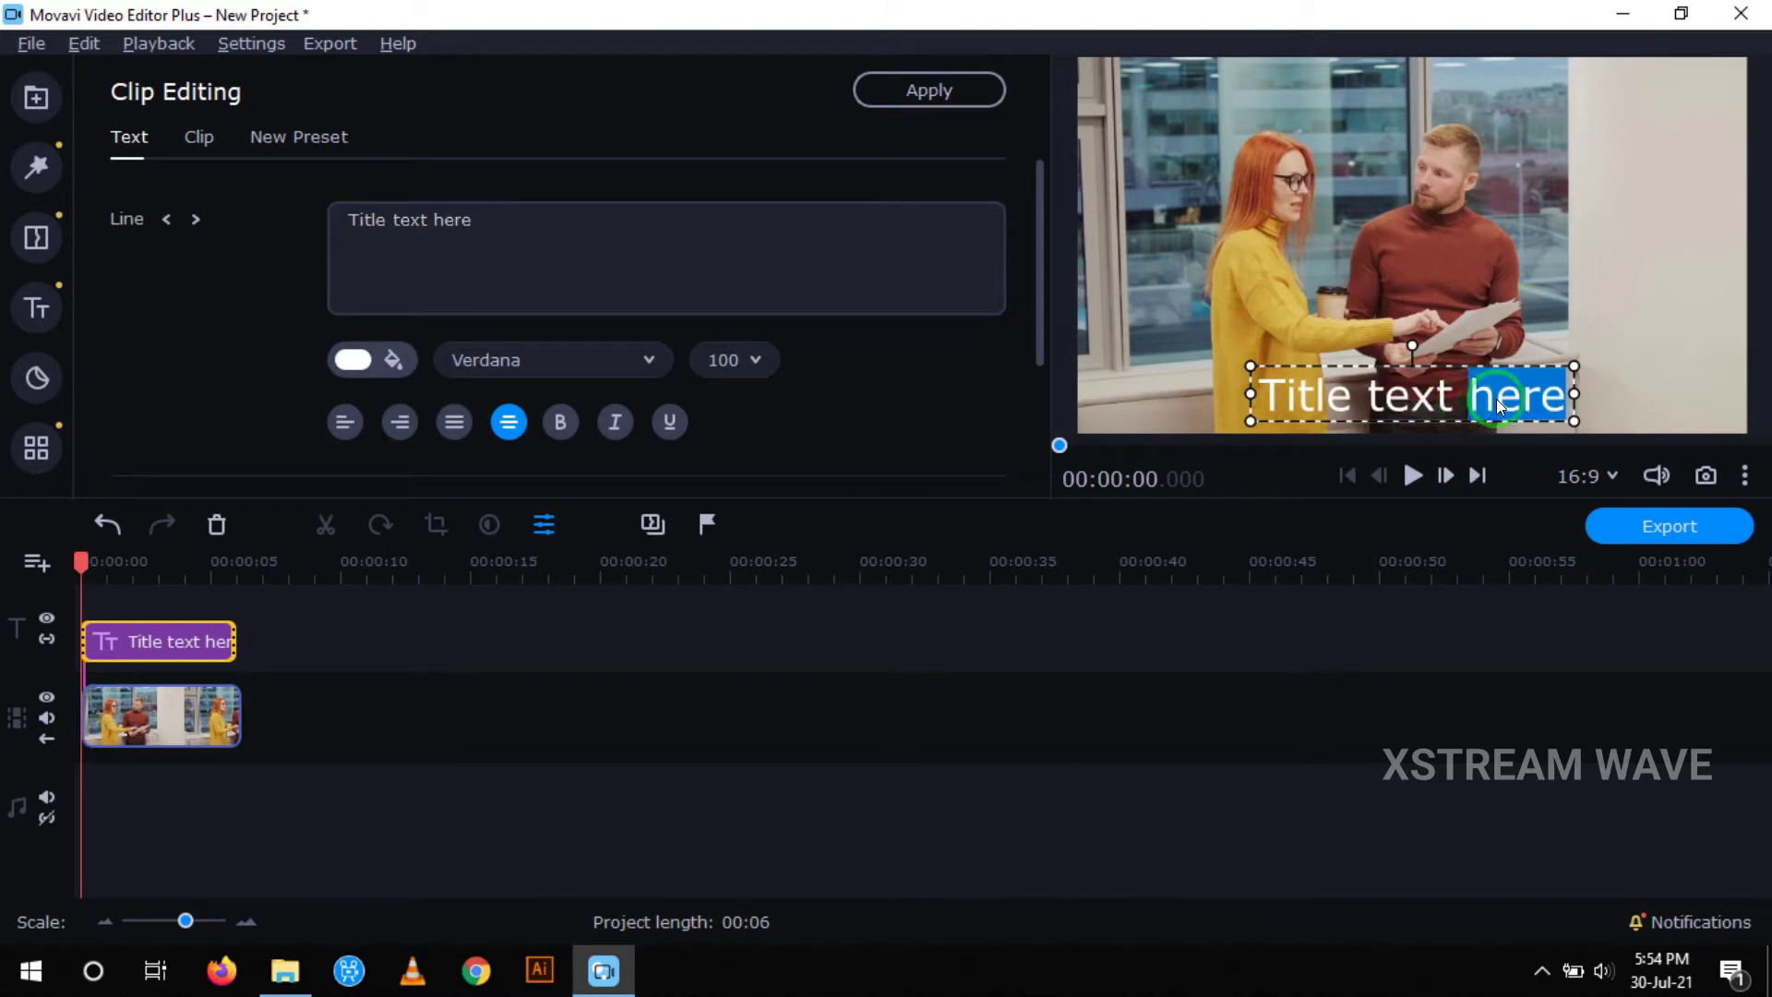
{"action": "left_click", "coordinate": [1419, 399]}
{"action": "double_click", "coordinate": [1420, 403]}
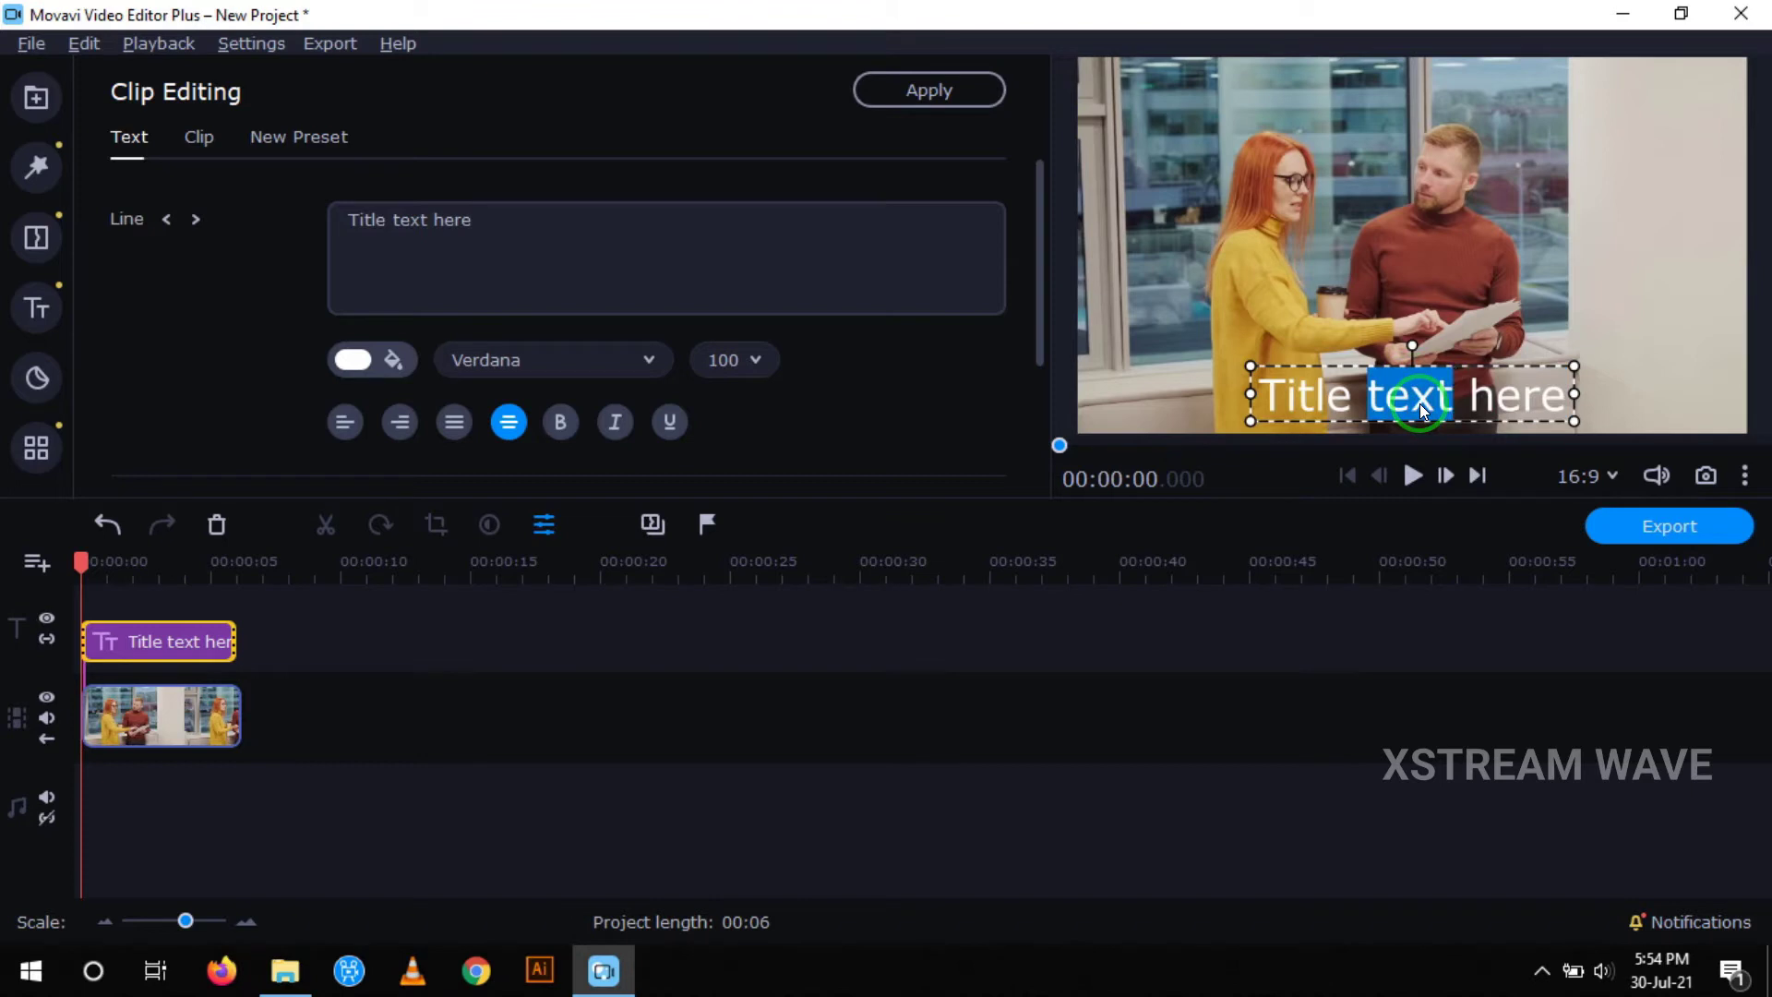
{"action": "key", "text": "BackSpace"}
{"action": "key", "text": "BackSpace"}
{"action": "key", "text": "BackSpace"}
{"action": "key", "text": "BackSpace"}
{"action": "key", "text": "BackSpace"}
{"action": "key", "text": "BackSpace"}
{"action": "key", "text": "BackSpace"}
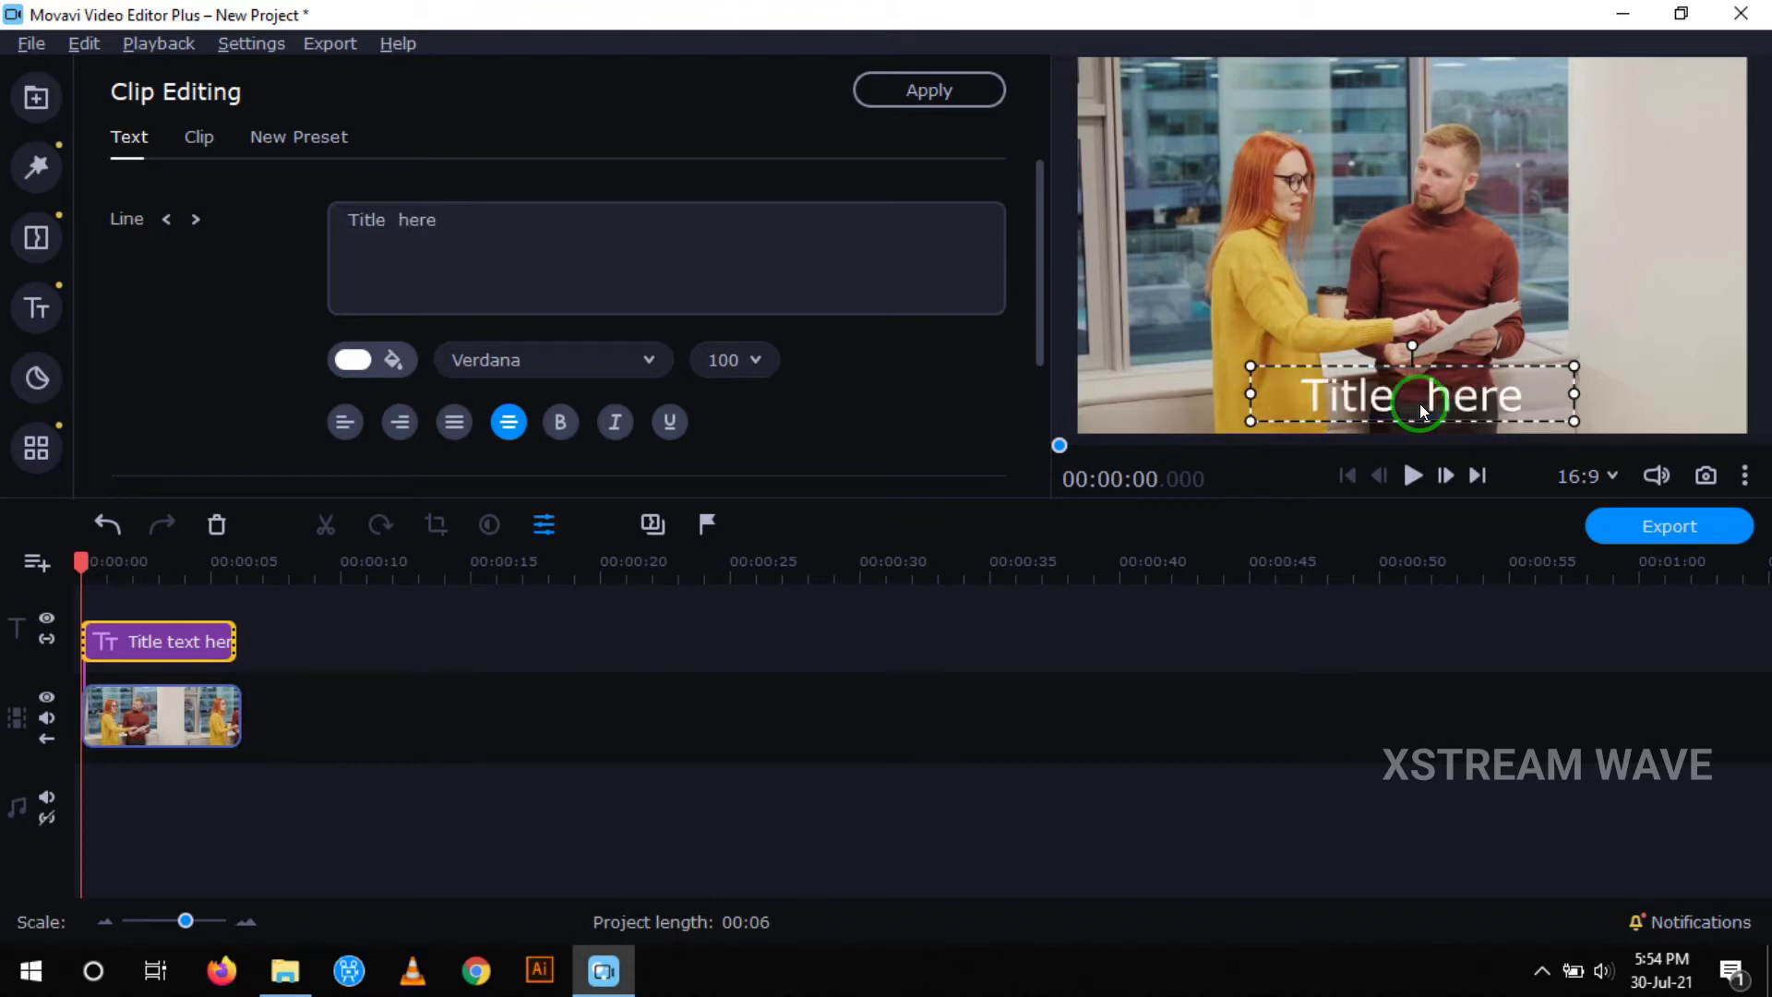
{"action": "key", "text": "Delete"}
{"action": "key", "text": "Delete"}
{"action": "key", "text": "Delete"}
{"action": "key", "text": "Delete"}
{"action": "key", "text": "Delete"}
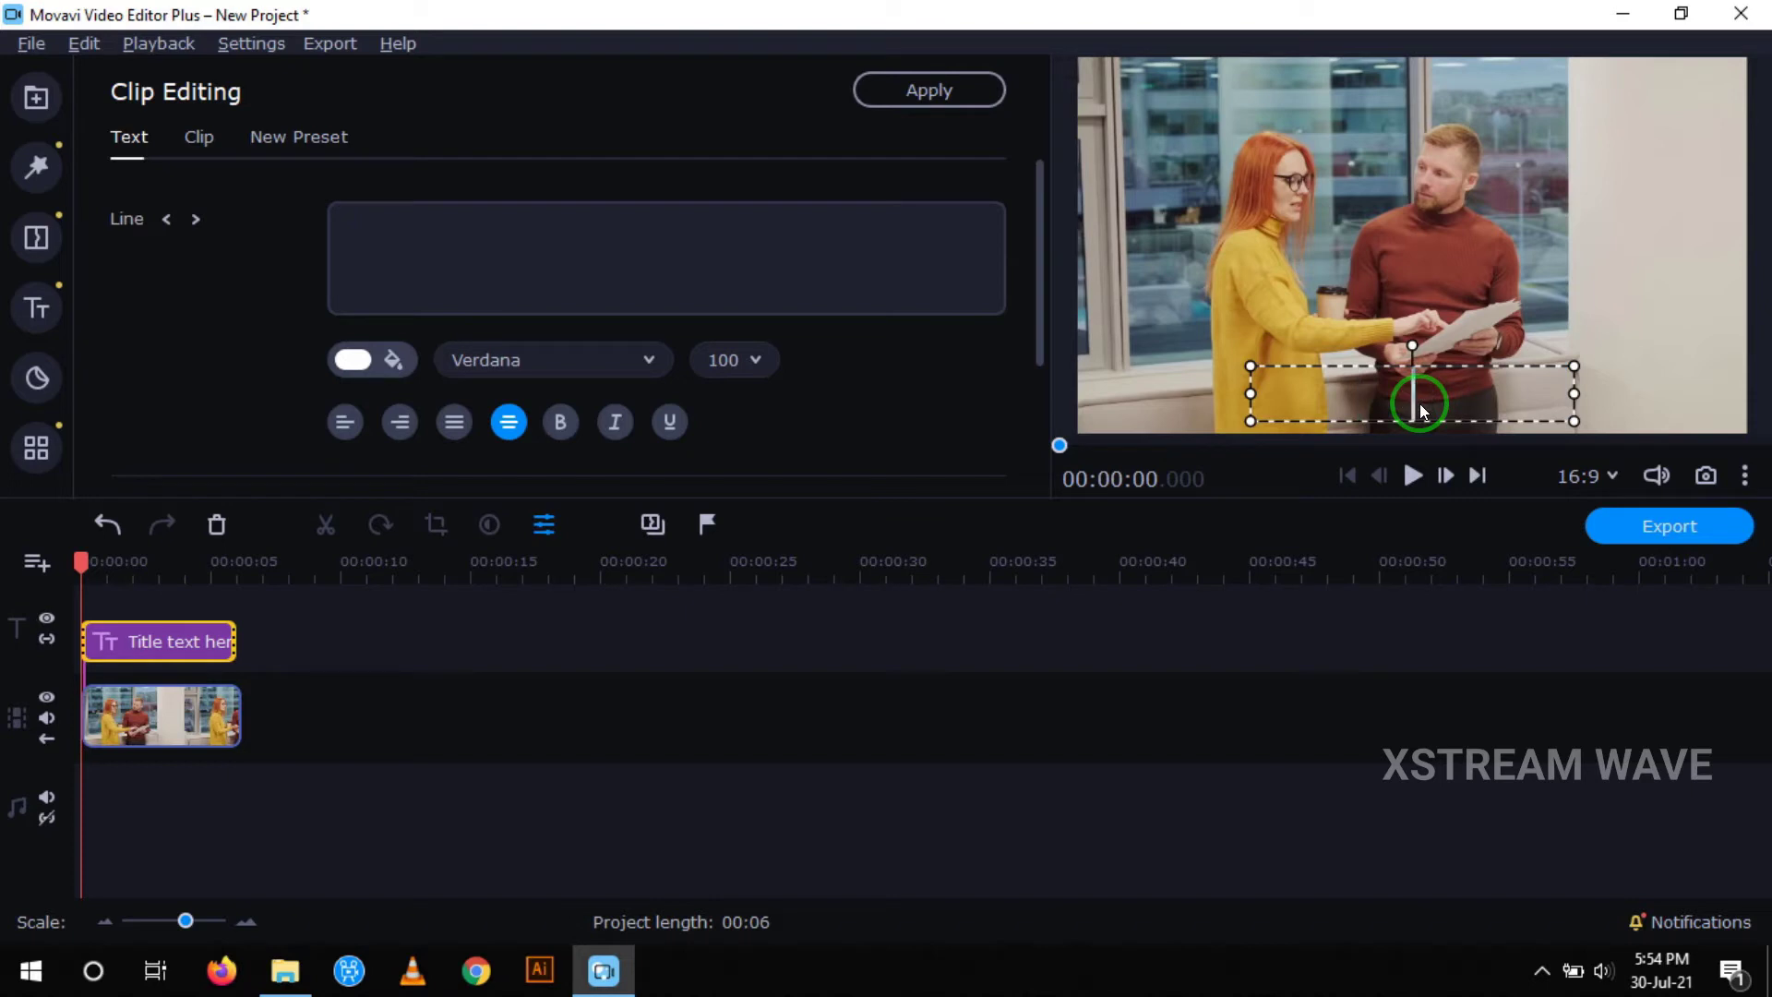
Step: Enter "See this is our project report" as the subtitle text
{"action": "type", "text": "See"}
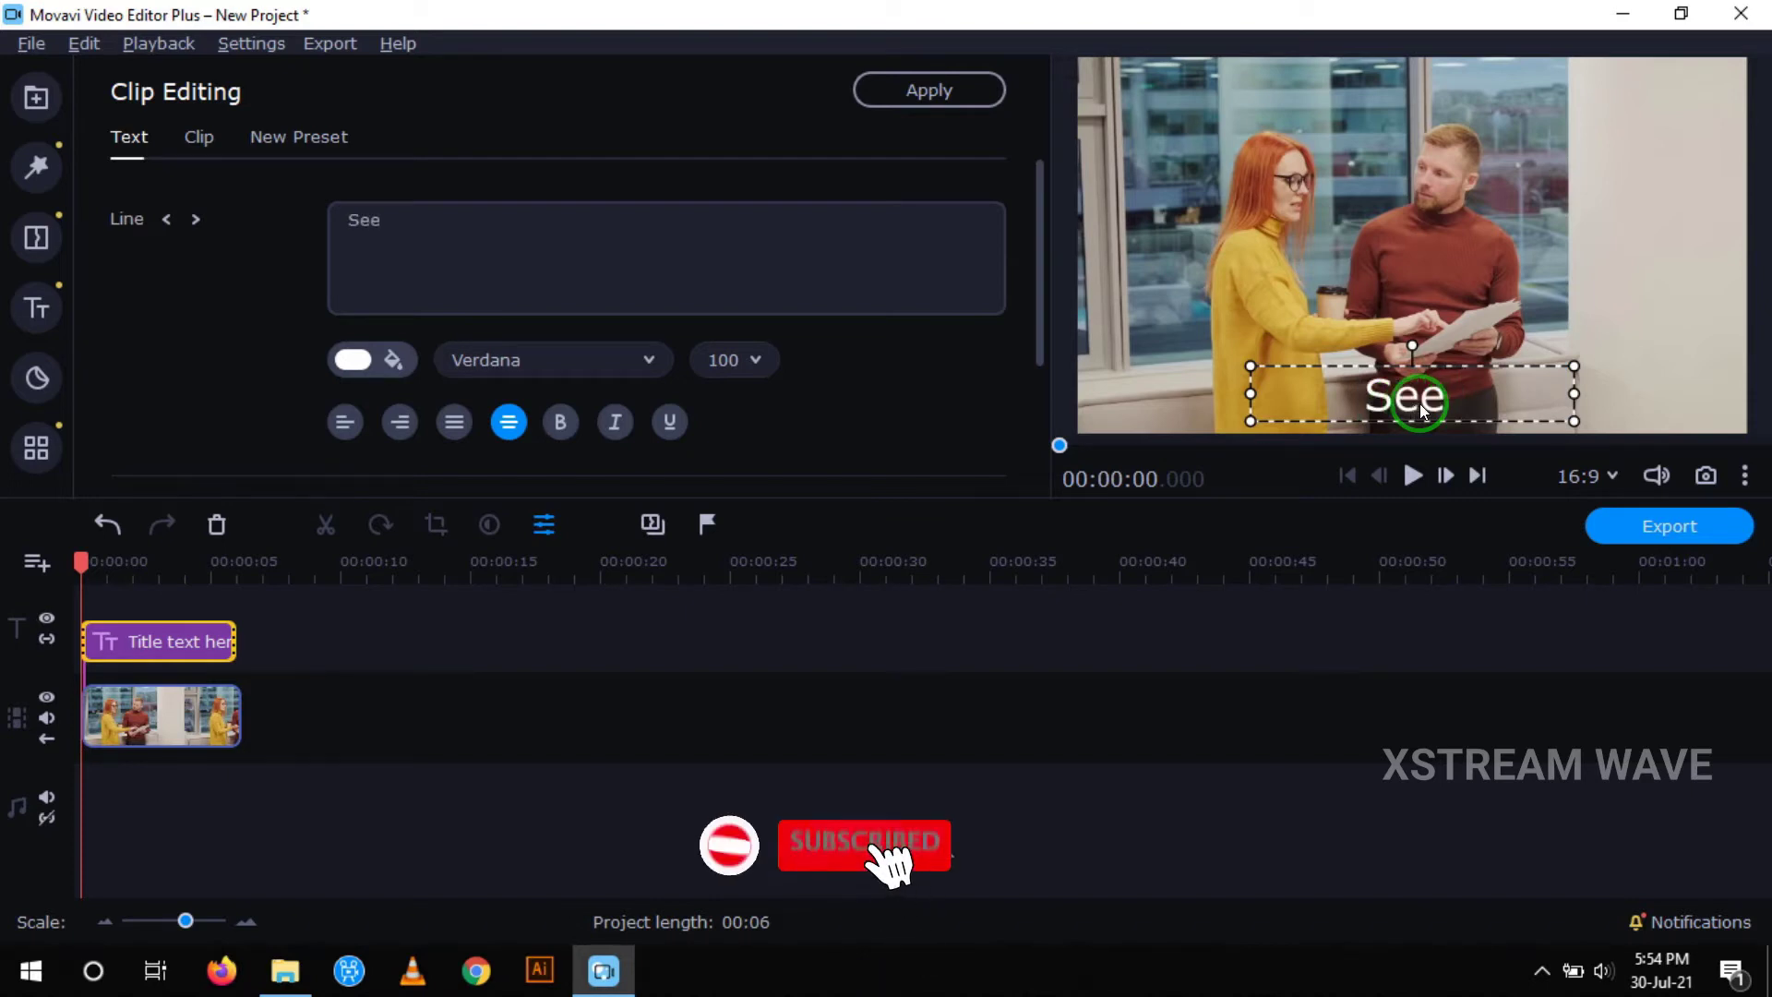
{"action": "type", "text": " this is our an"}
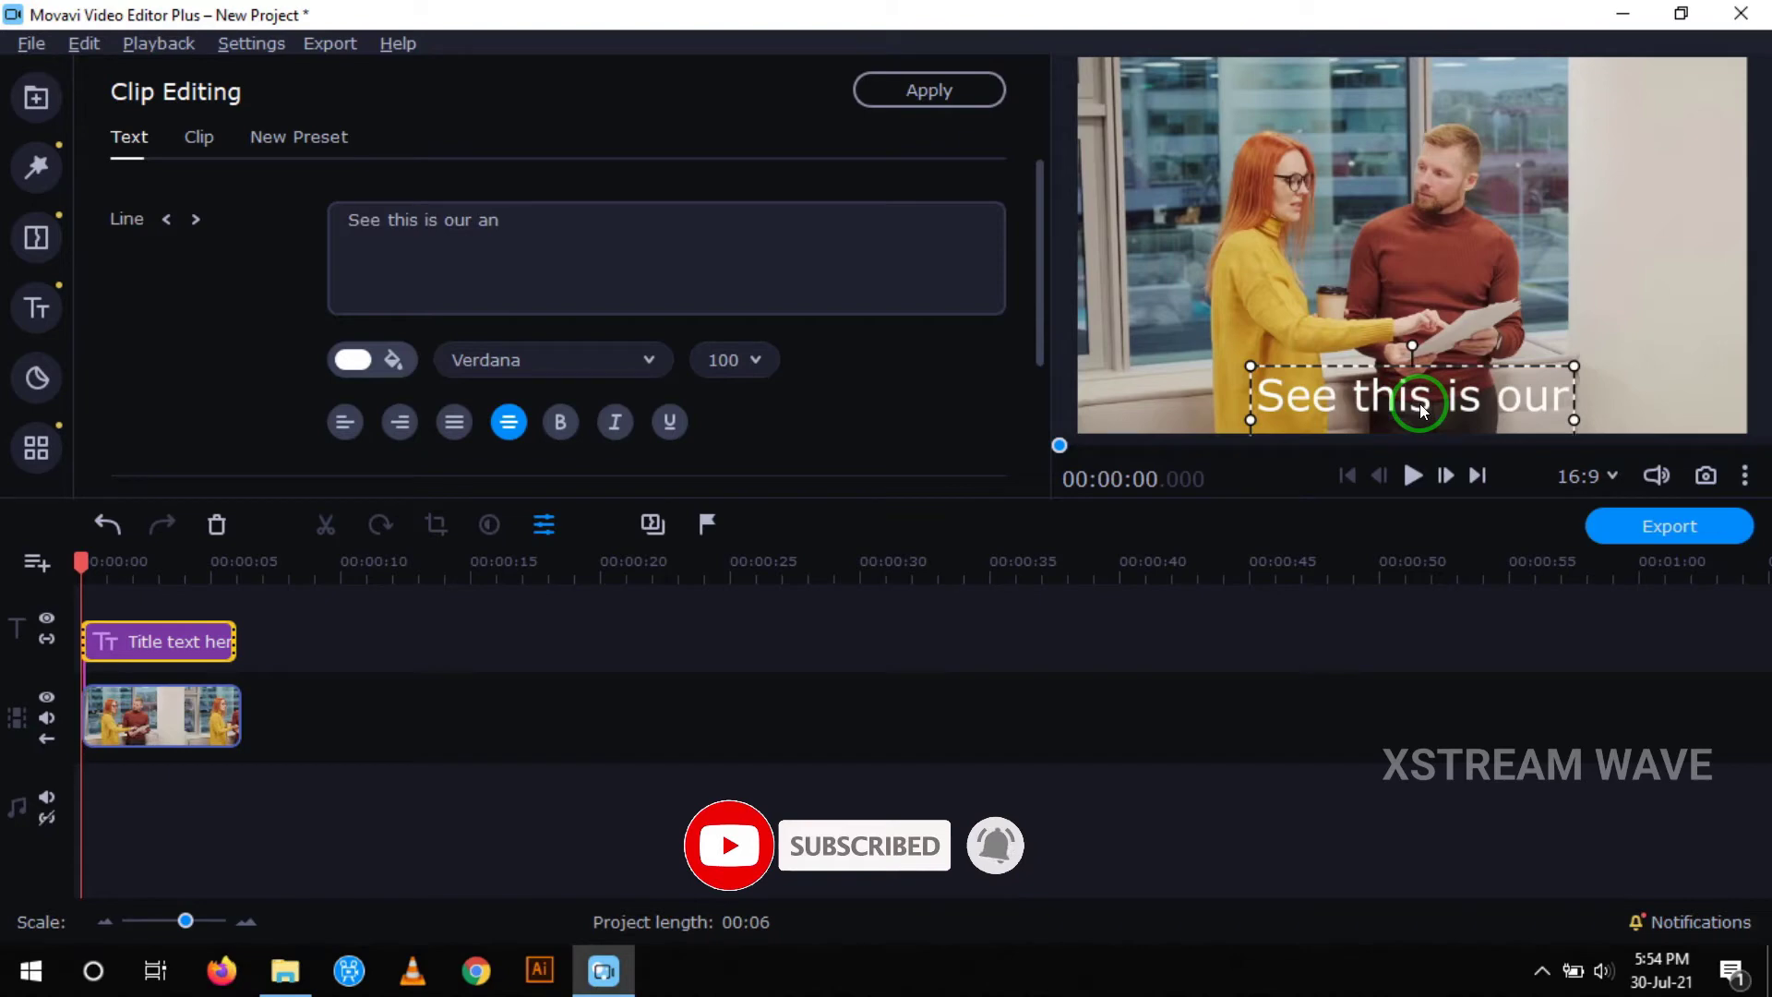
{"action": "key", "text": "BackSpace"}
{"action": "type", "text": "project report"}
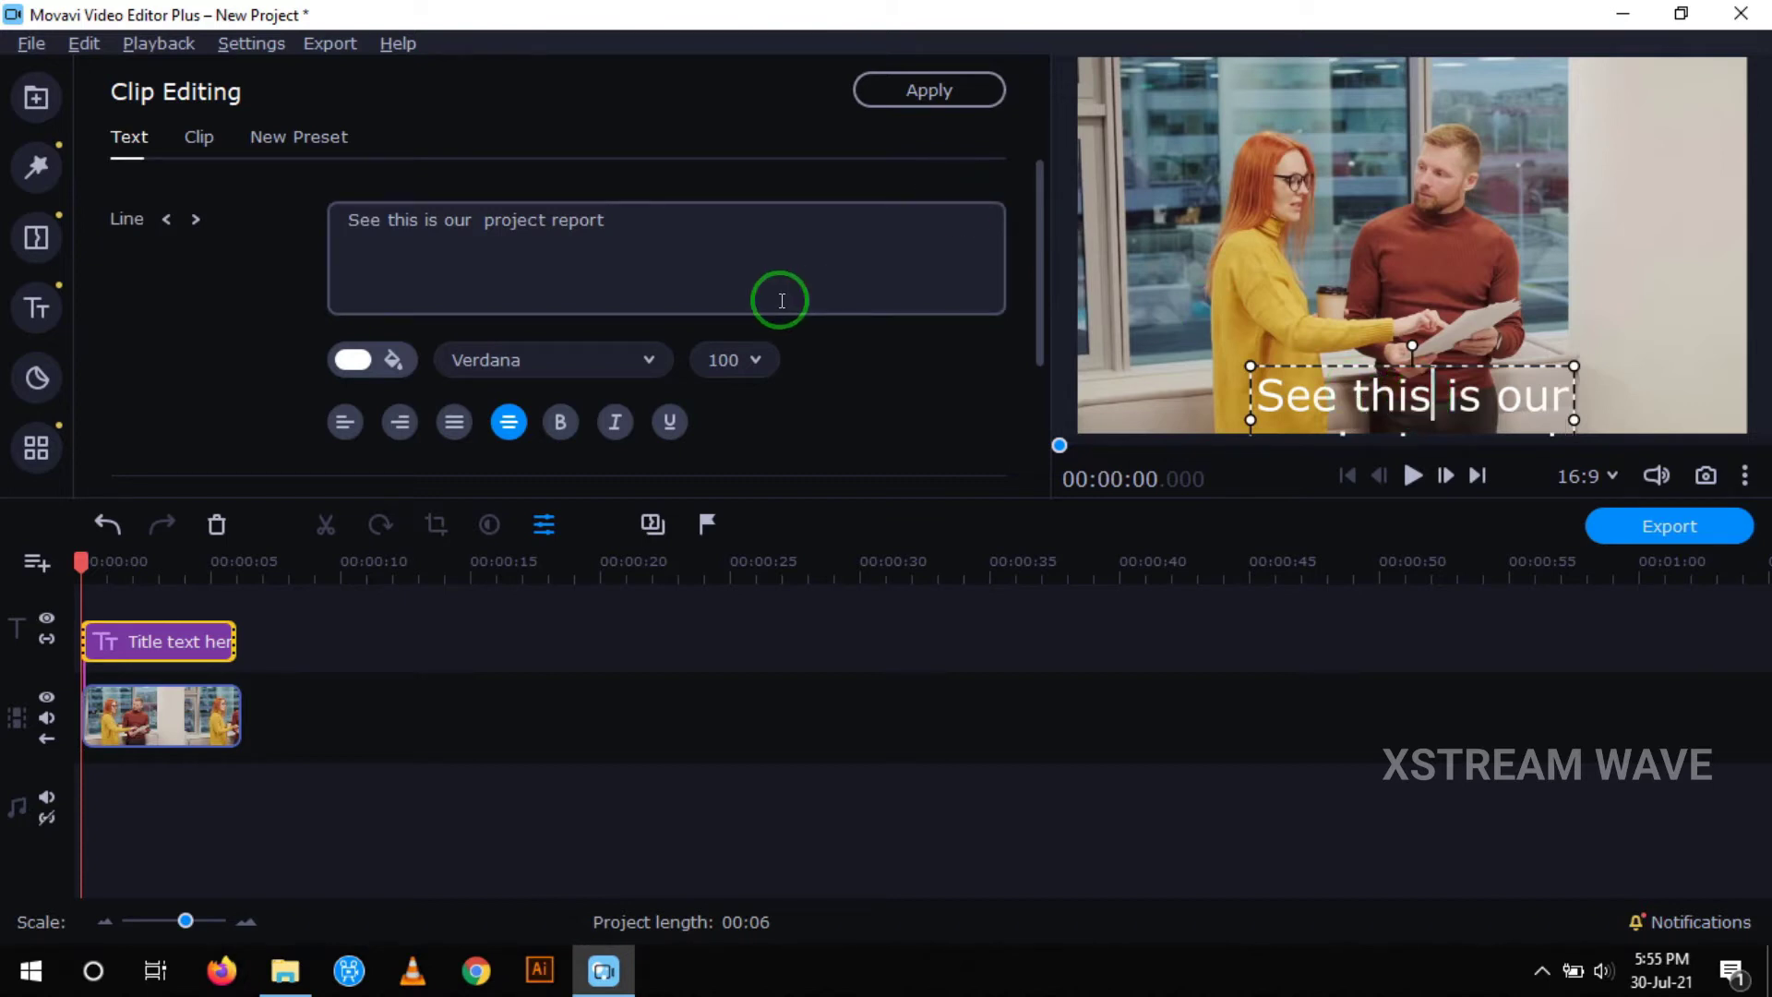
Step: Set the subtitle's font size to 60, widen its box to fit one line and centre it near the bottom of the frame
{"action": "left_click", "coordinate": [755, 361]}
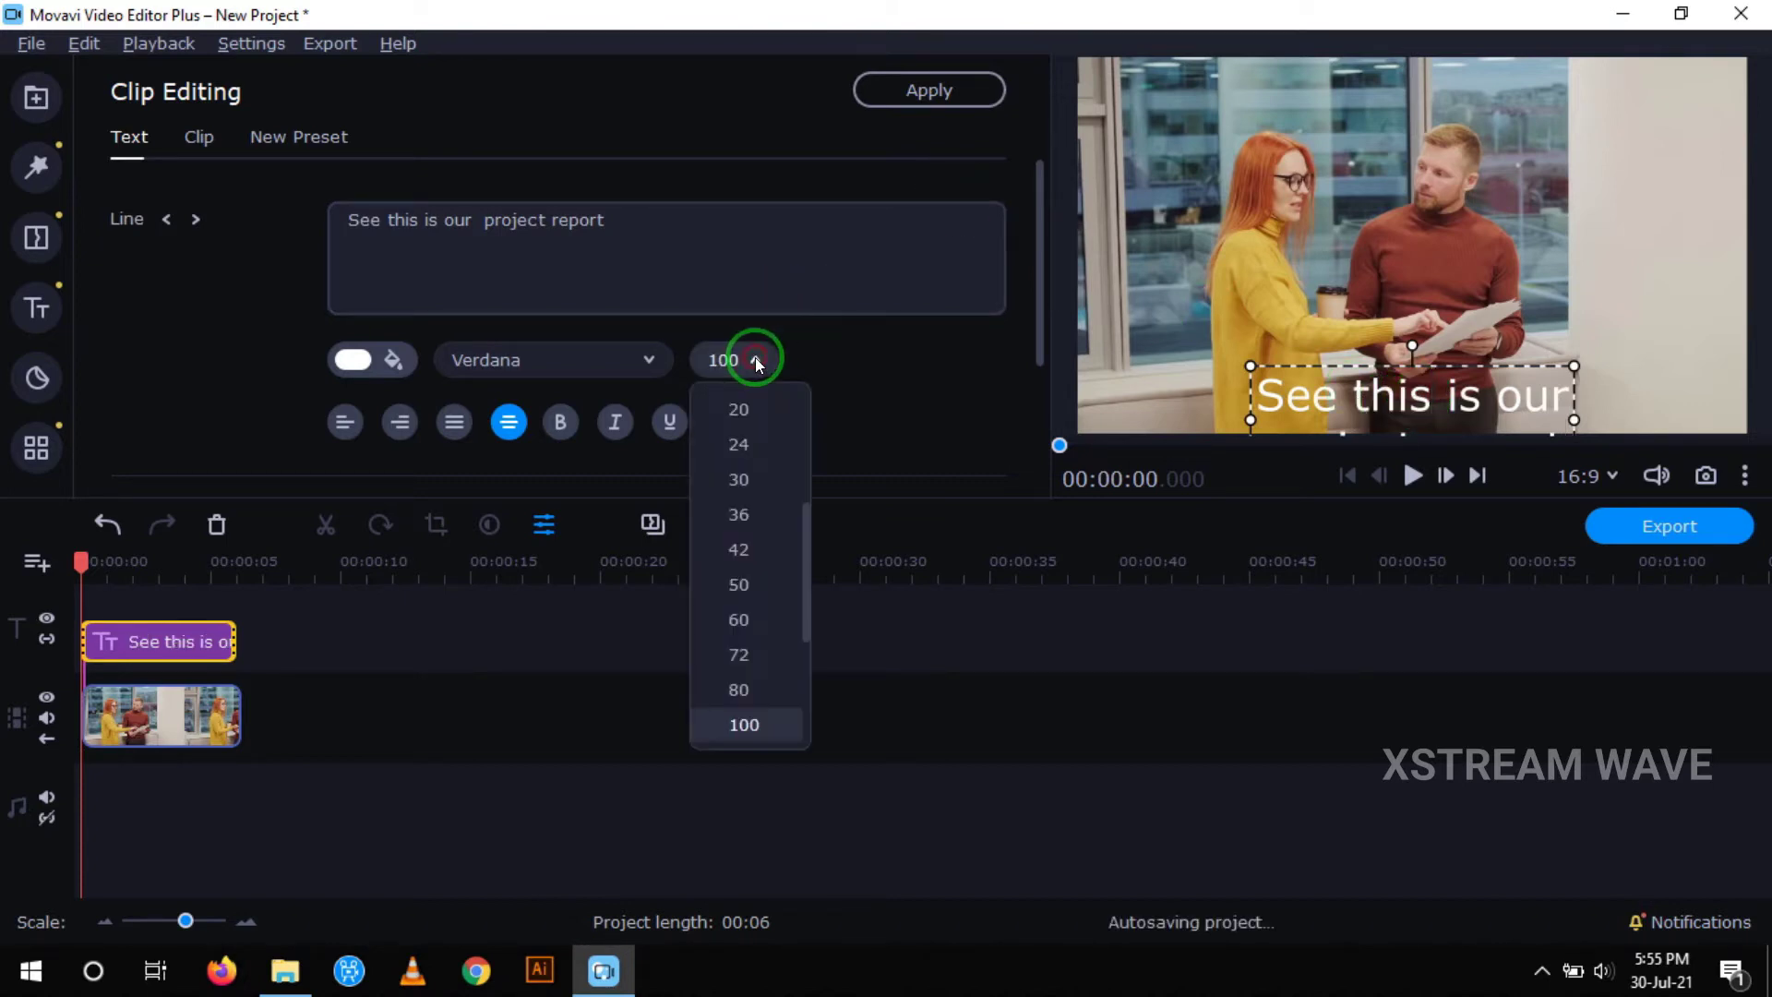
{"action": "left_click", "coordinate": [738, 620]}
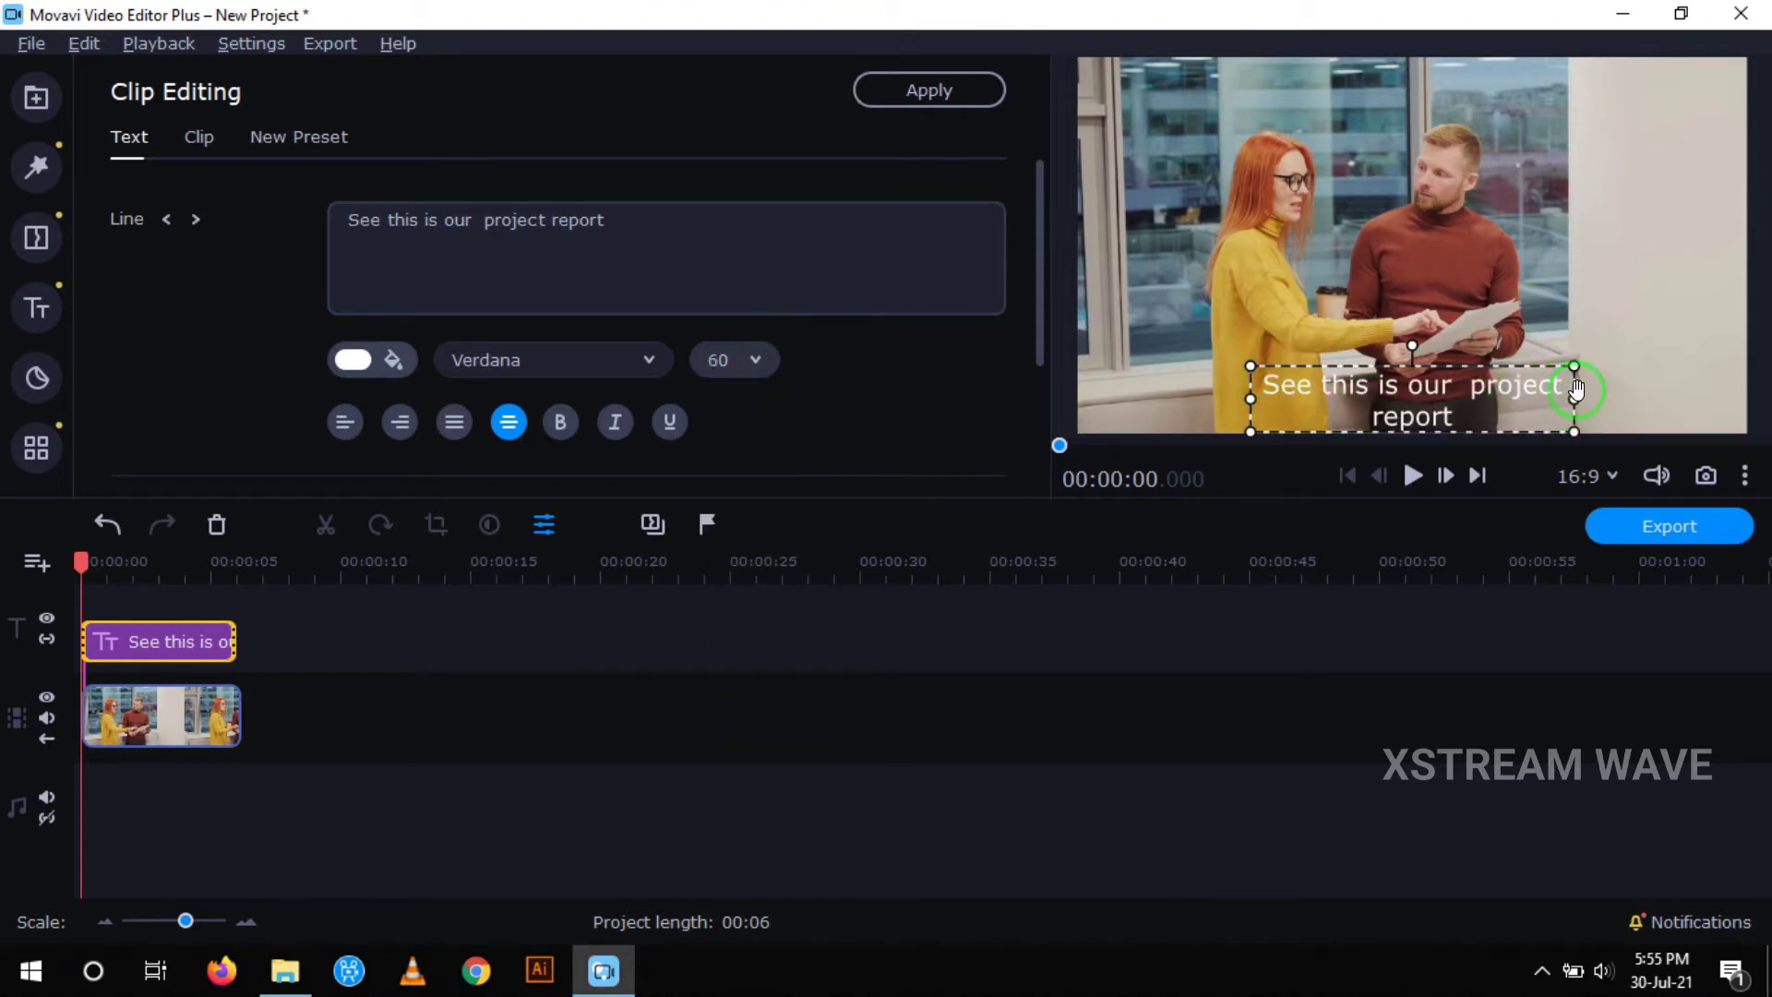
{"action": "left_click_drag", "start_coordinate": [1576, 390], "coordinate": [1663, 353]}
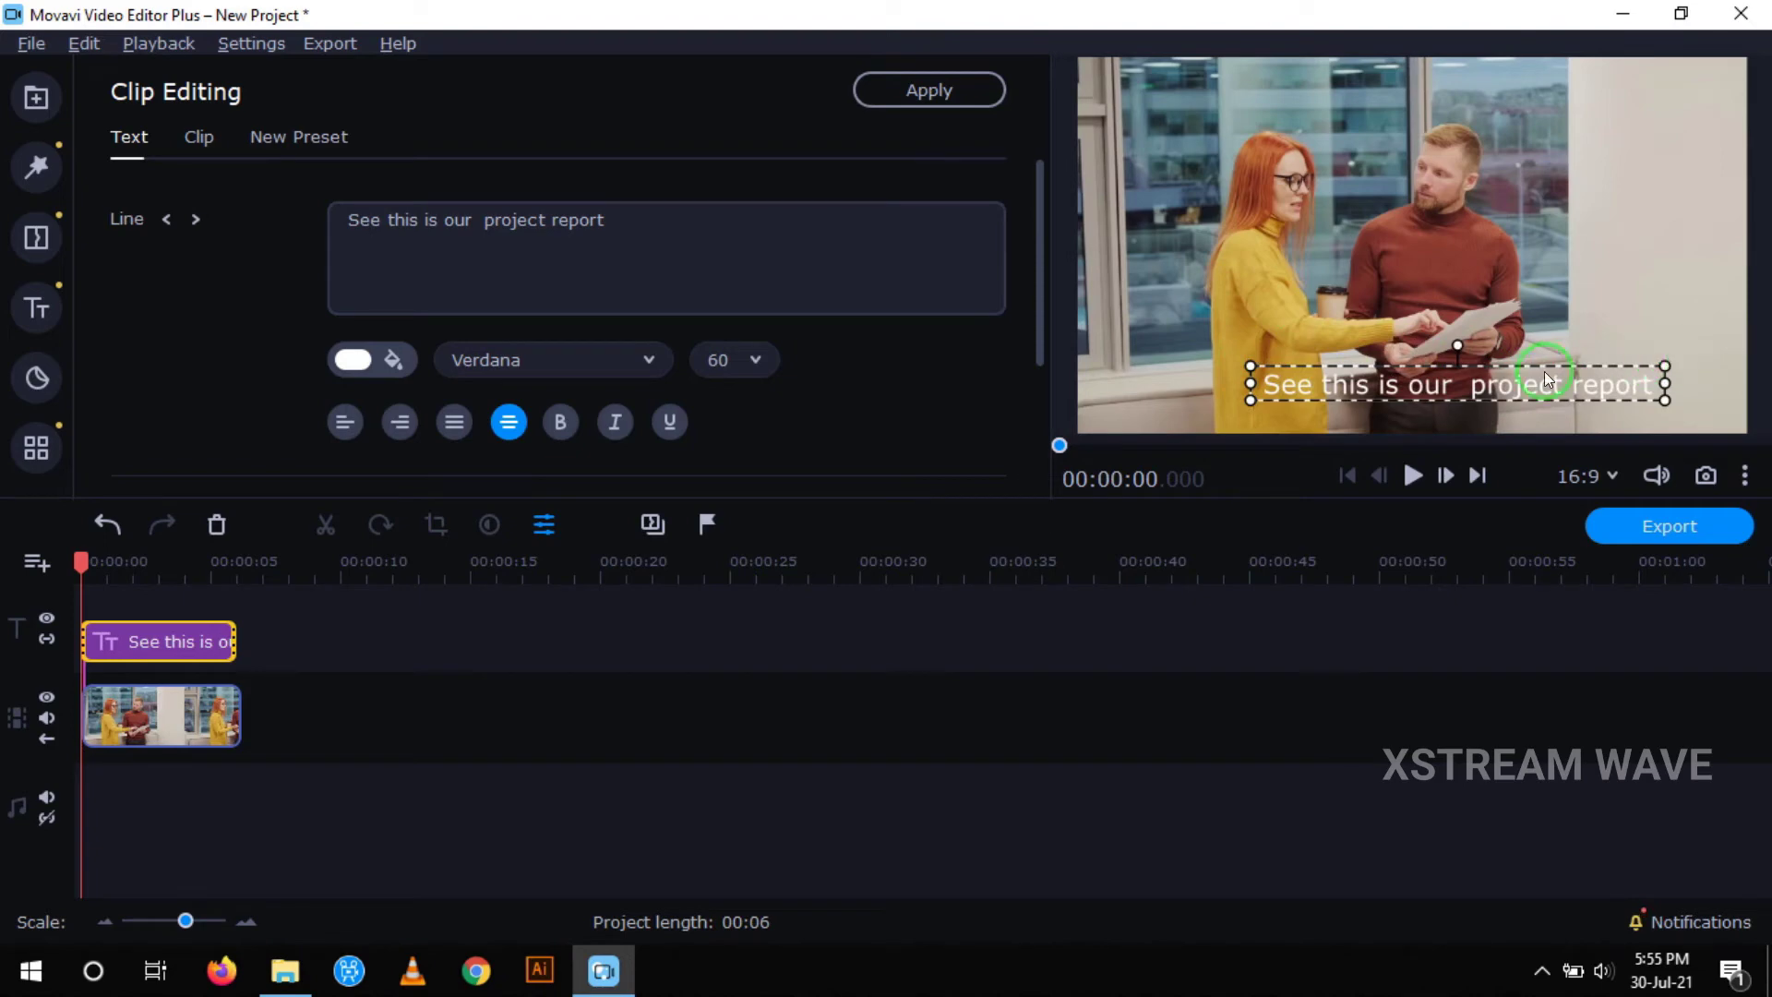
{"action": "left_click_drag", "start_coordinate": [1539, 376], "coordinate": [1476, 399]}
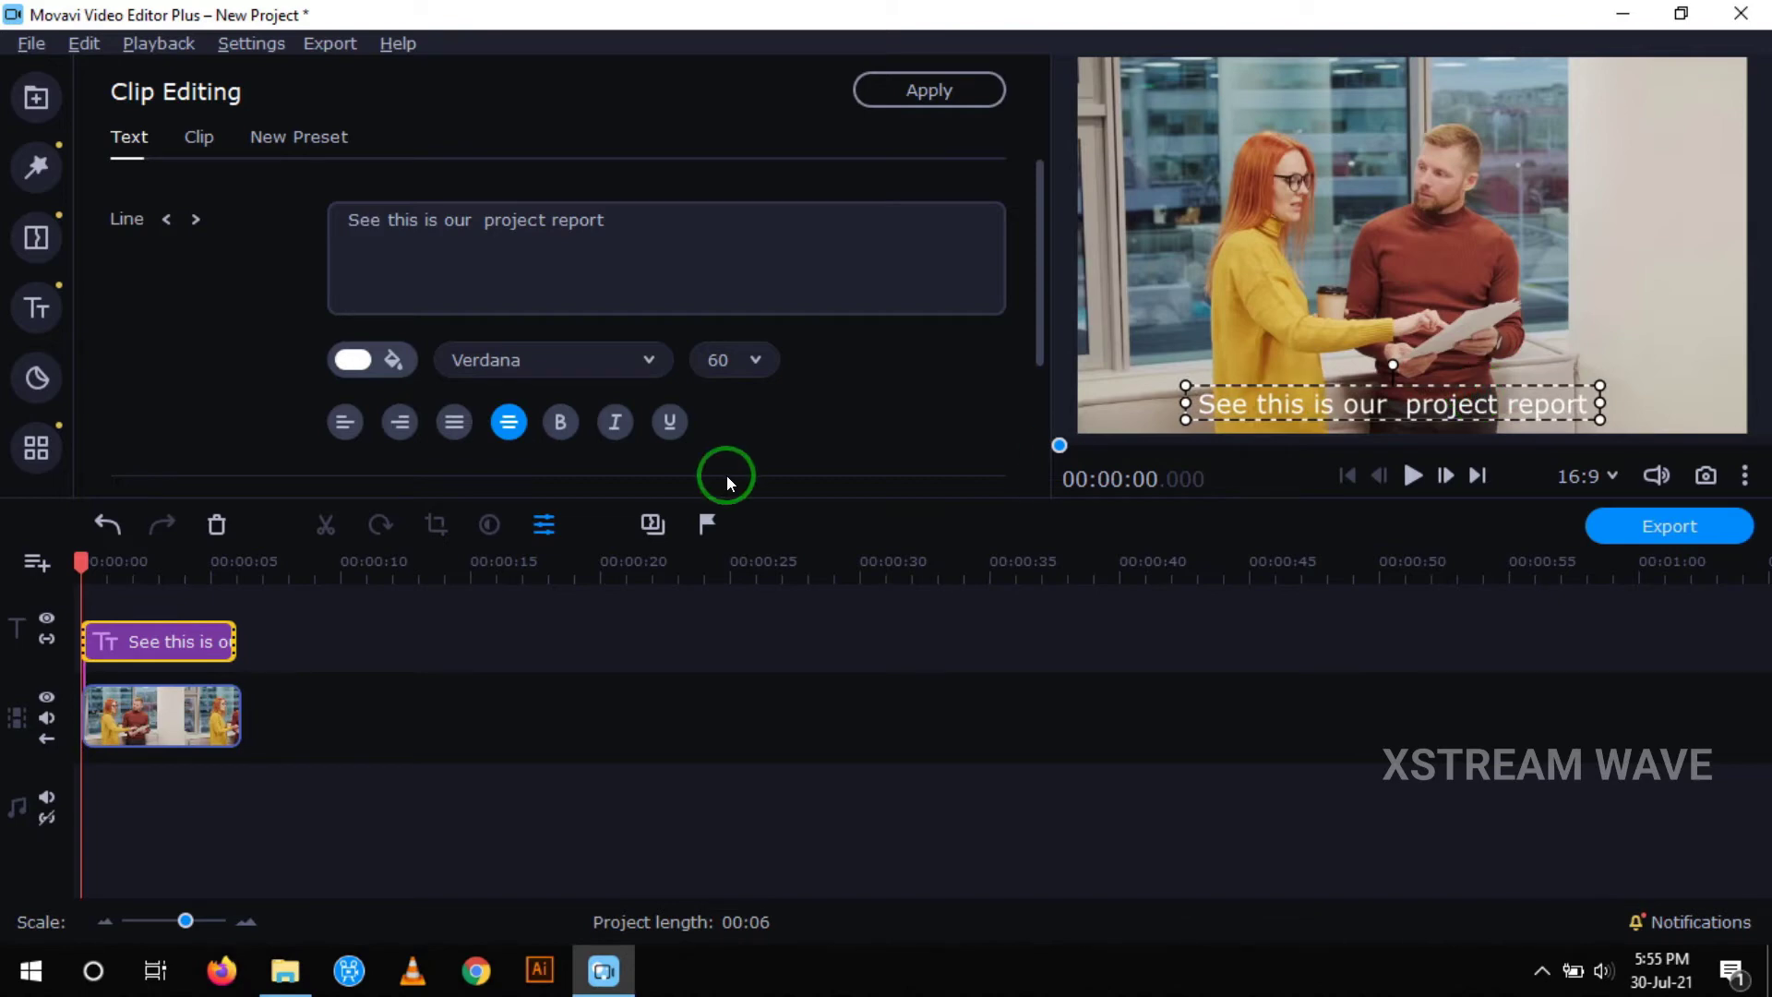
Step: Try #00ceff, #f3ff00 and #000000 as the subtitle's text colour and restore white
{"action": "left_click", "coordinate": [385, 367]}
{"action": "left_click", "coordinate": [530, 514]}
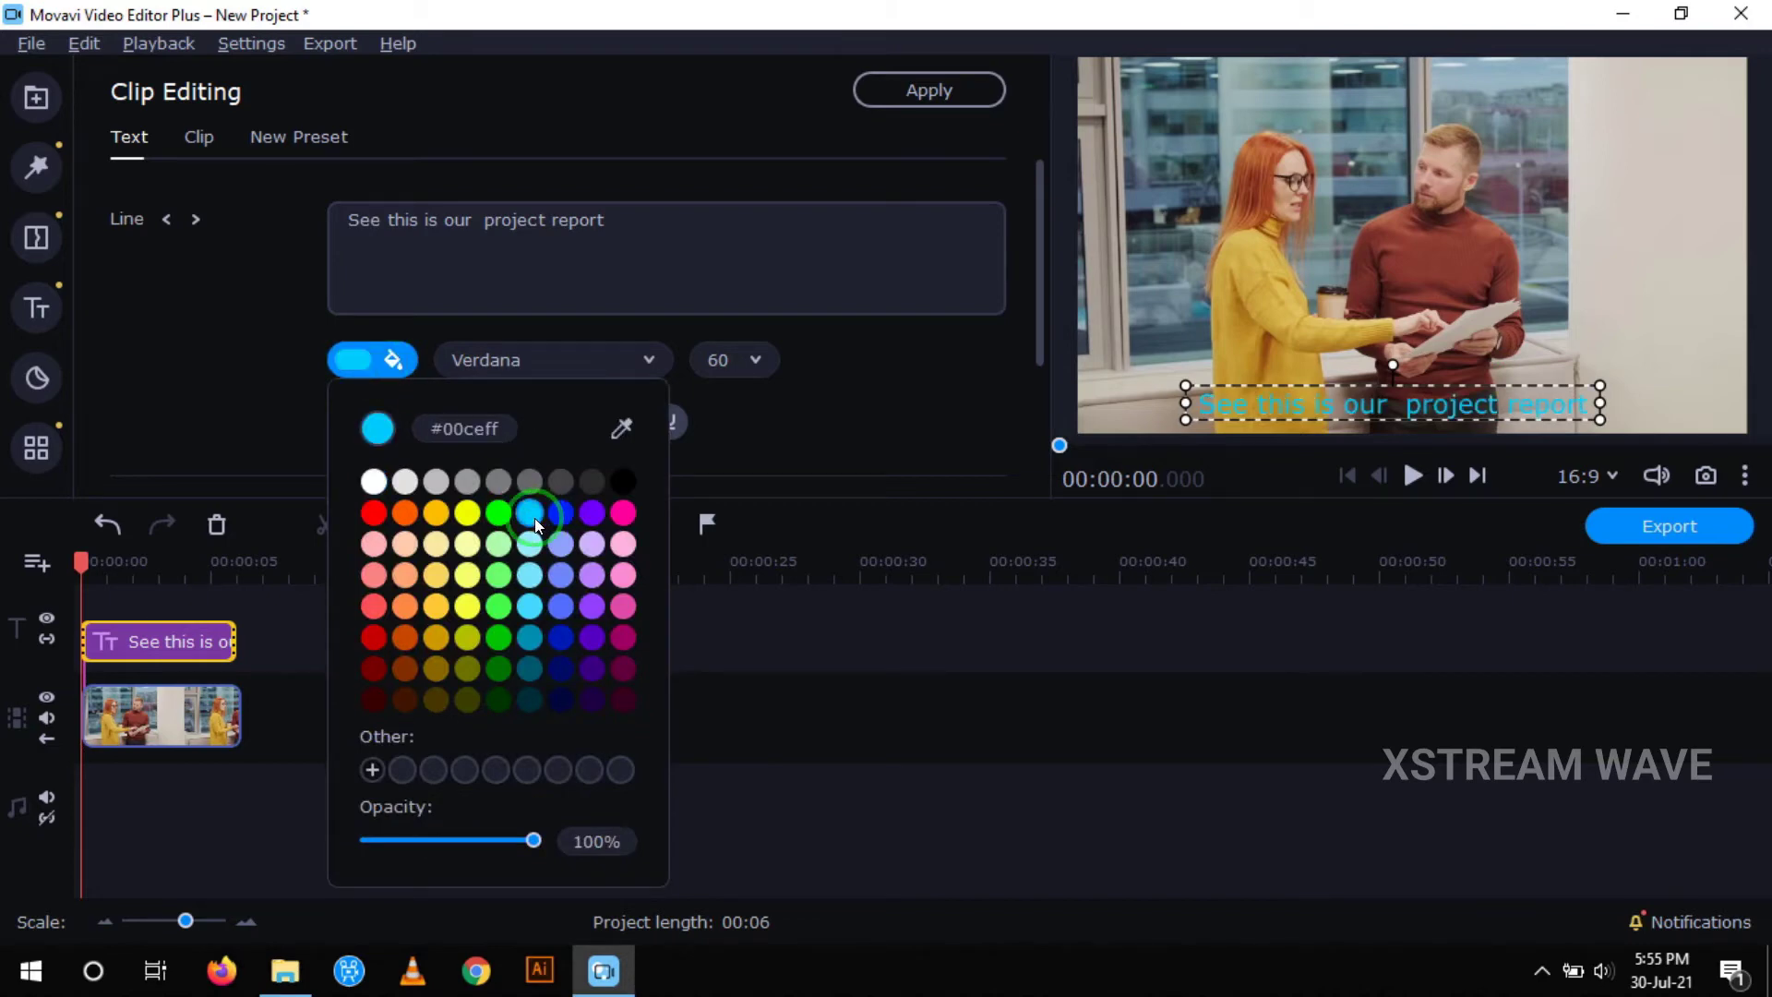
{"action": "left_click", "coordinate": [473, 517]}
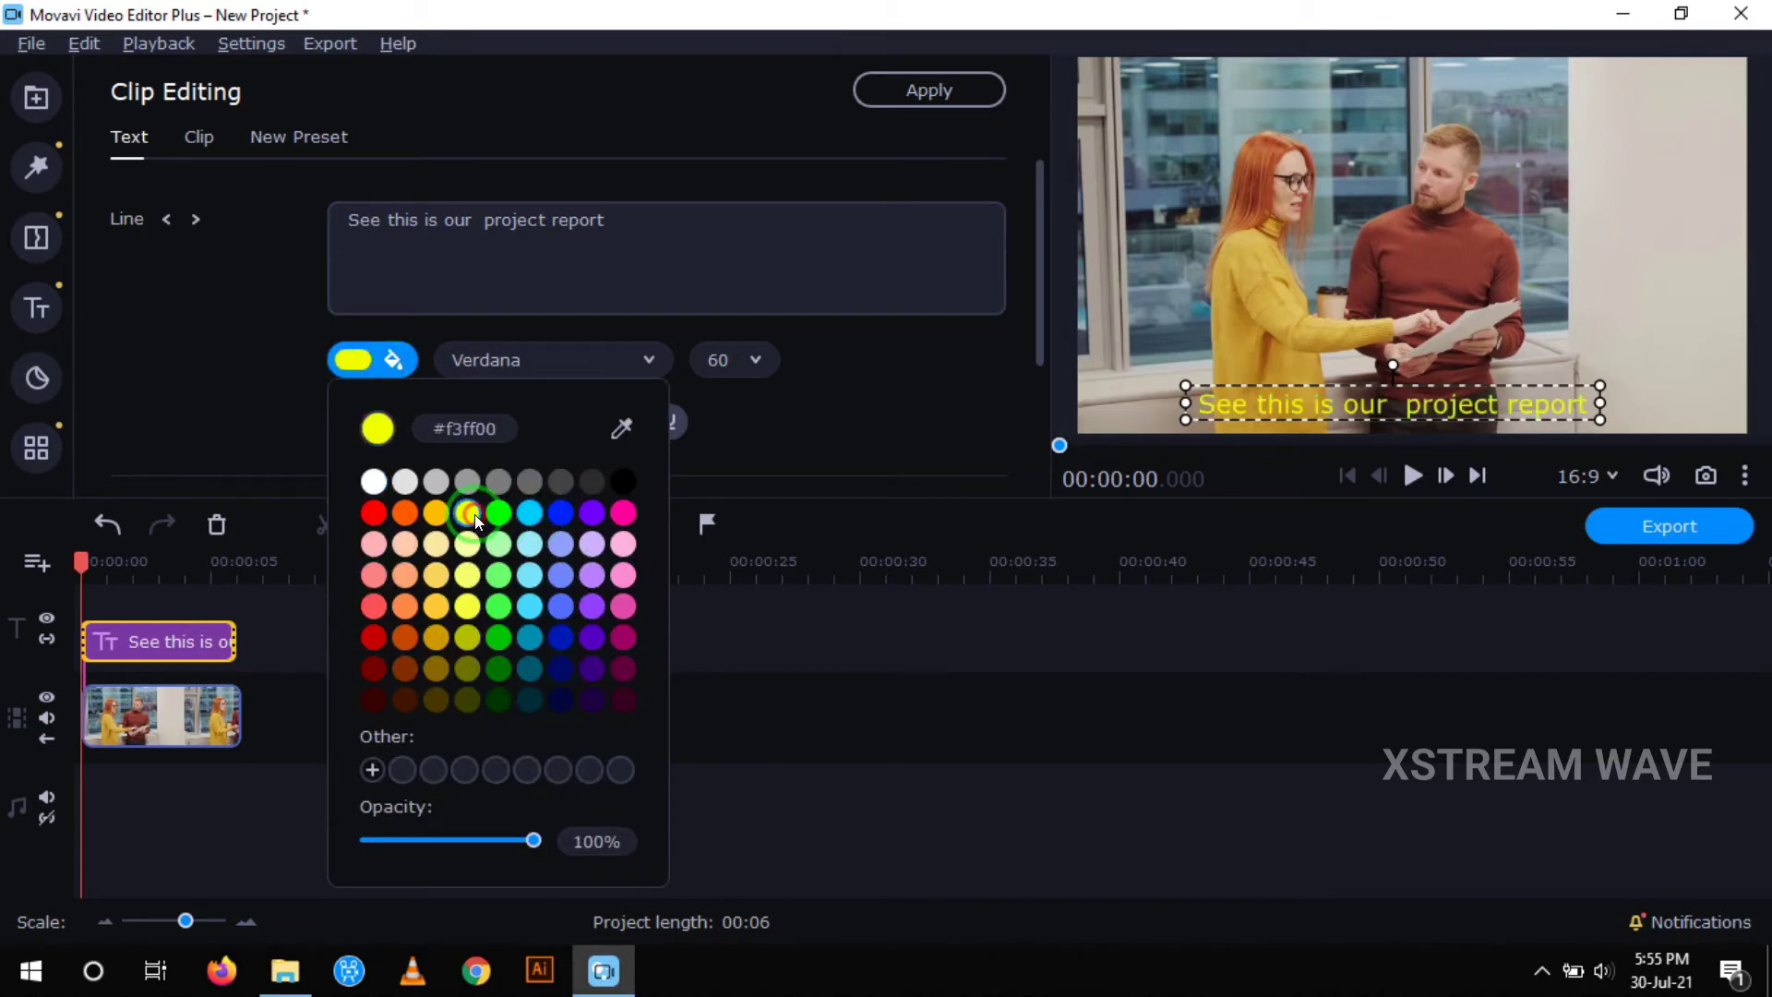
{"action": "left_click", "coordinate": [624, 482]}
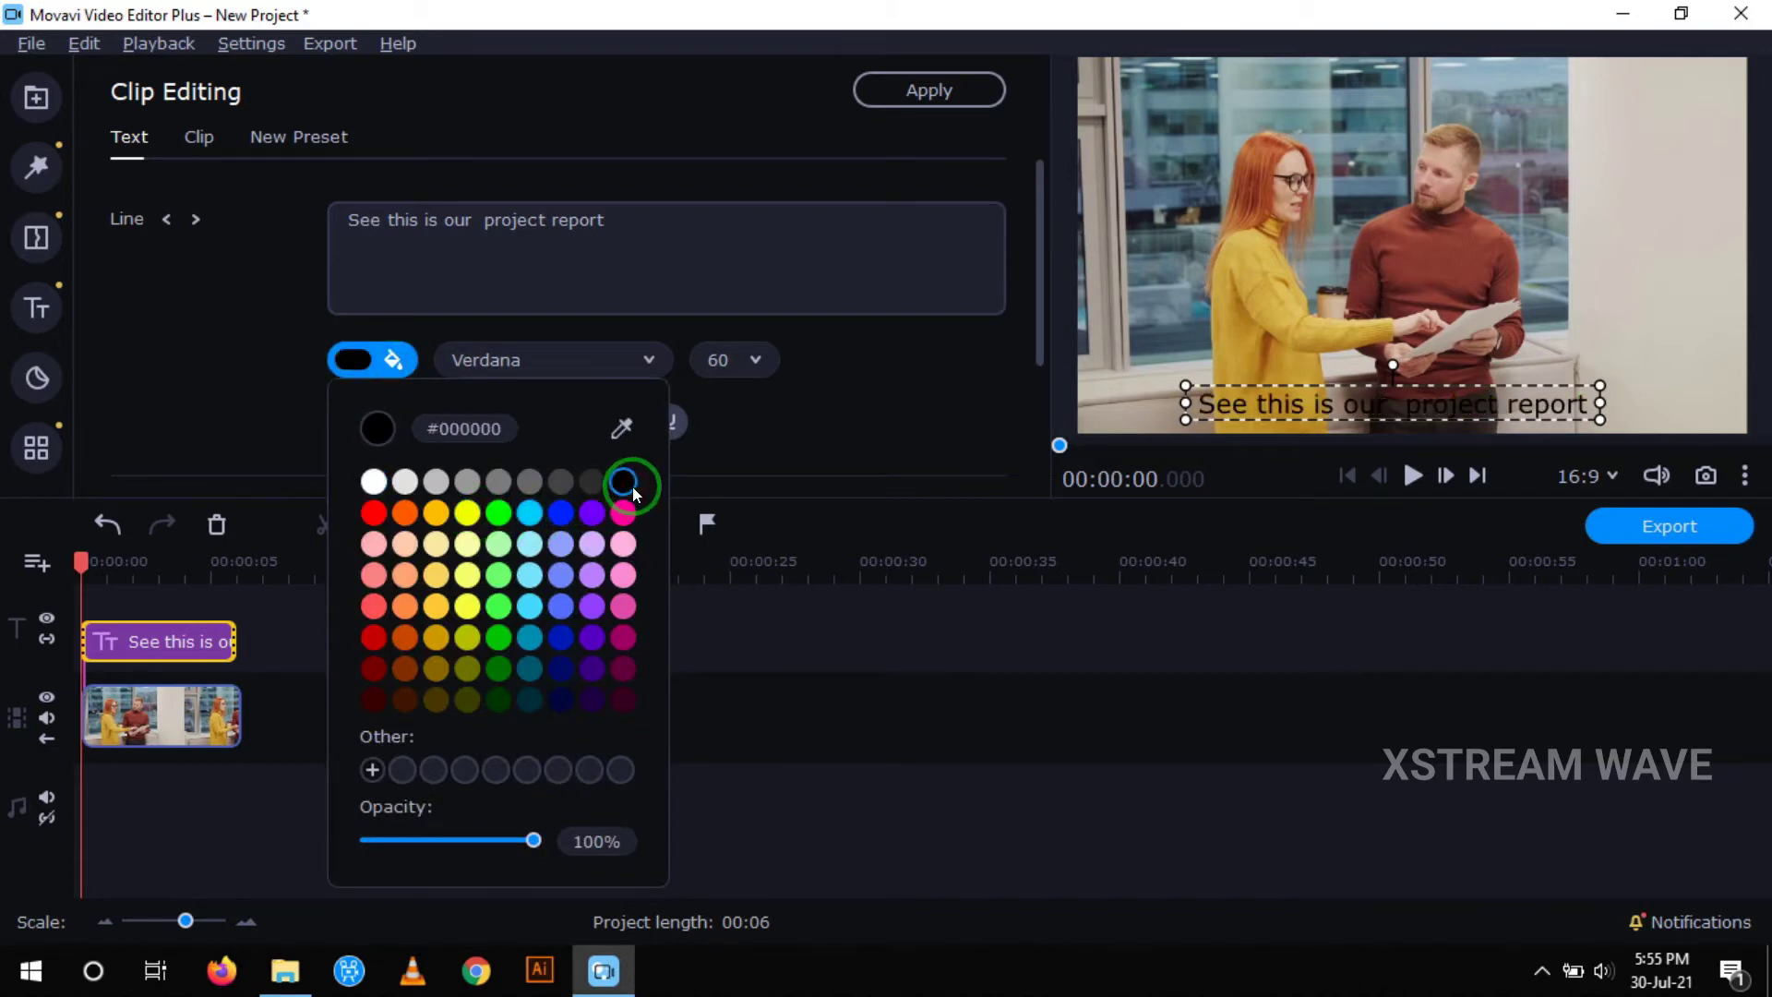
{"action": "left_click", "coordinate": [373, 483]}
{"action": "left_click", "coordinate": [650, 360]}
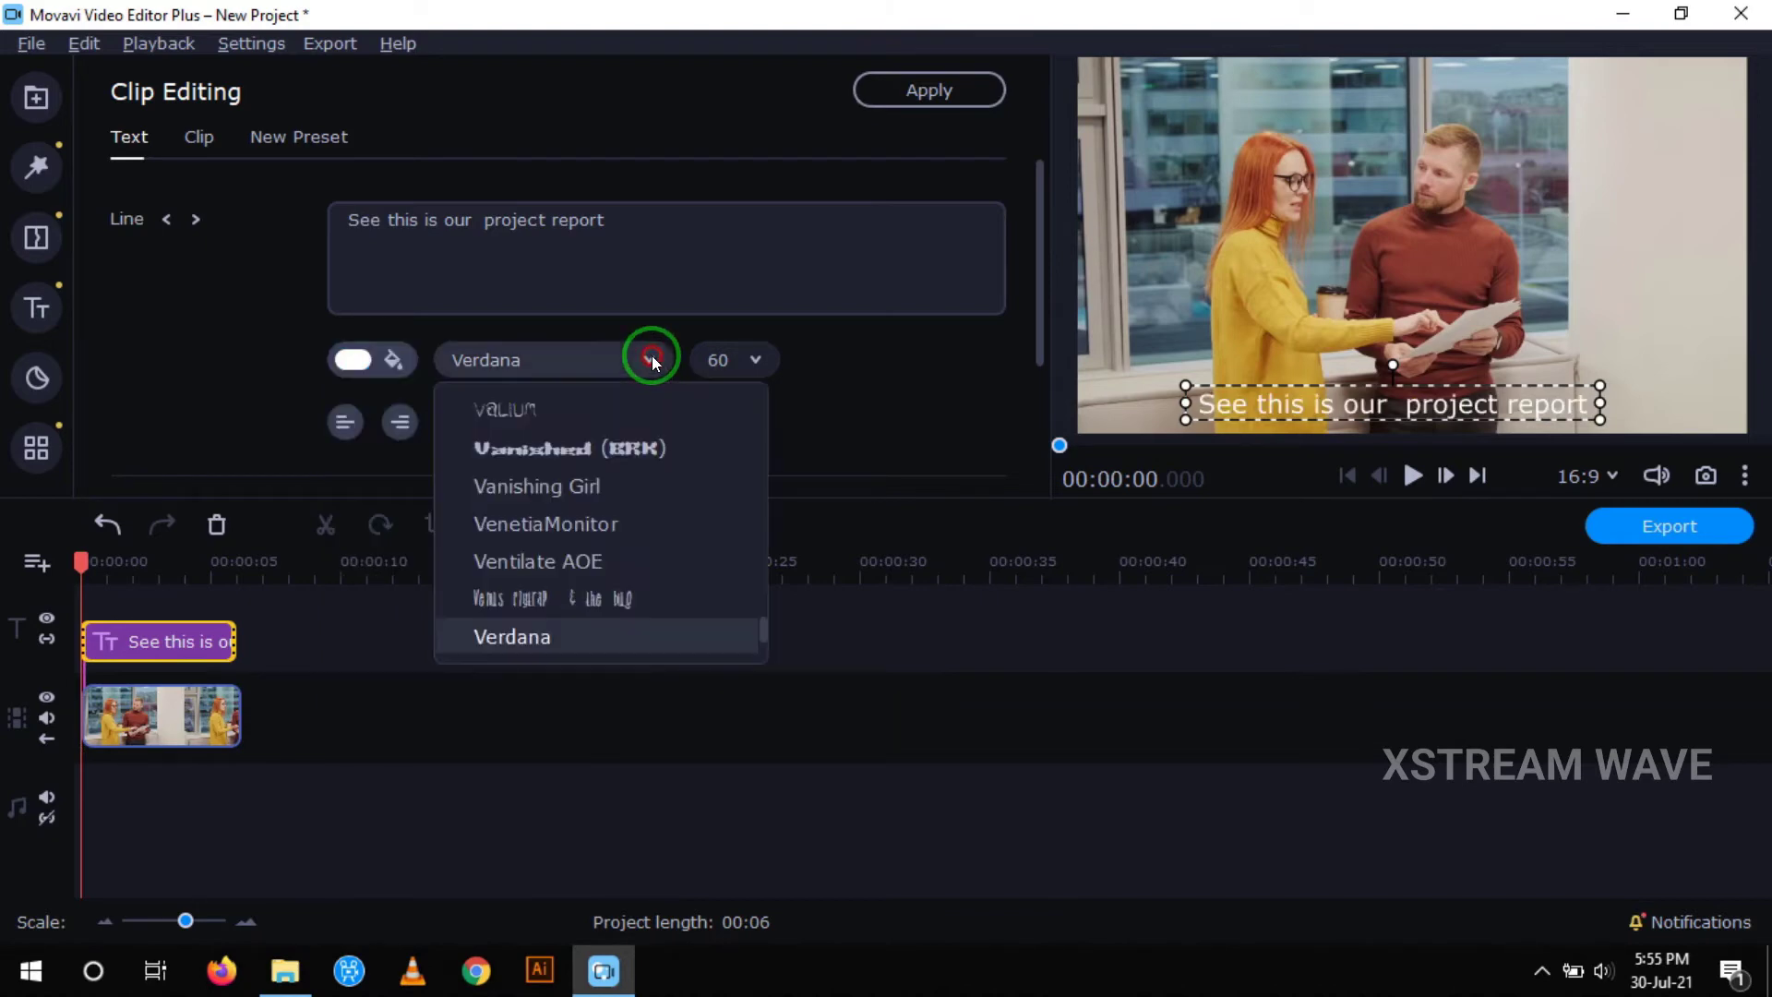
{"action": "left_click", "coordinate": [650, 360]}
{"action": "left_click", "coordinate": [650, 360]}
{"action": "left_click", "coordinate": [757, 360]}
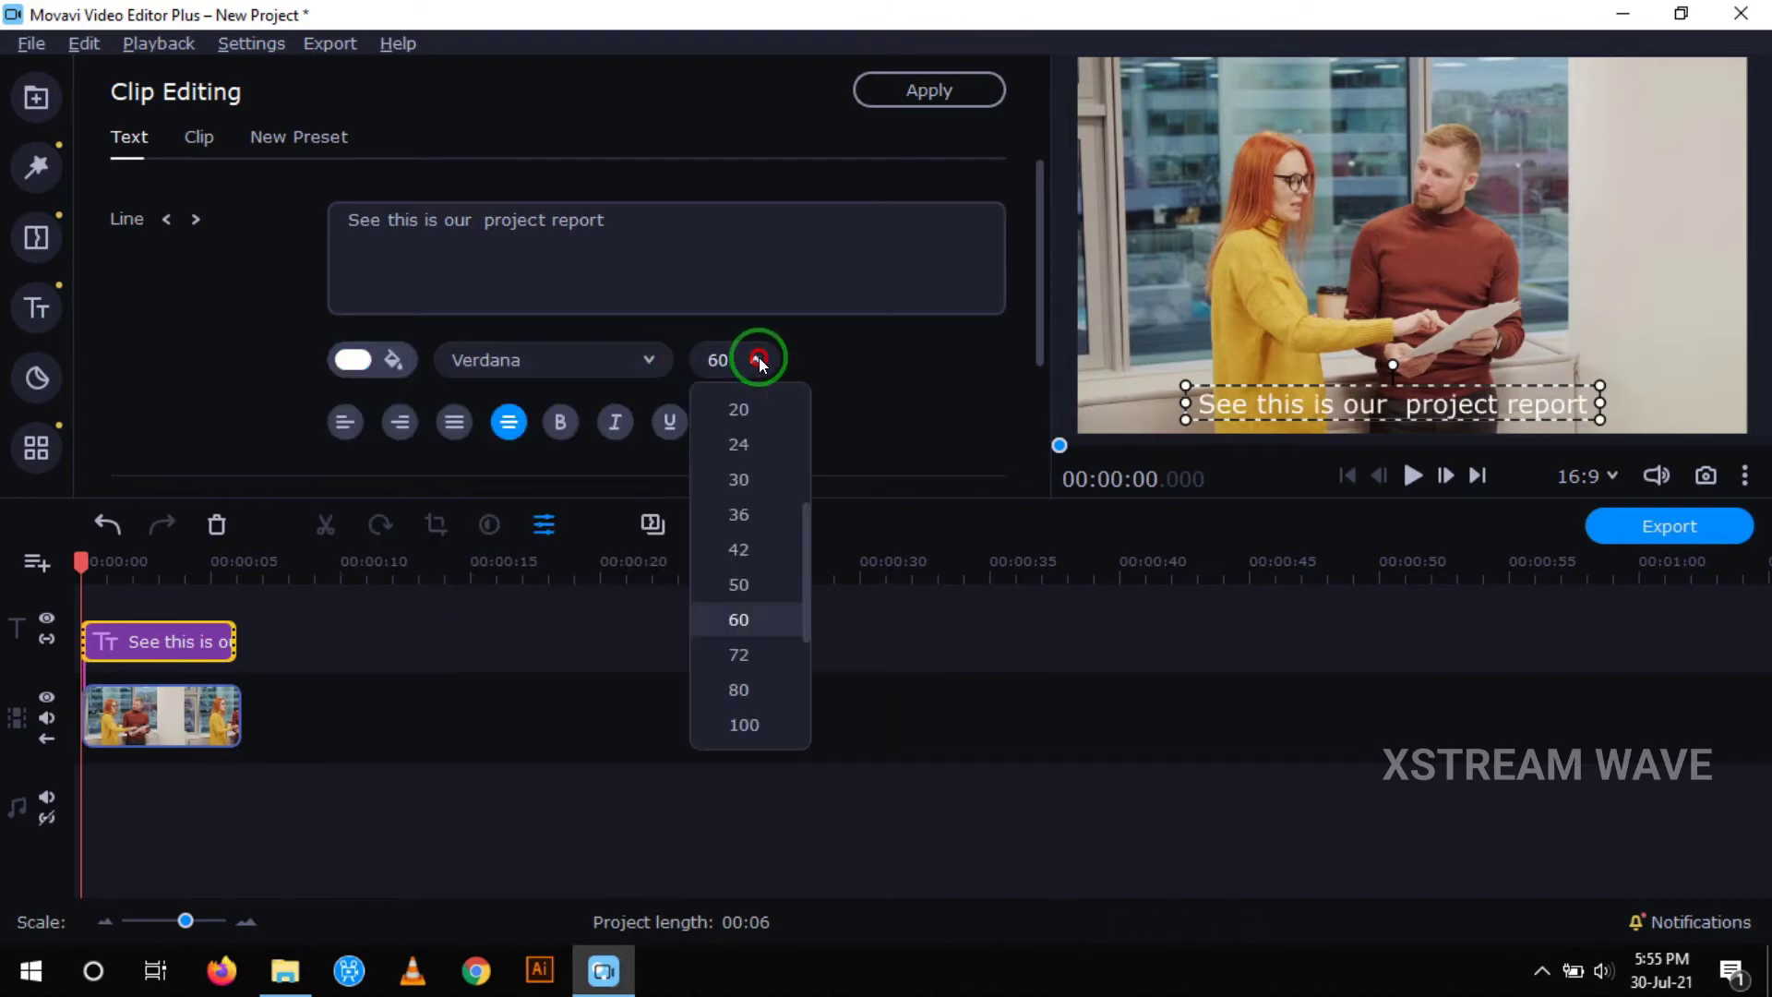
{"action": "left_click", "coordinate": [757, 360]}
{"action": "left_click", "coordinate": [759, 360]}
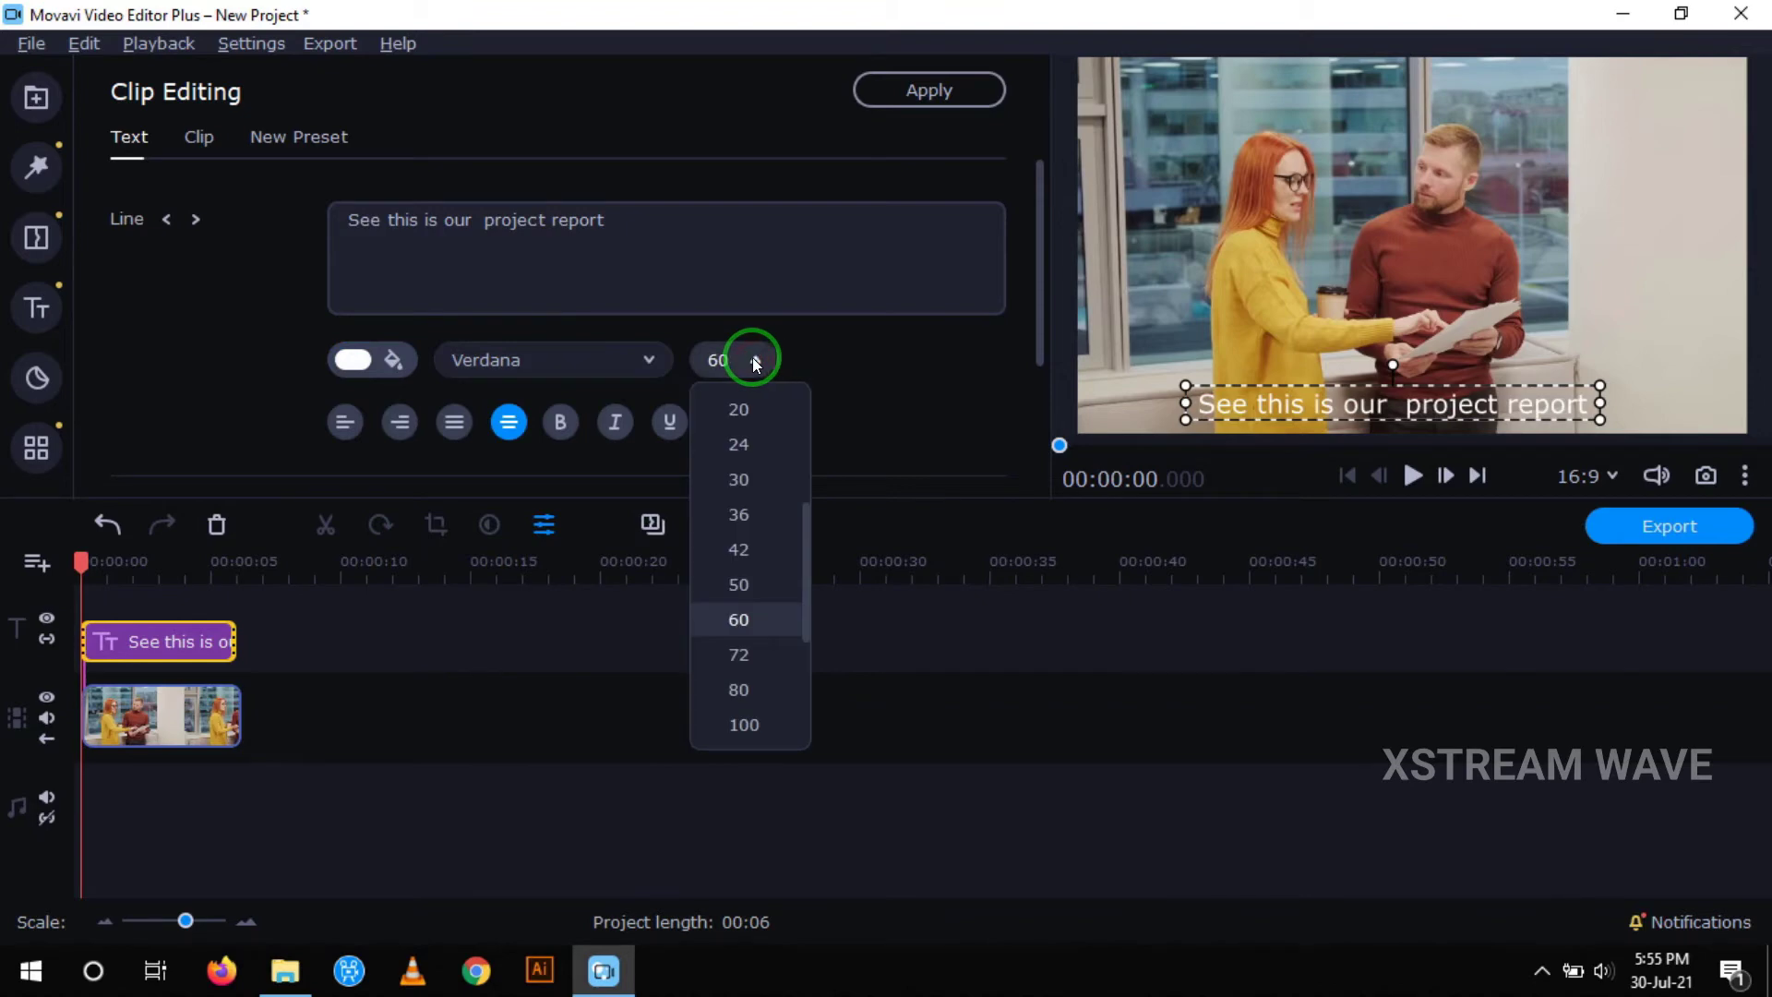
{"action": "left_click", "coordinate": [830, 364]}
Step: Try a background behind the subtitle in several colours, including #46ff49 and #000000, and turn the background off again
{"action": "left_click", "coordinate": [1037, 280]}
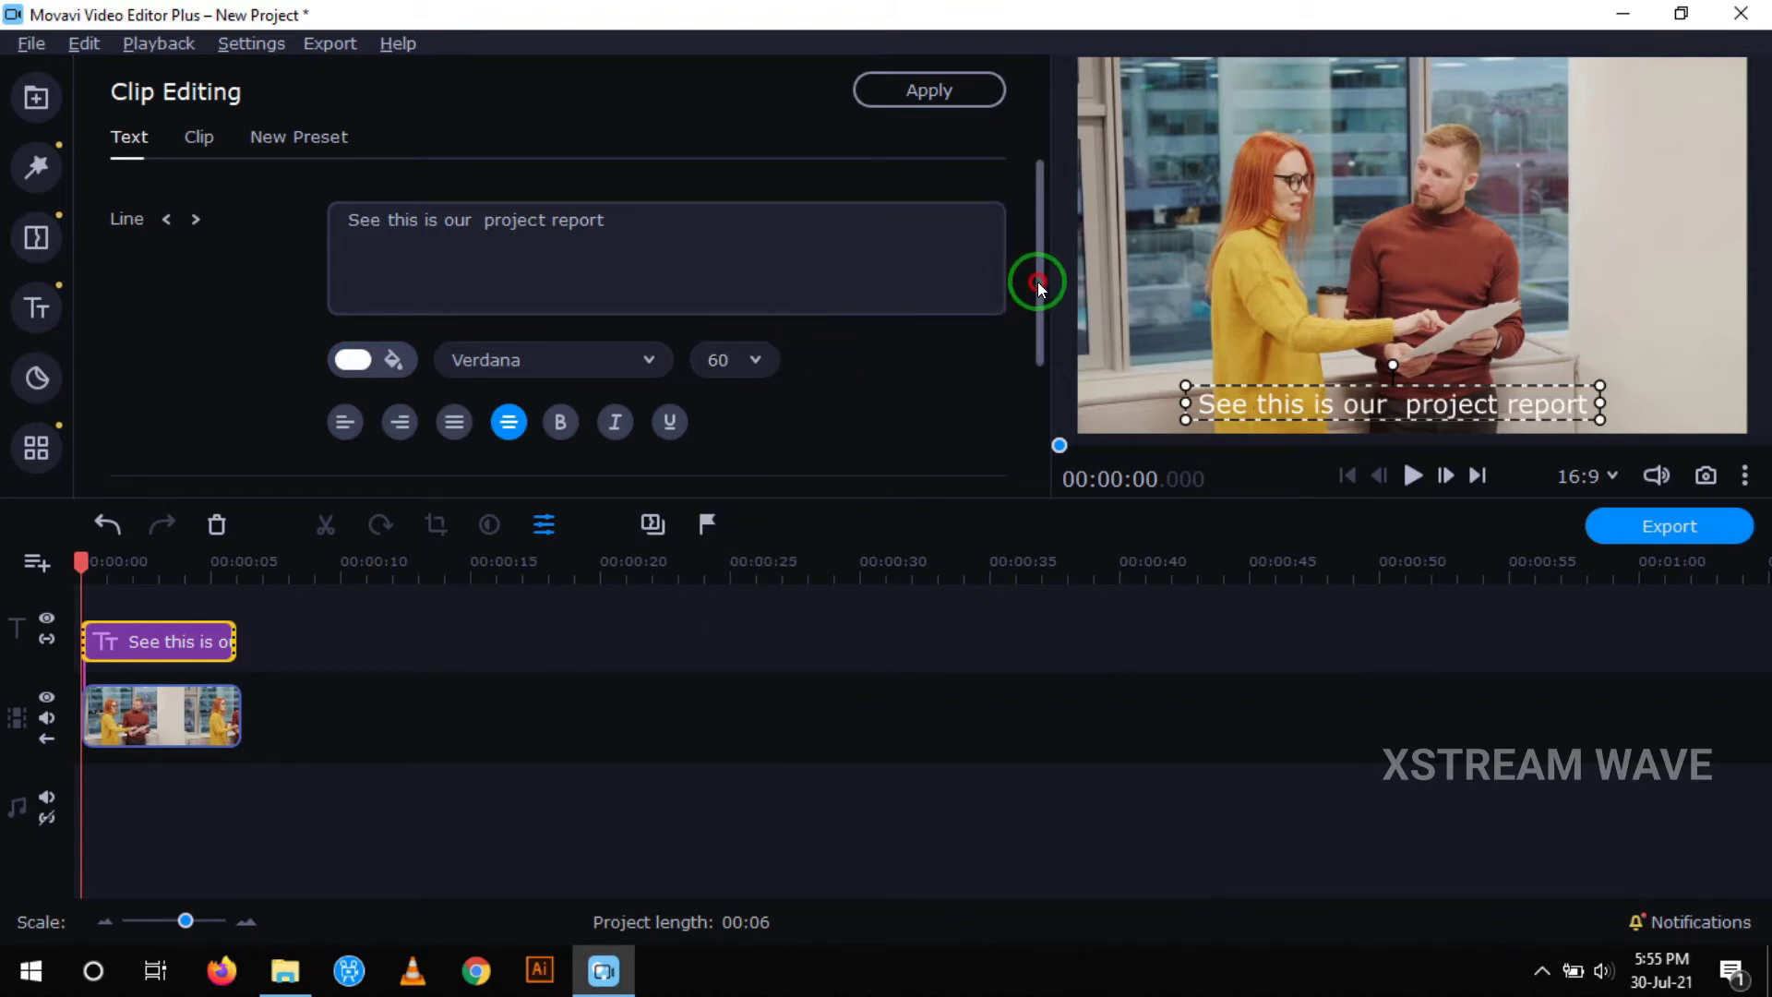
{"action": "left_click", "coordinate": [1038, 281]}
{"action": "left_click_drag", "start_coordinate": [1037, 280], "coordinate": [1016, 422]}
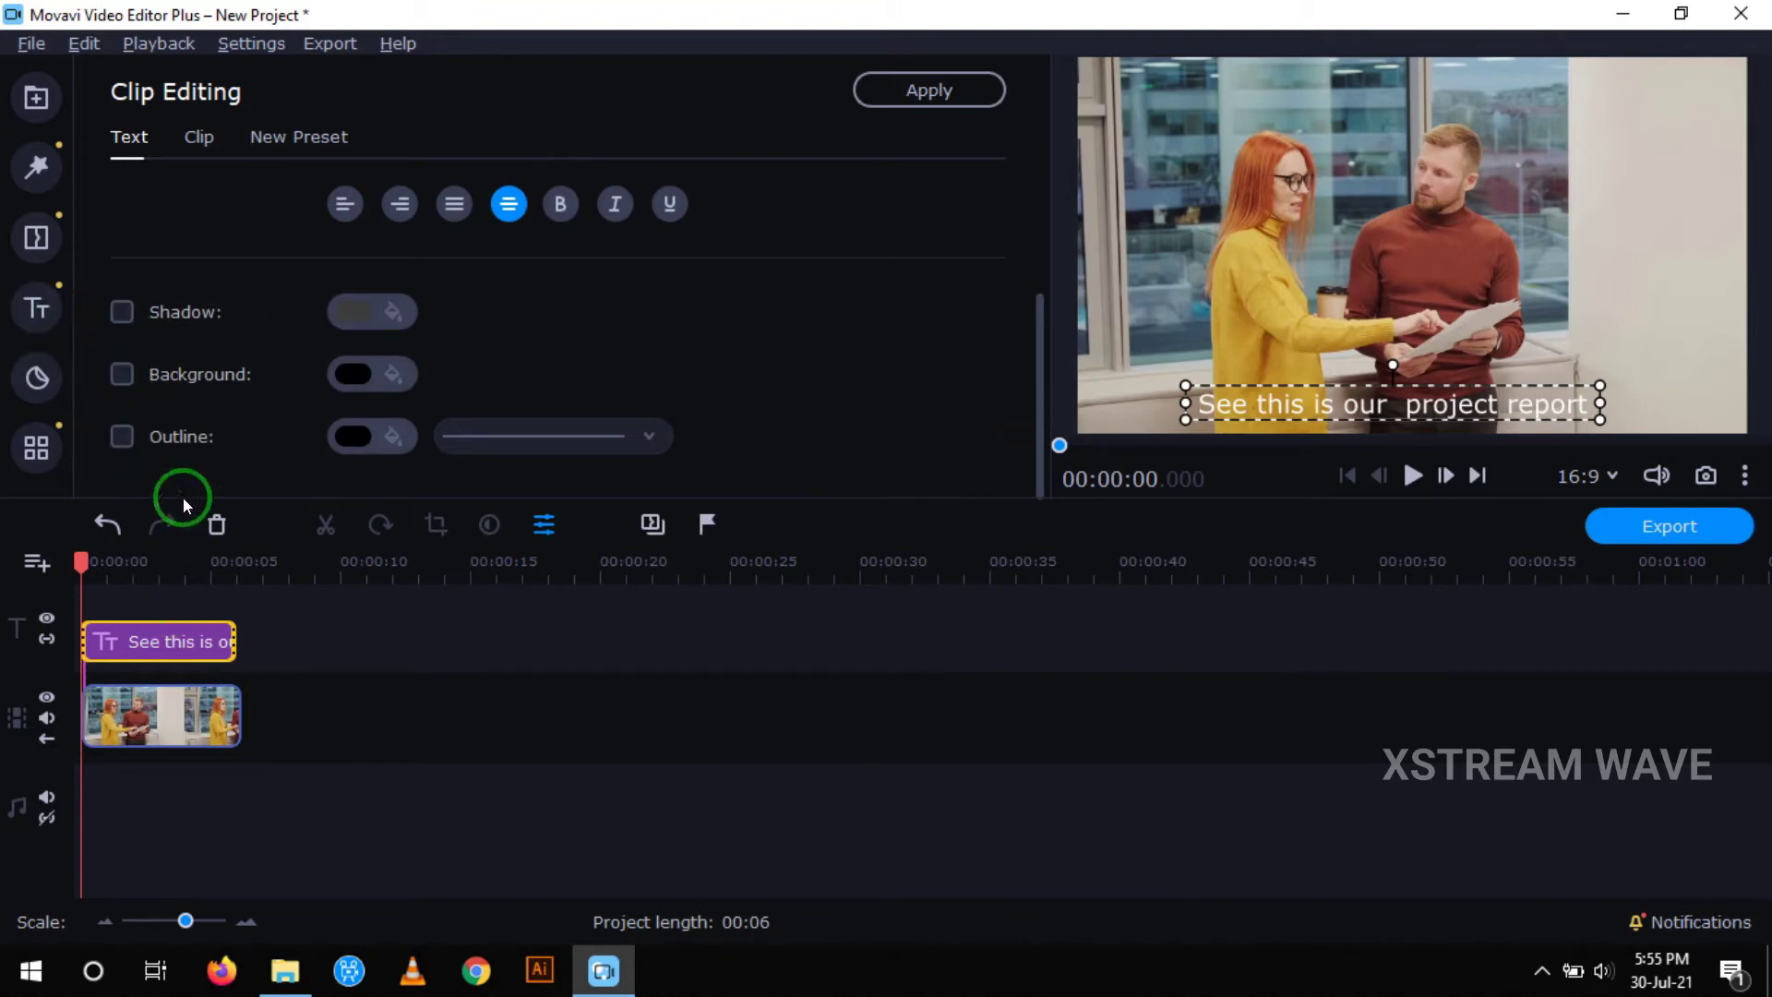
{"action": "left_click", "coordinate": [122, 375]}
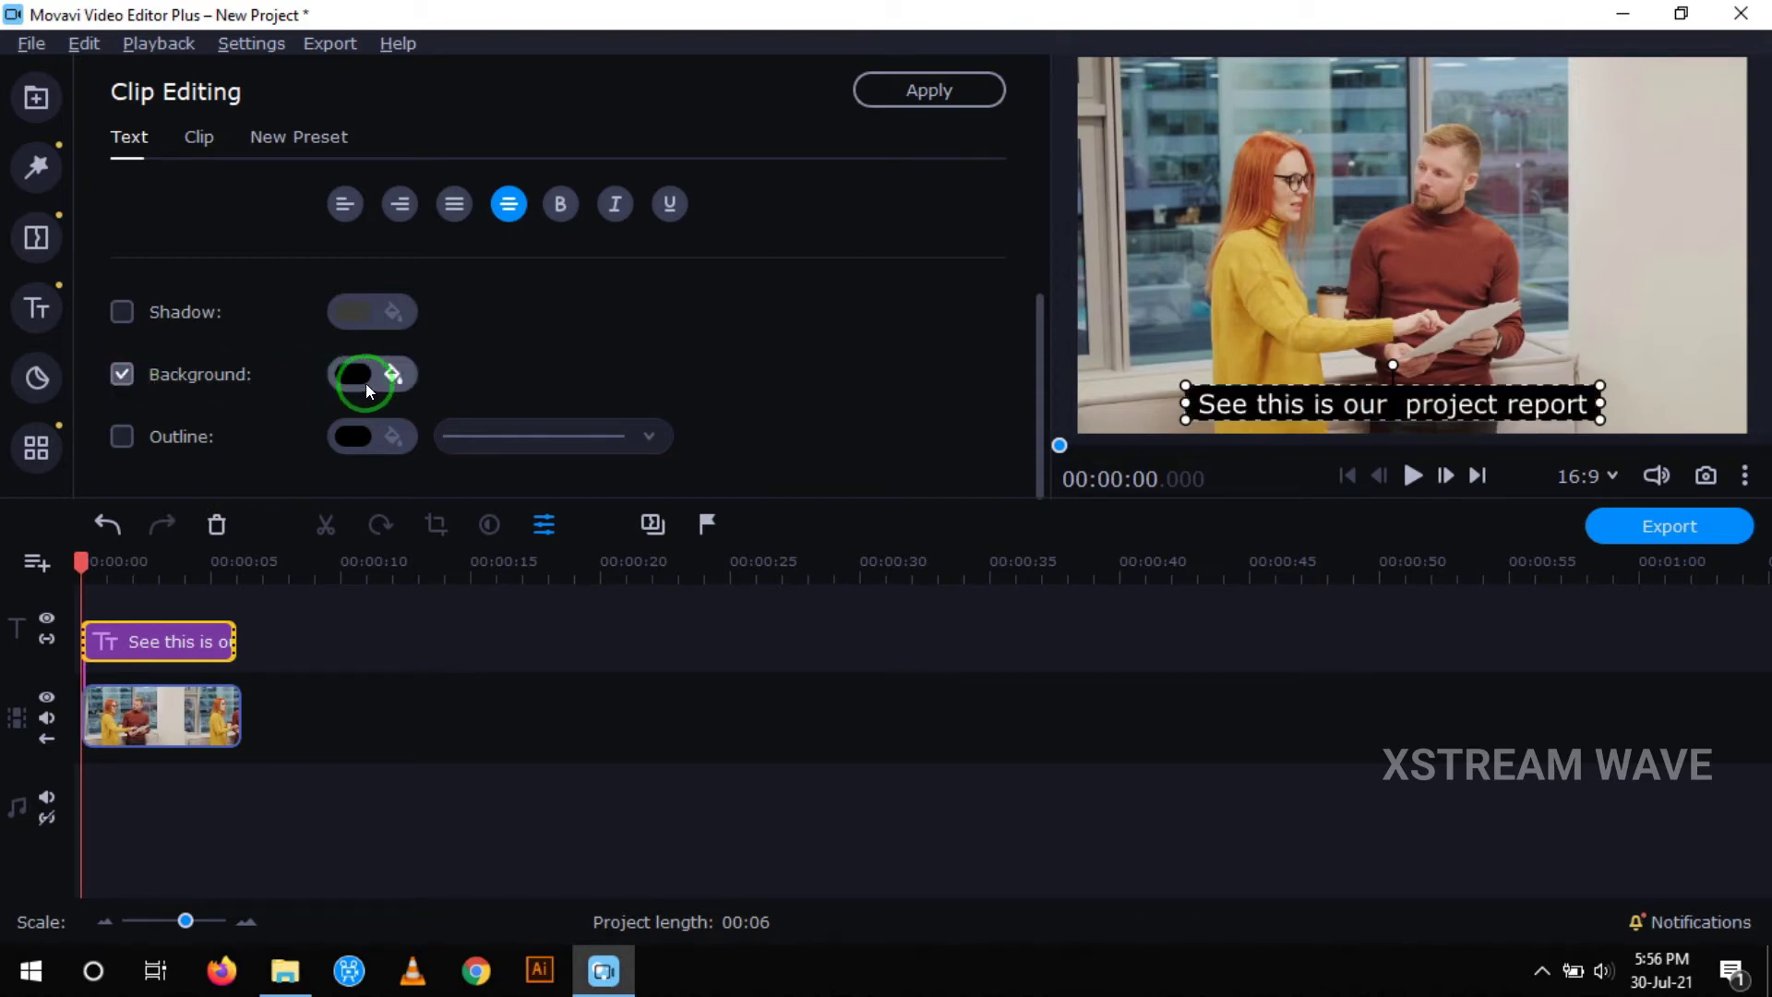
{"action": "left_click", "coordinate": [397, 390]}
{"action": "left_click", "coordinate": [526, 528]}
{"action": "left_click", "coordinate": [493, 533]}
{"action": "left_click", "coordinate": [491, 619]}
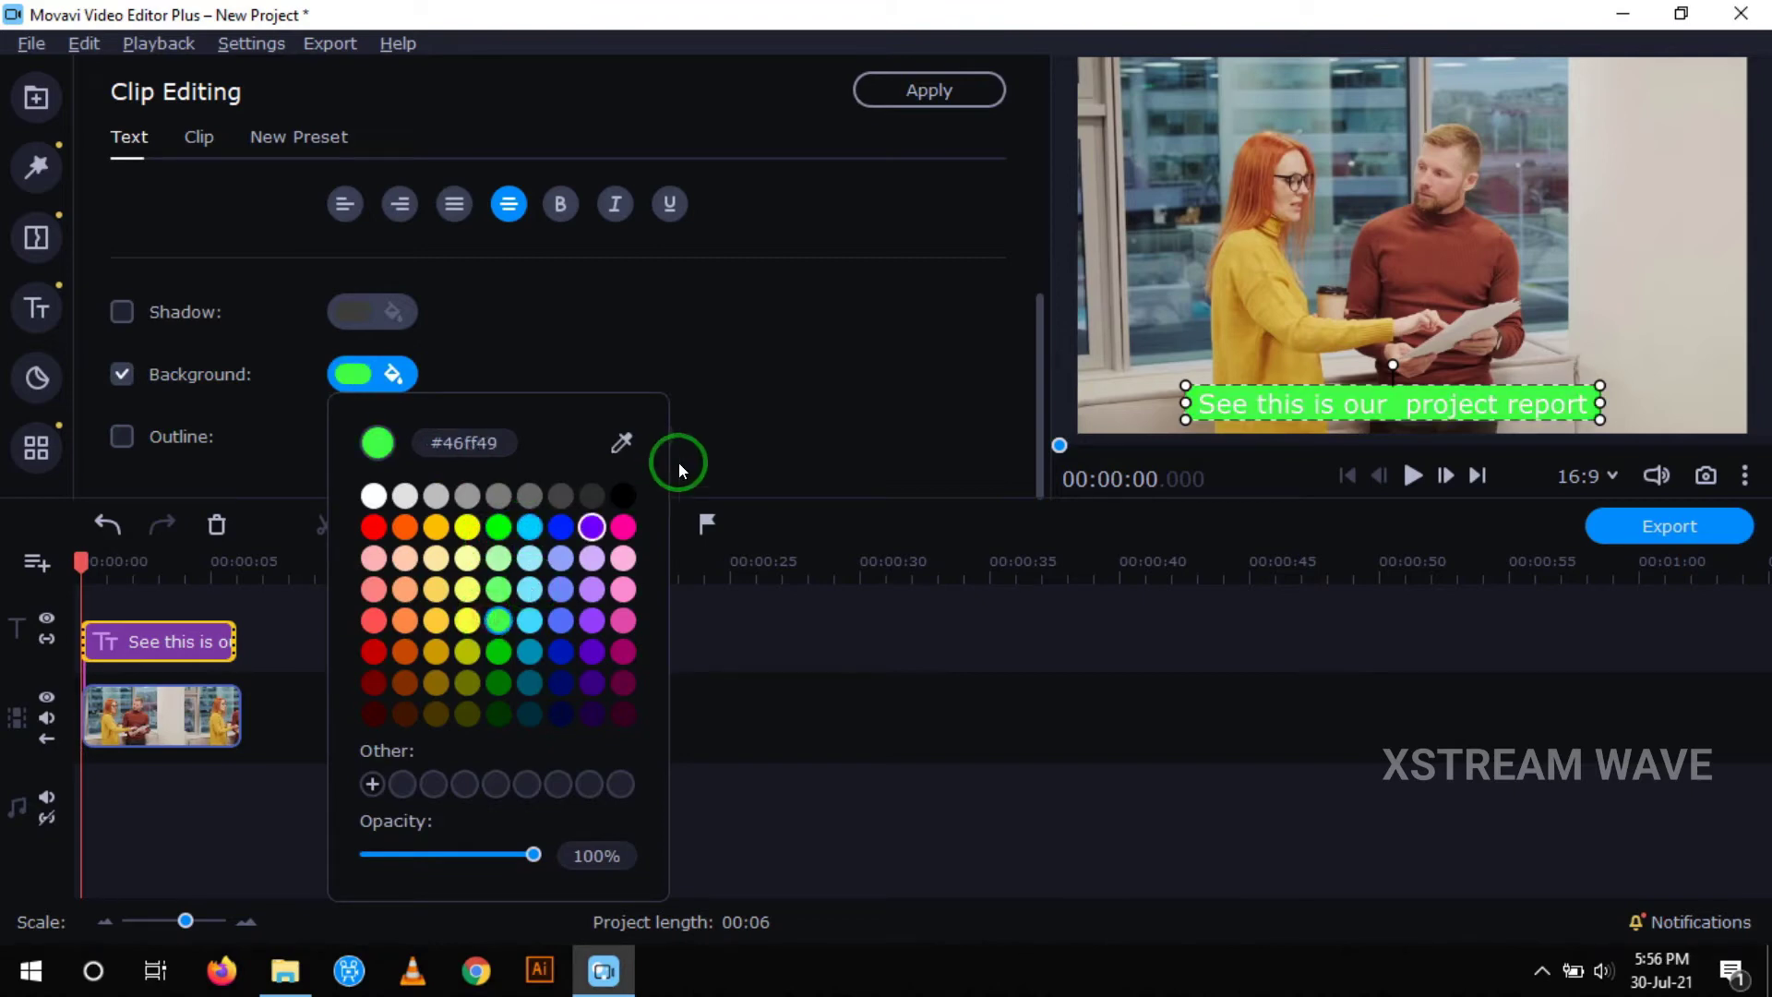
{"action": "left_click", "coordinate": [623, 499]}
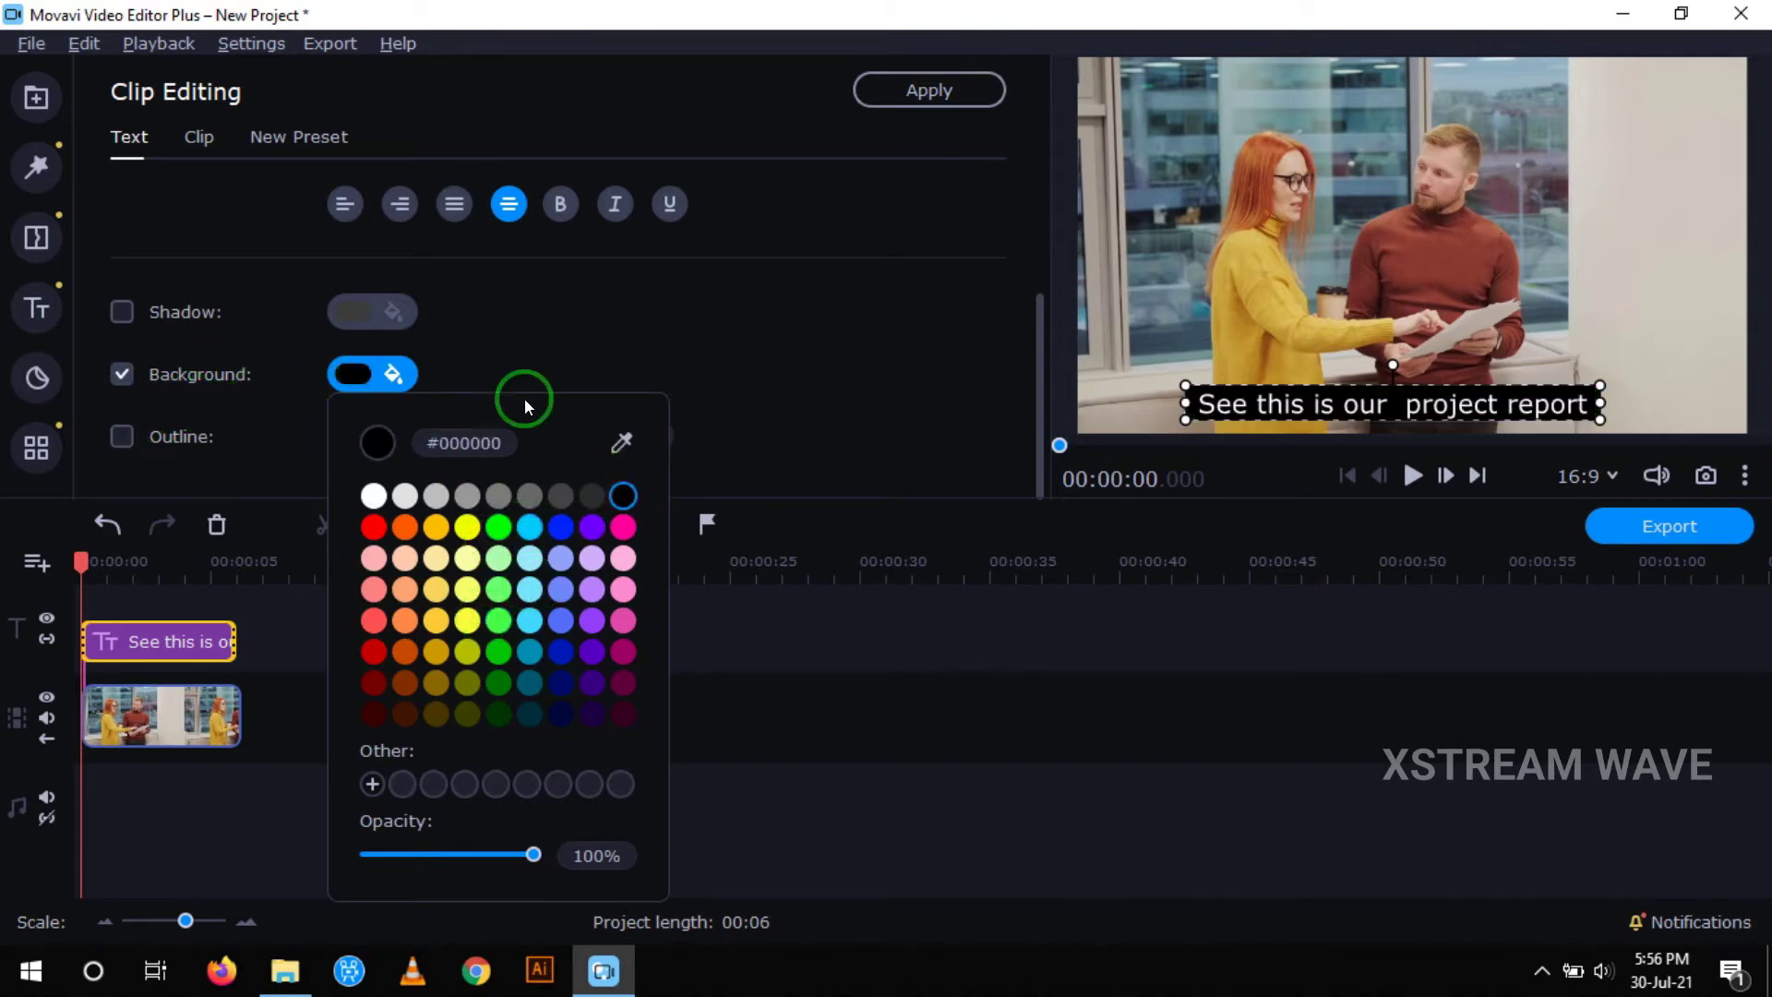
{"action": "left_click", "coordinate": [598, 328]}
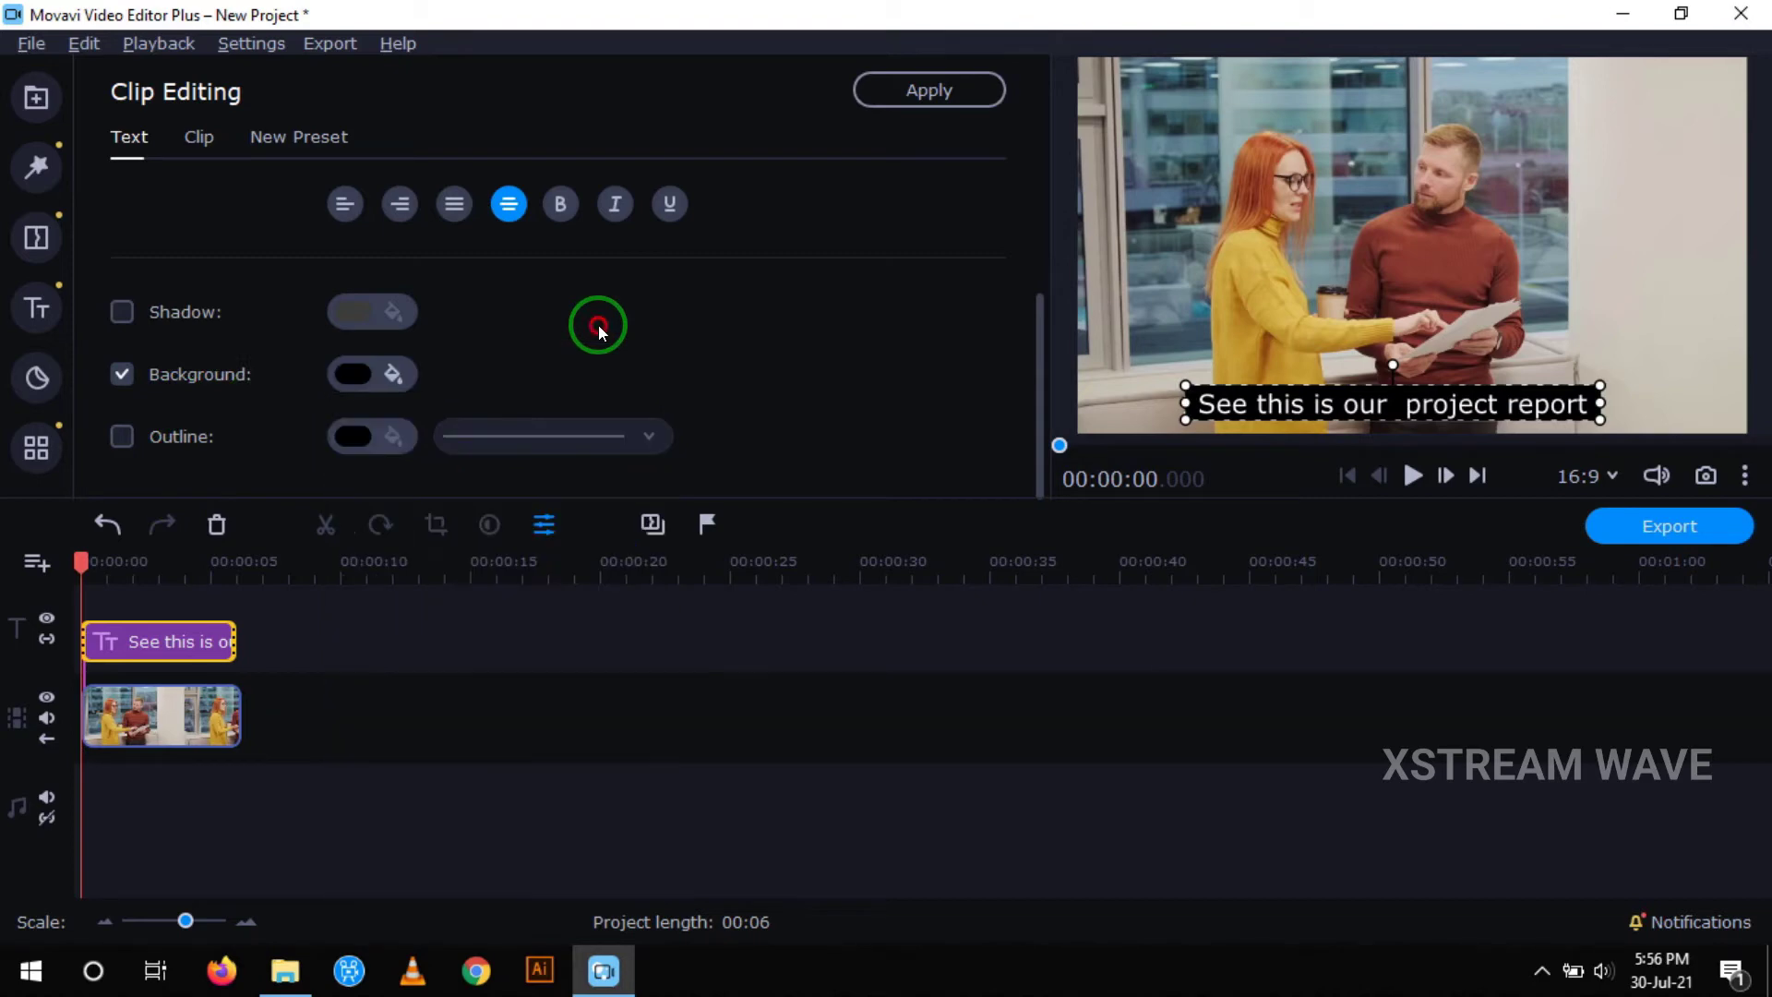
{"action": "left_click", "coordinate": [122, 373]}
{"action": "left_click", "coordinate": [711, 408]}
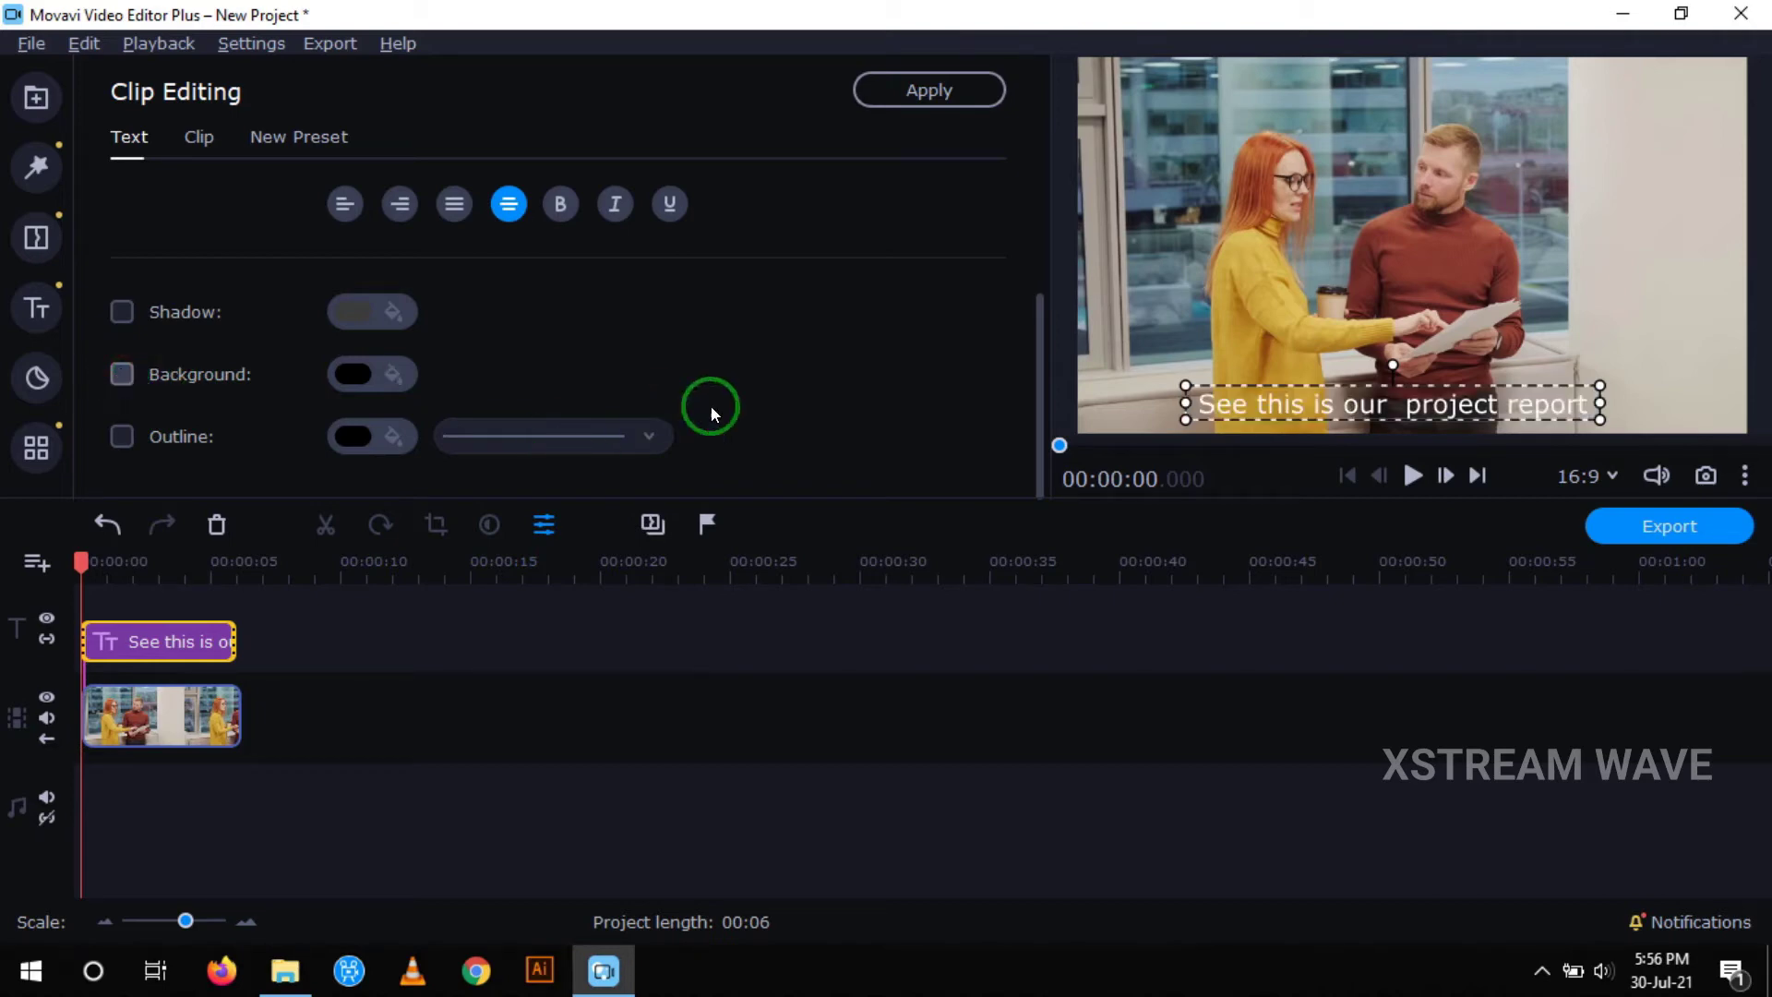
Step: Deselect the title and play the subtitled video from the start
{"action": "left_click", "coordinate": [784, 349]}
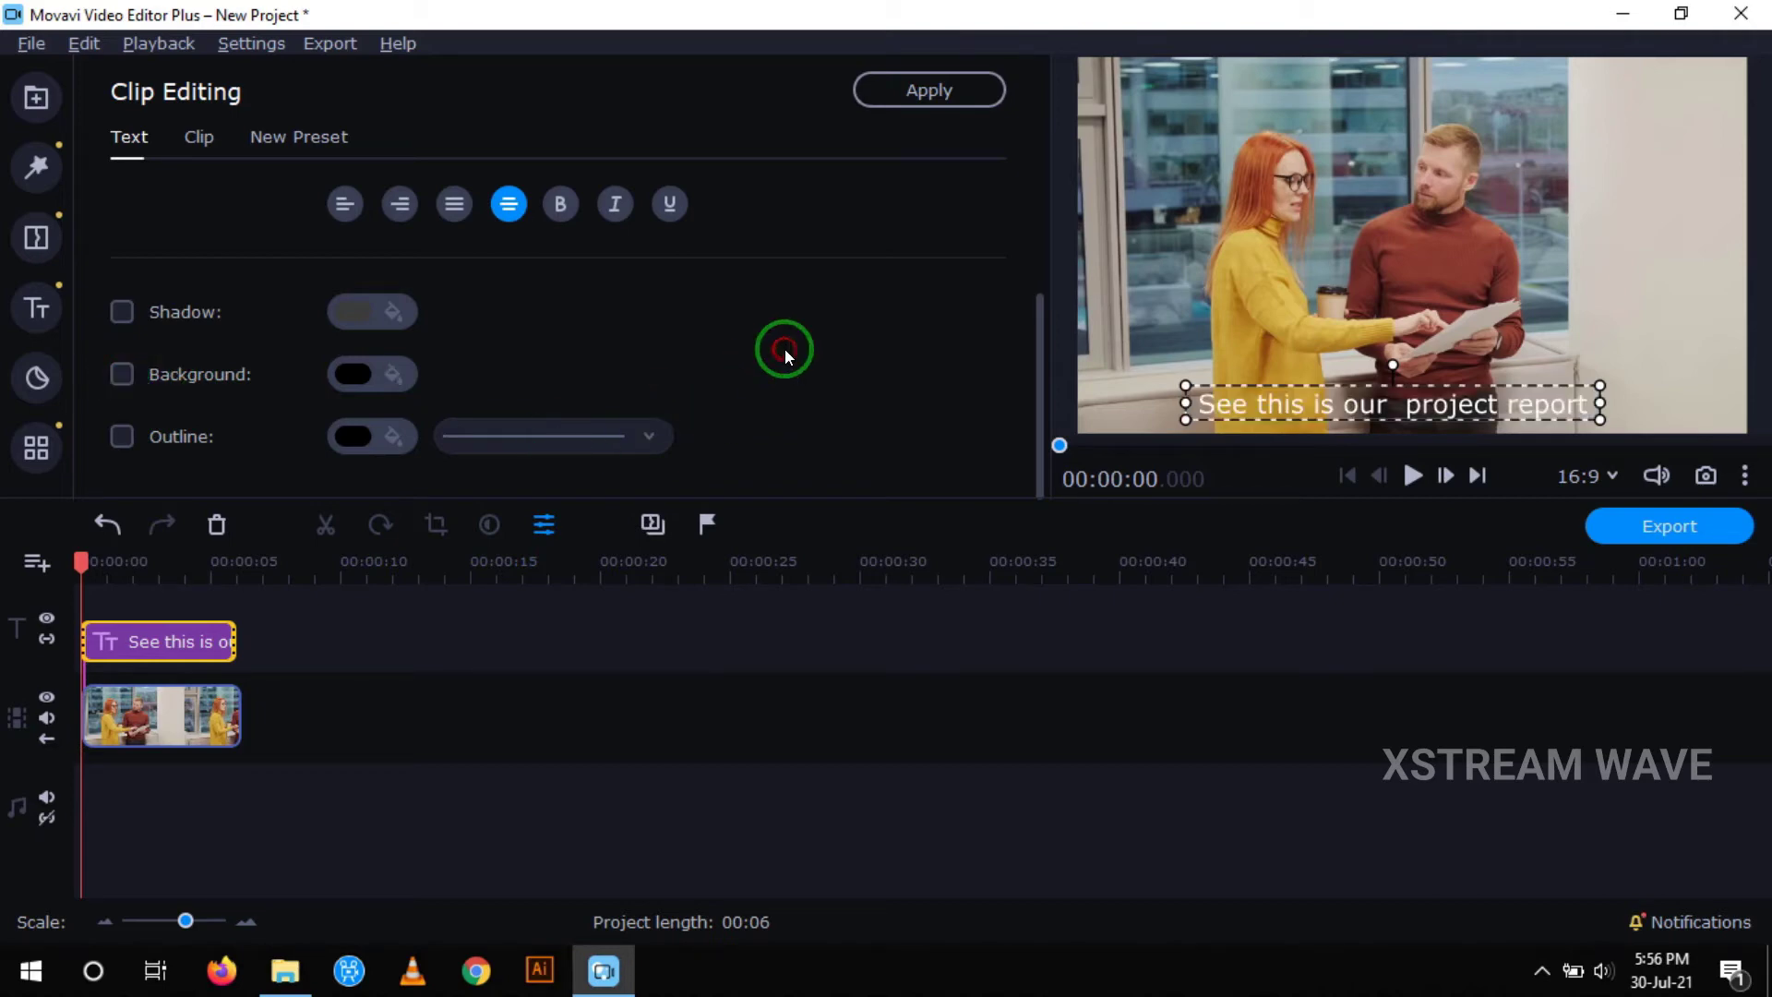
{"action": "left_click", "coordinate": [1095, 755]}
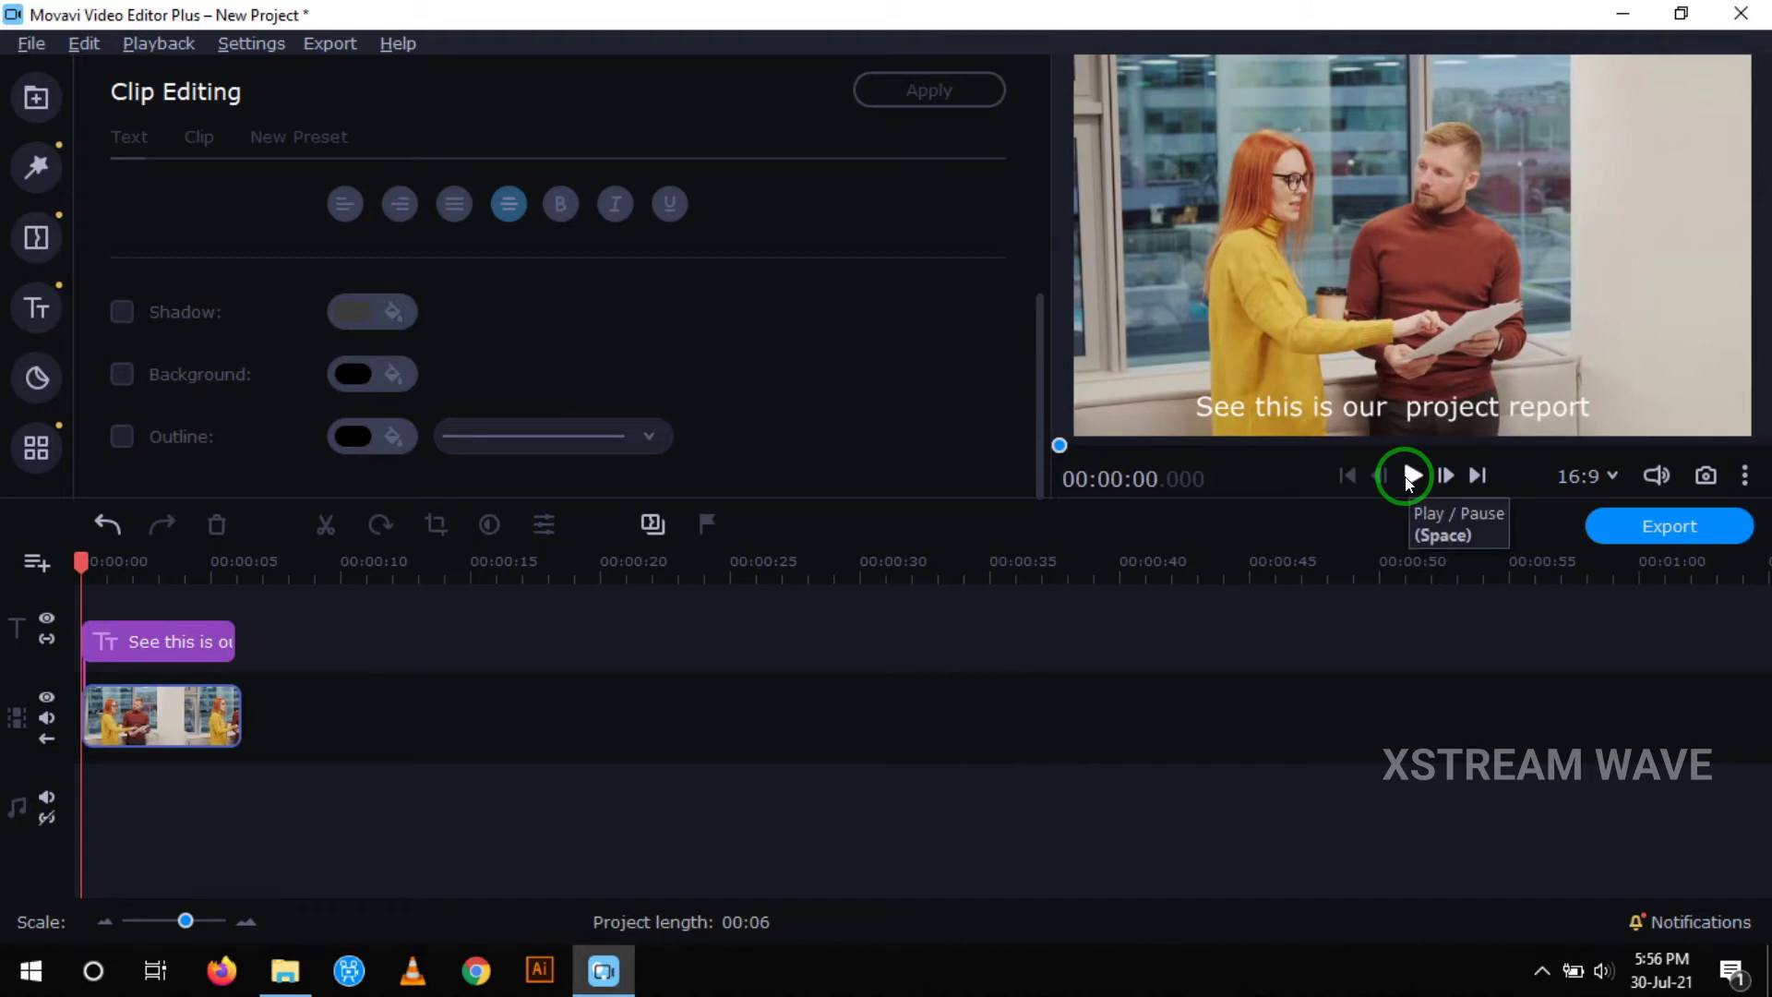
{"action": "left_click", "coordinate": [1406, 478]}
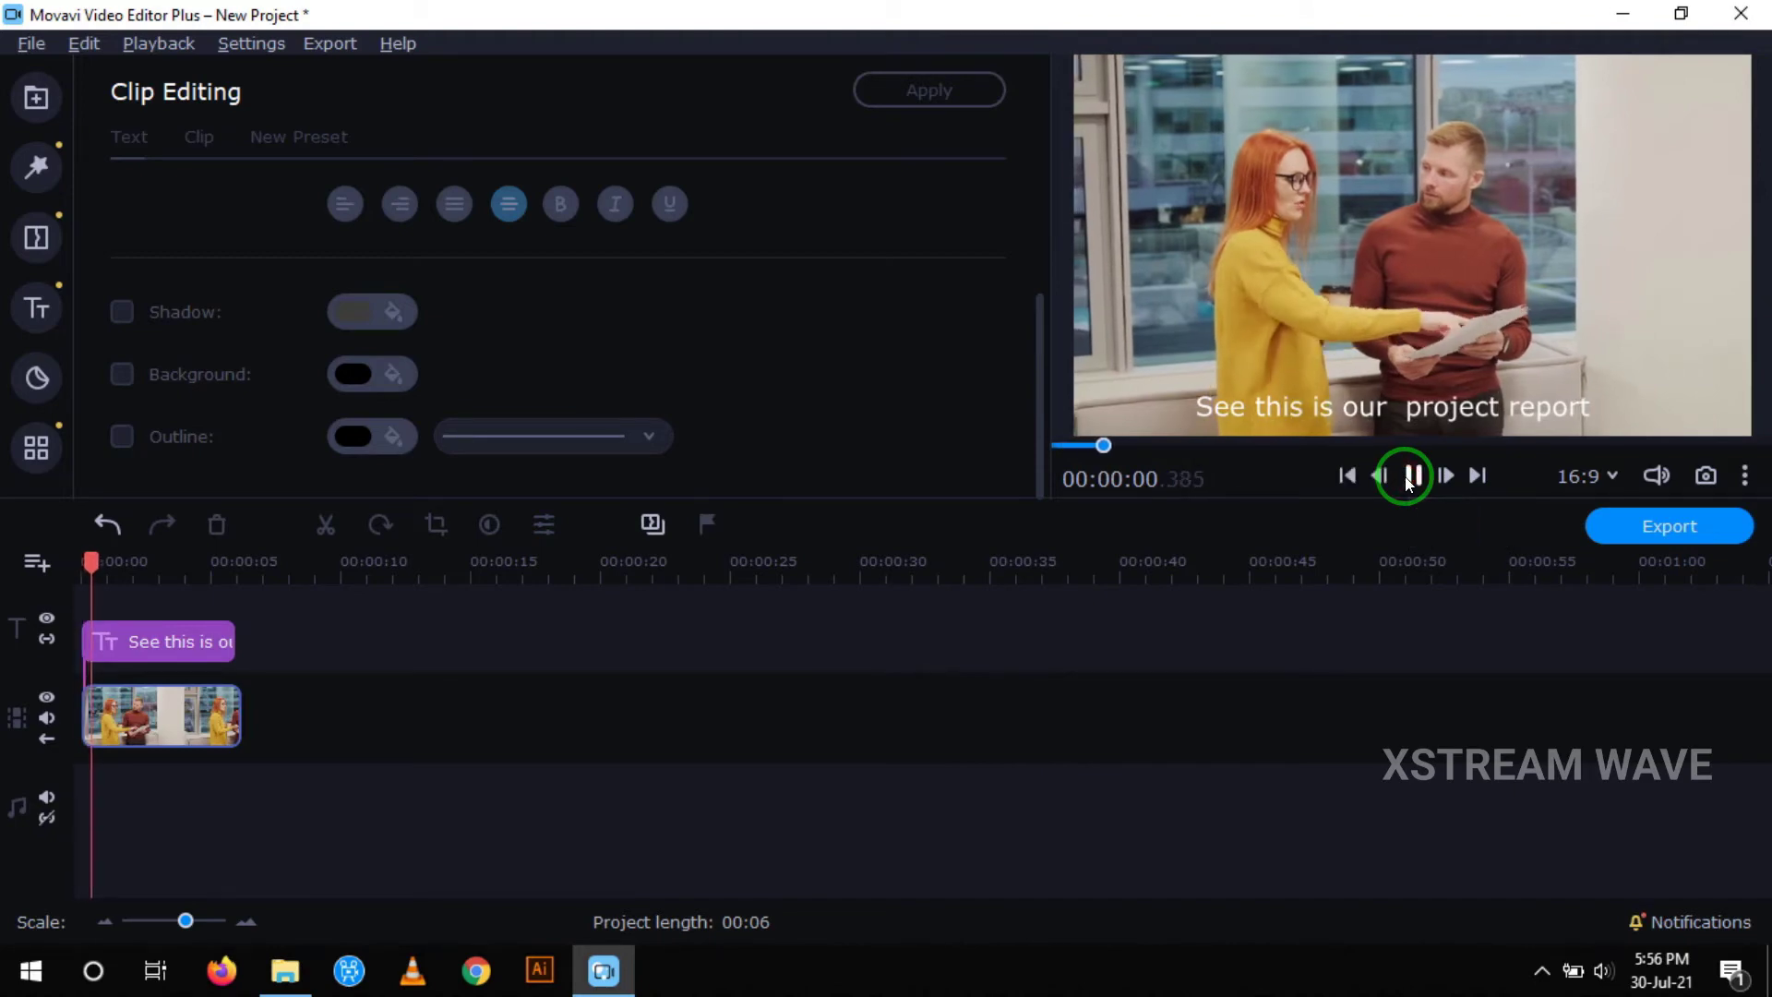
Step: Pause the playback and split the subtitle title on the timeline at 00:00:02.900
{"action": "left_click", "coordinate": [1409, 482]}
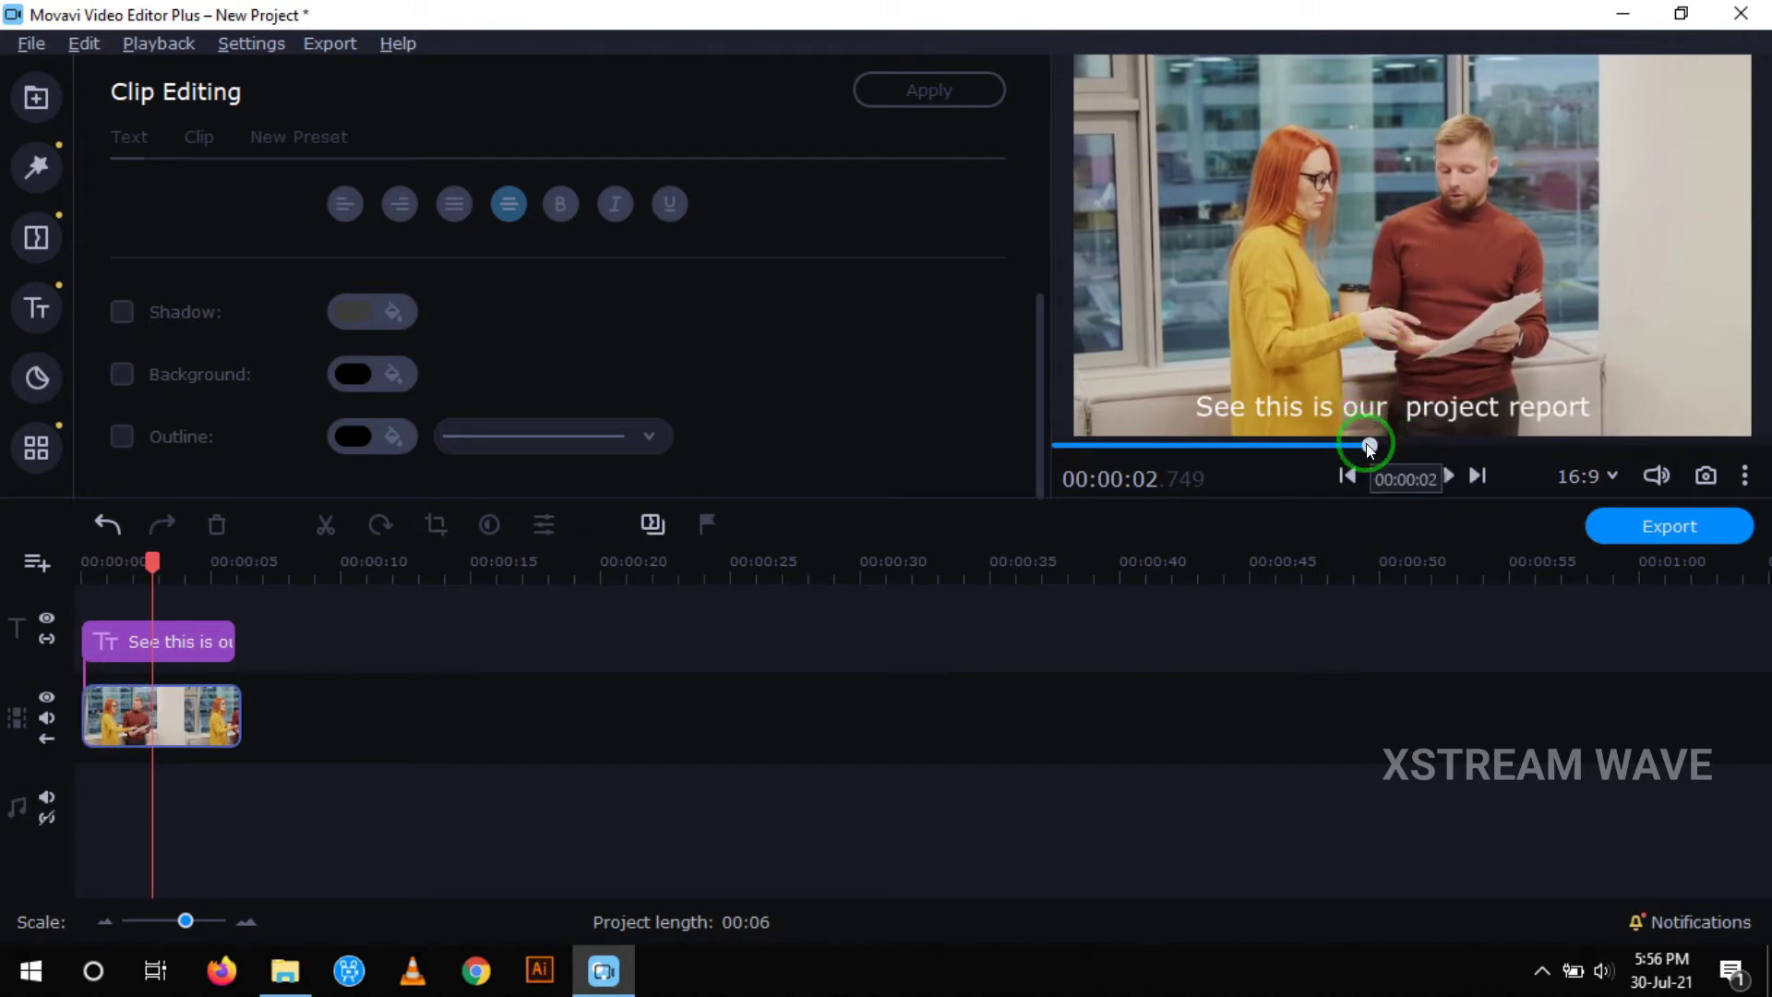
{"action": "left_click", "coordinate": [153, 640]}
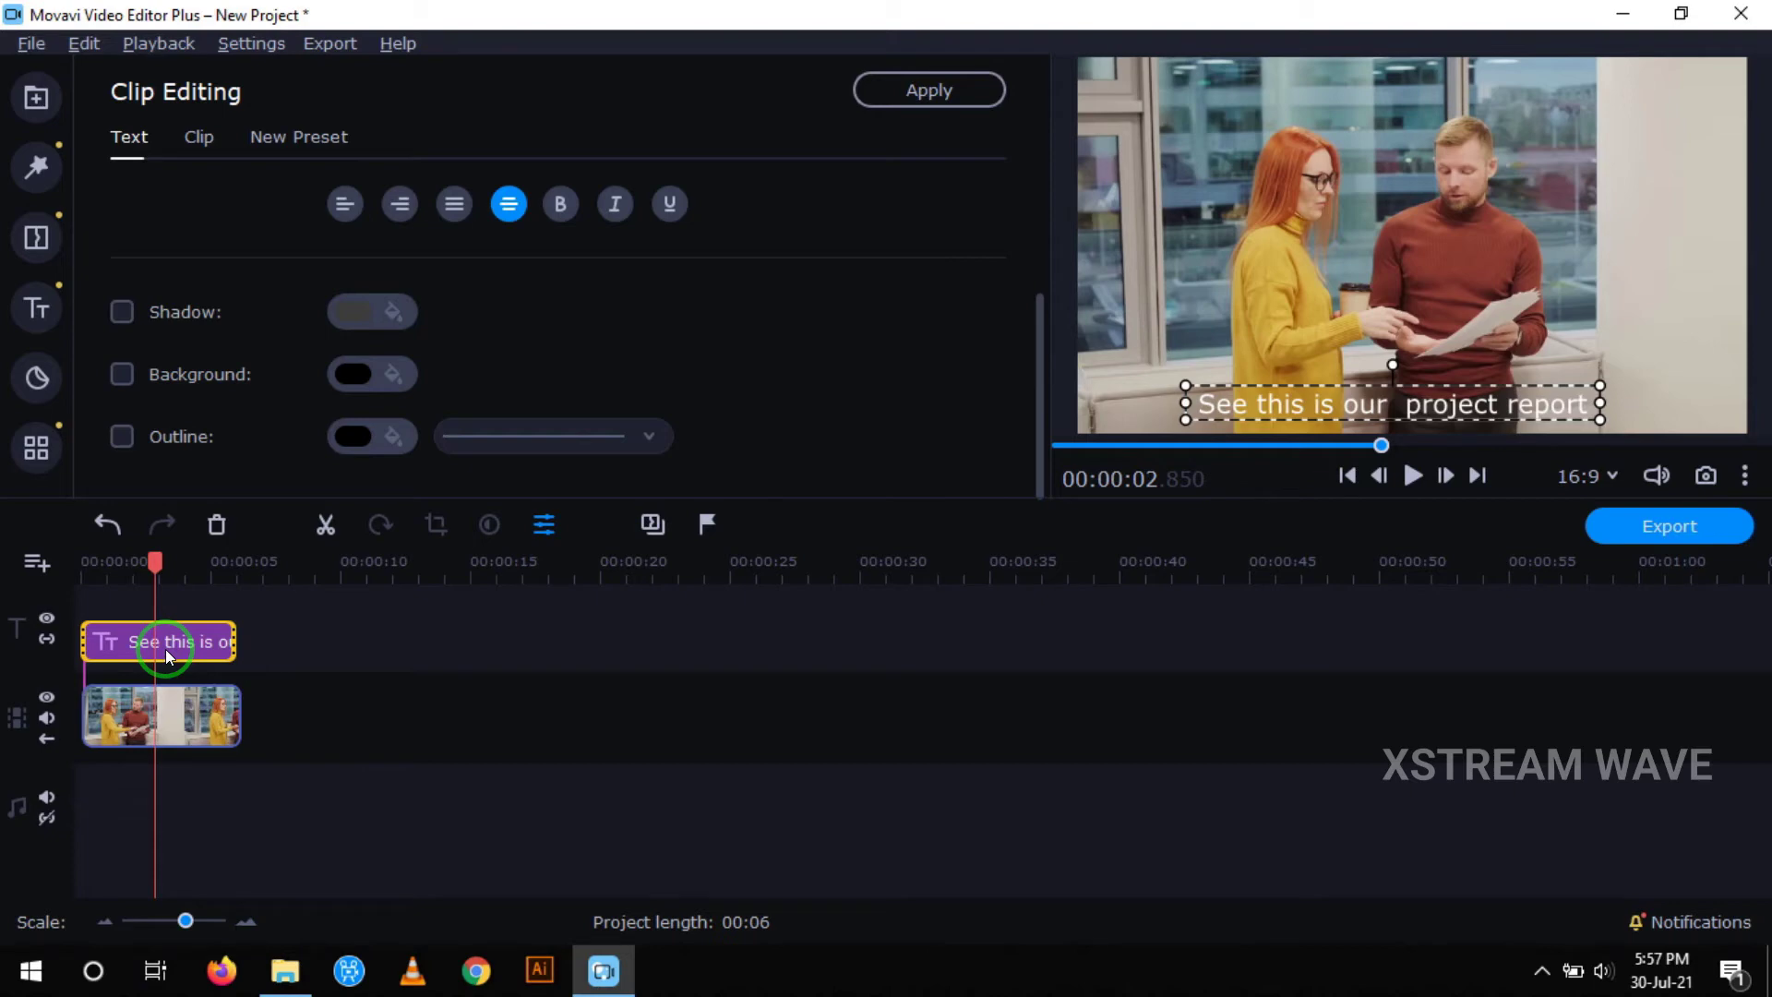
{"action": "left_click", "coordinate": [156, 644]}
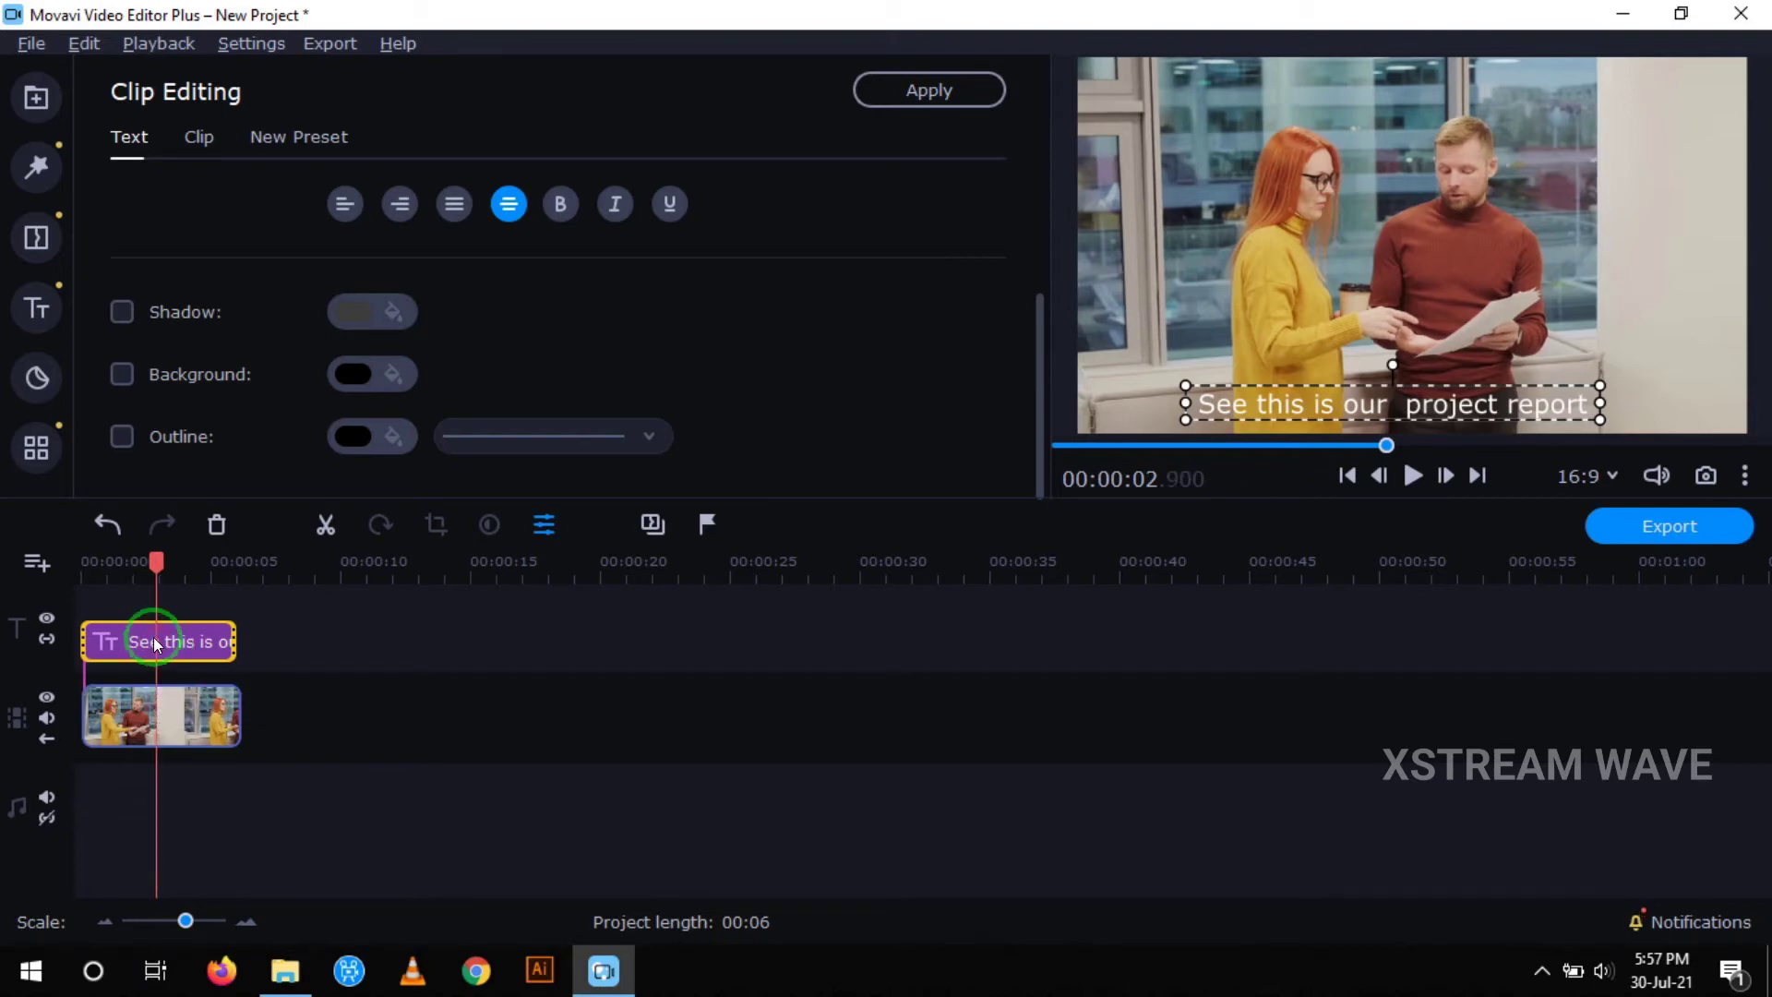
{"action": "left_click", "coordinate": [324, 526]}
{"action": "left_click", "coordinate": [325, 657]}
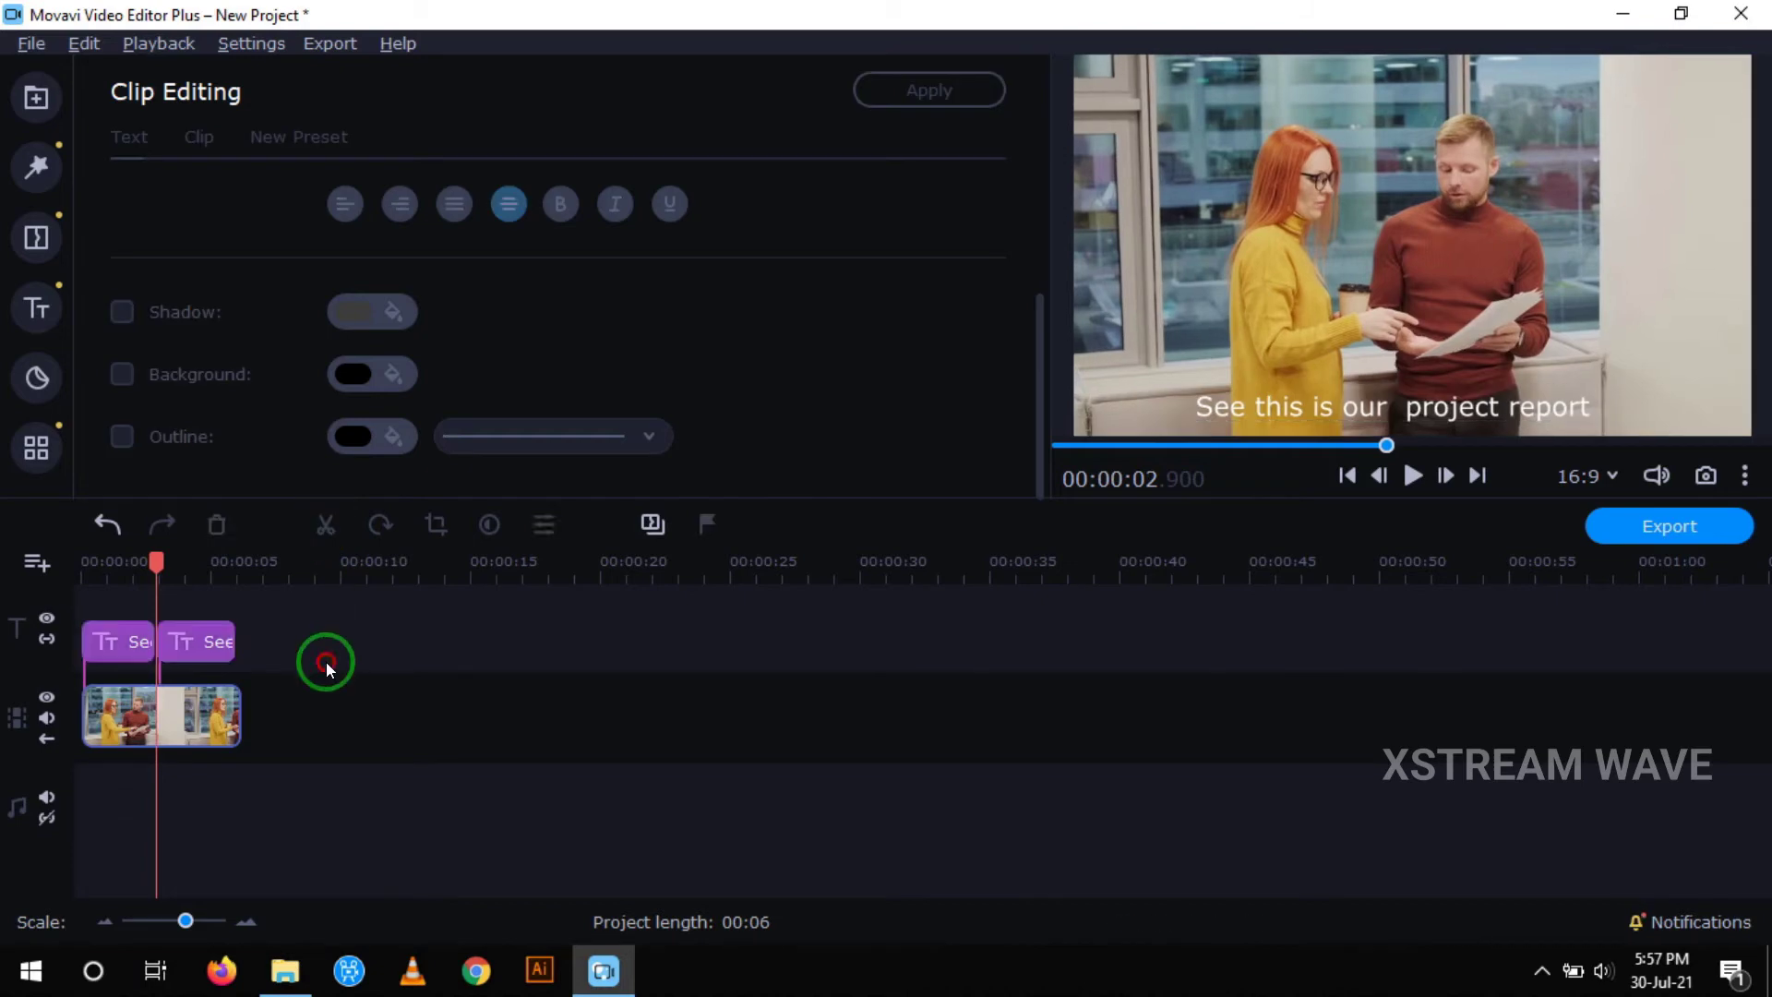
Step: Replace the second subtitle segment's text with "But its incomplete" and deselect the title
{"action": "left_click", "coordinate": [109, 640]}
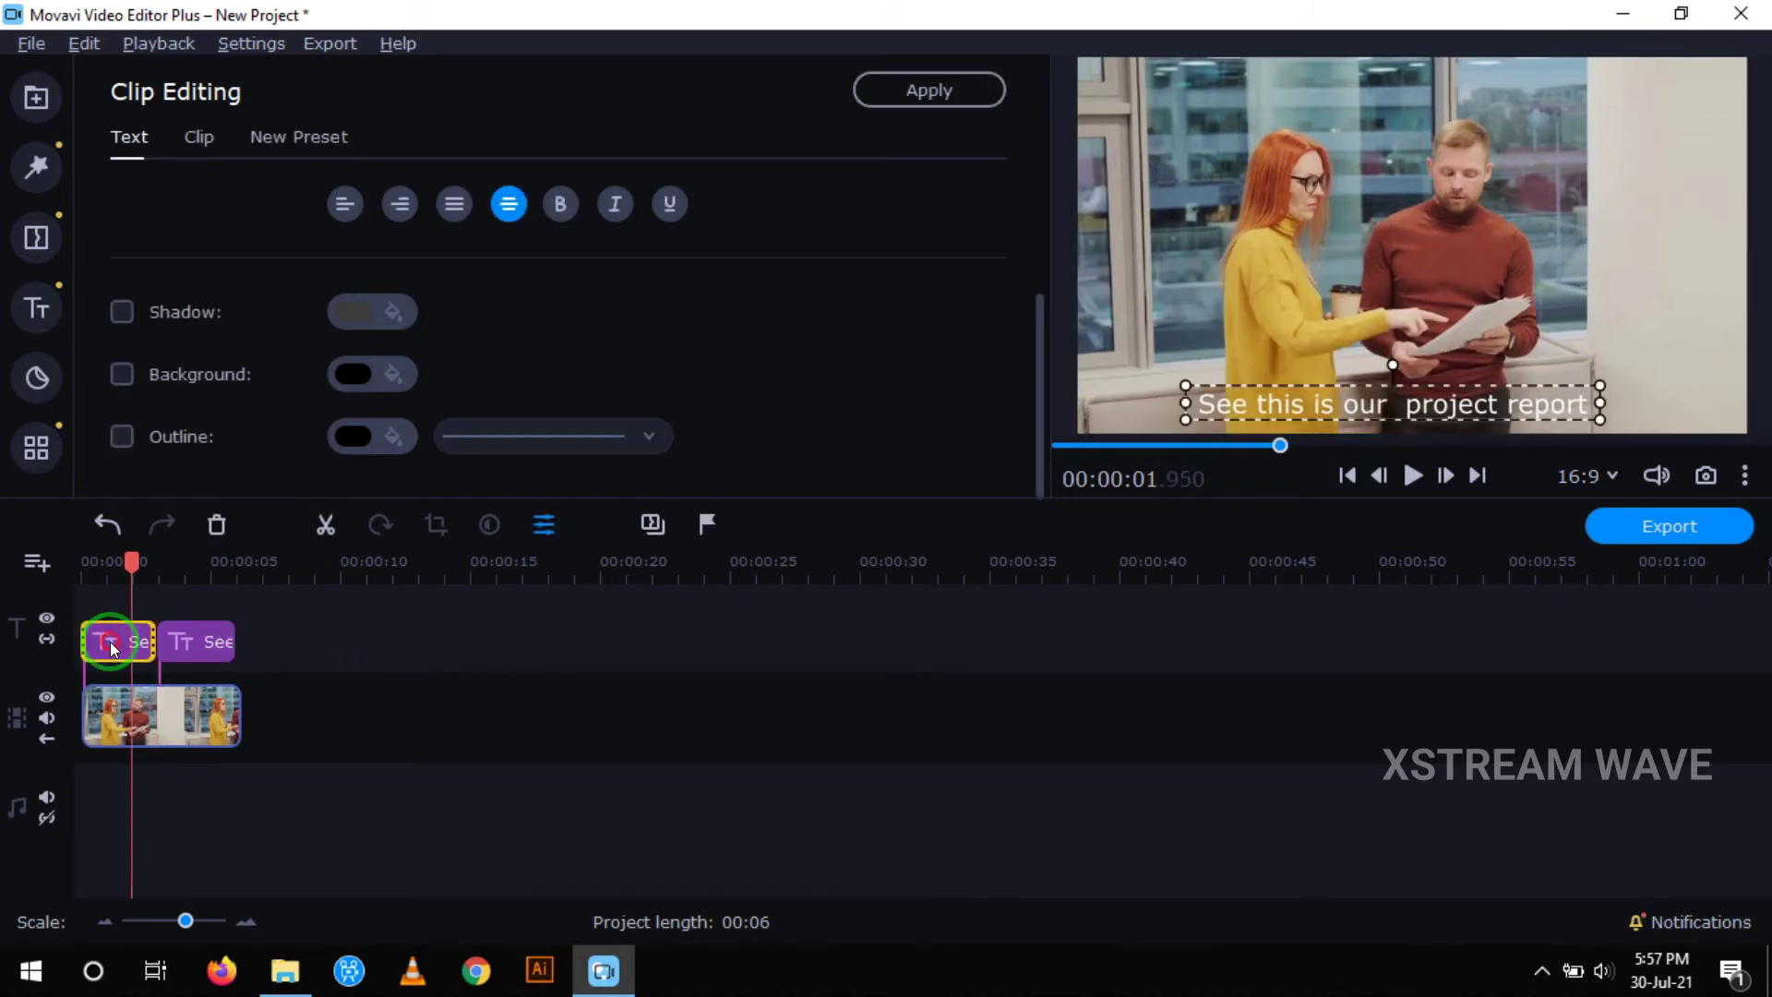
{"action": "left_click", "coordinate": [204, 641]}
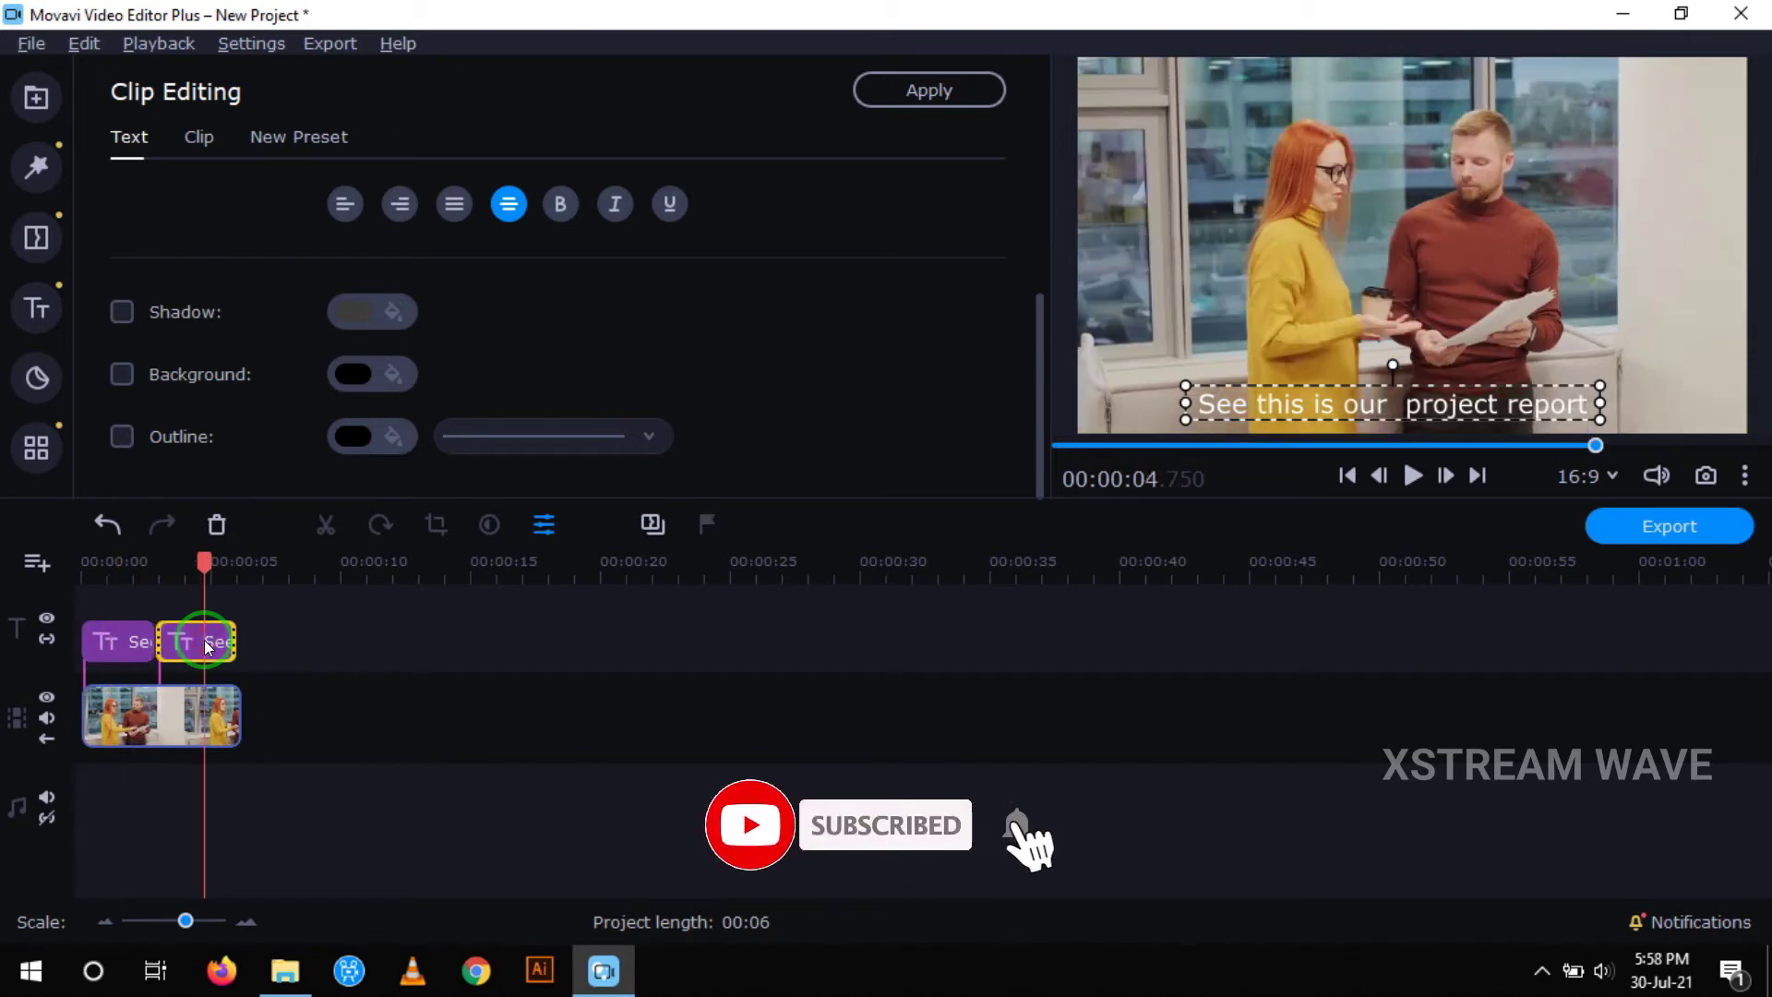
{"action": "left_click", "coordinate": [189, 646]}
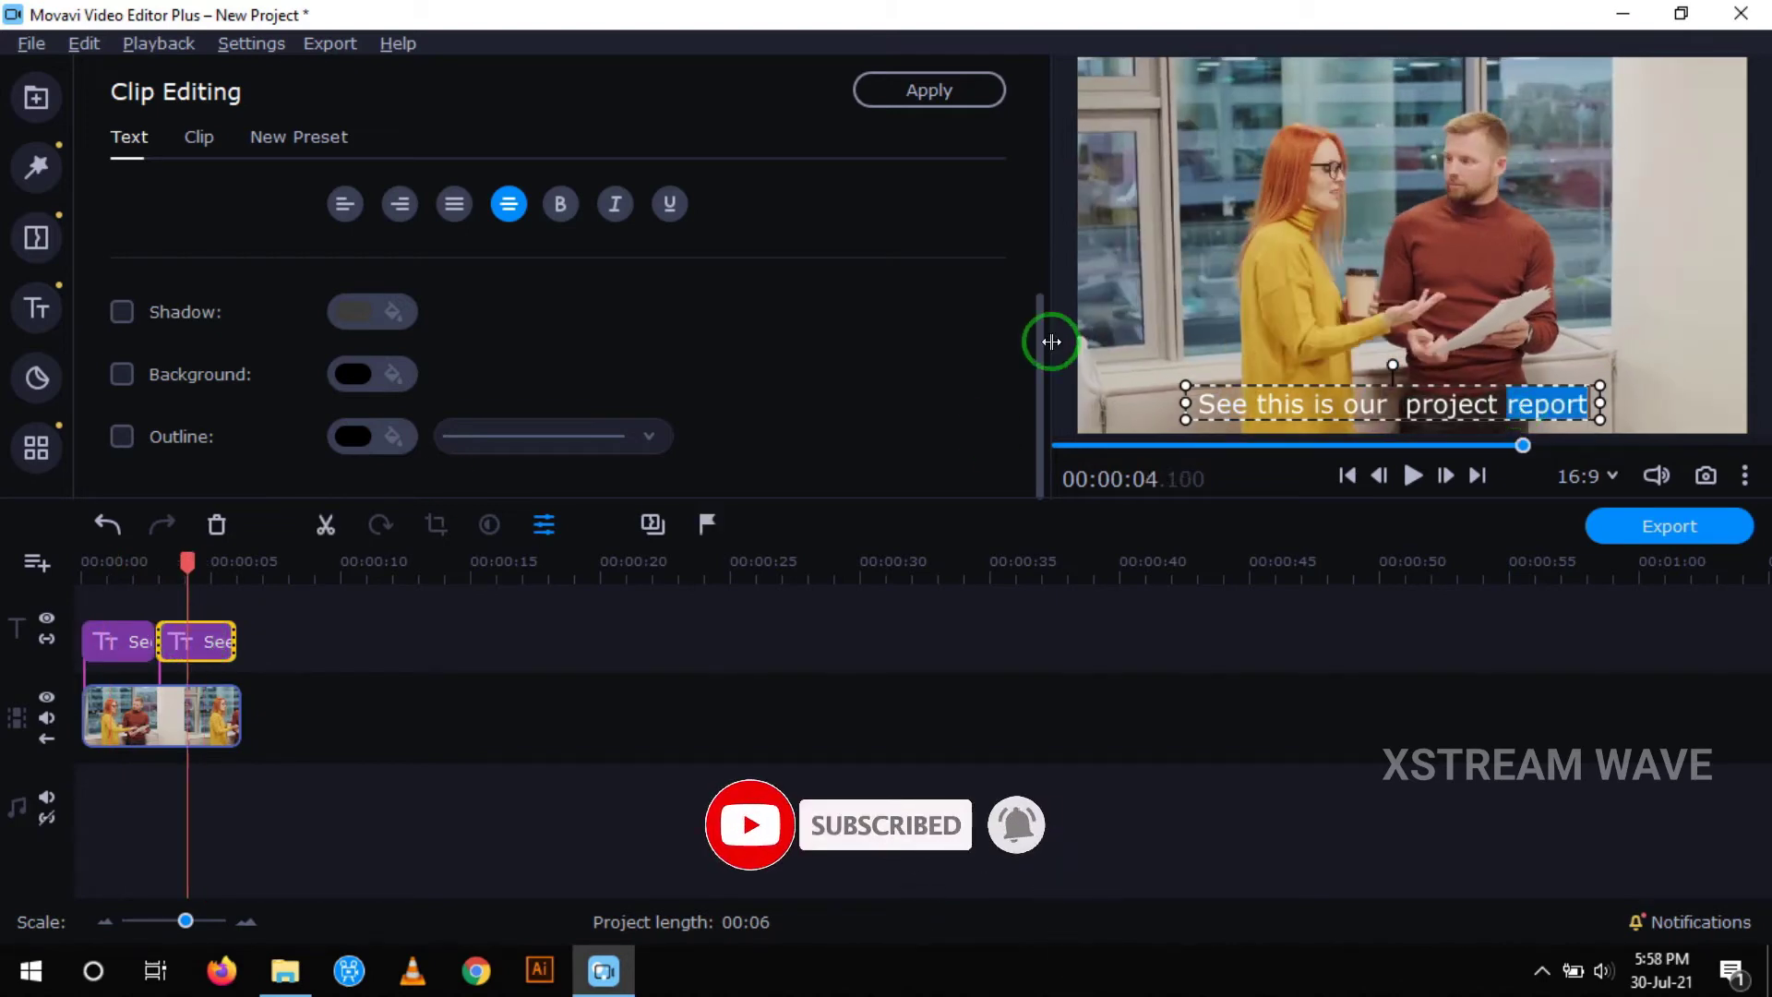
{"action": "left_click_drag", "start_coordinate": [1048, 336], "coordinate": [850, 145]}
{"action": "left_click", "coordinate": [489, 247]}
{"action": "left_click", "coordinate": [330, 232]}
{"action": "key", "text": "ctrl+a"}
{"action": "left_click", "coordinate": [346, 231]}
{"action": "left_click", "coordinate": [331, 230]}
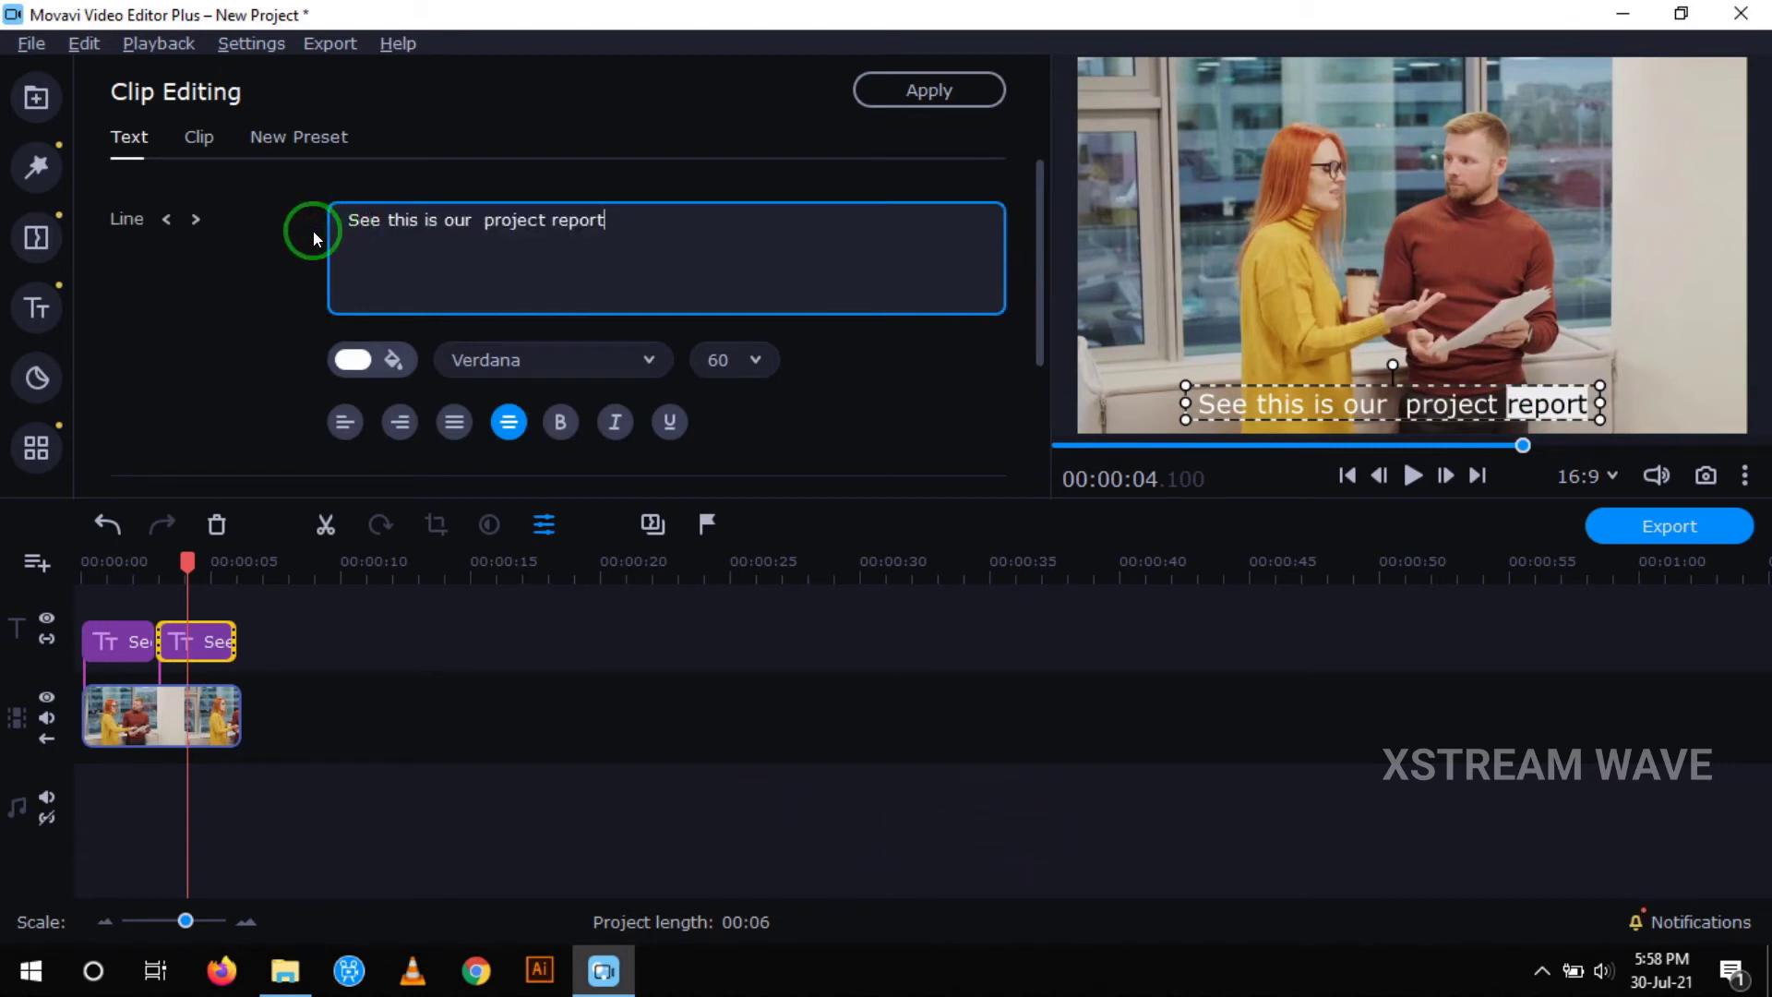
{"action": "double_click", "coordinate": [573, 220]}
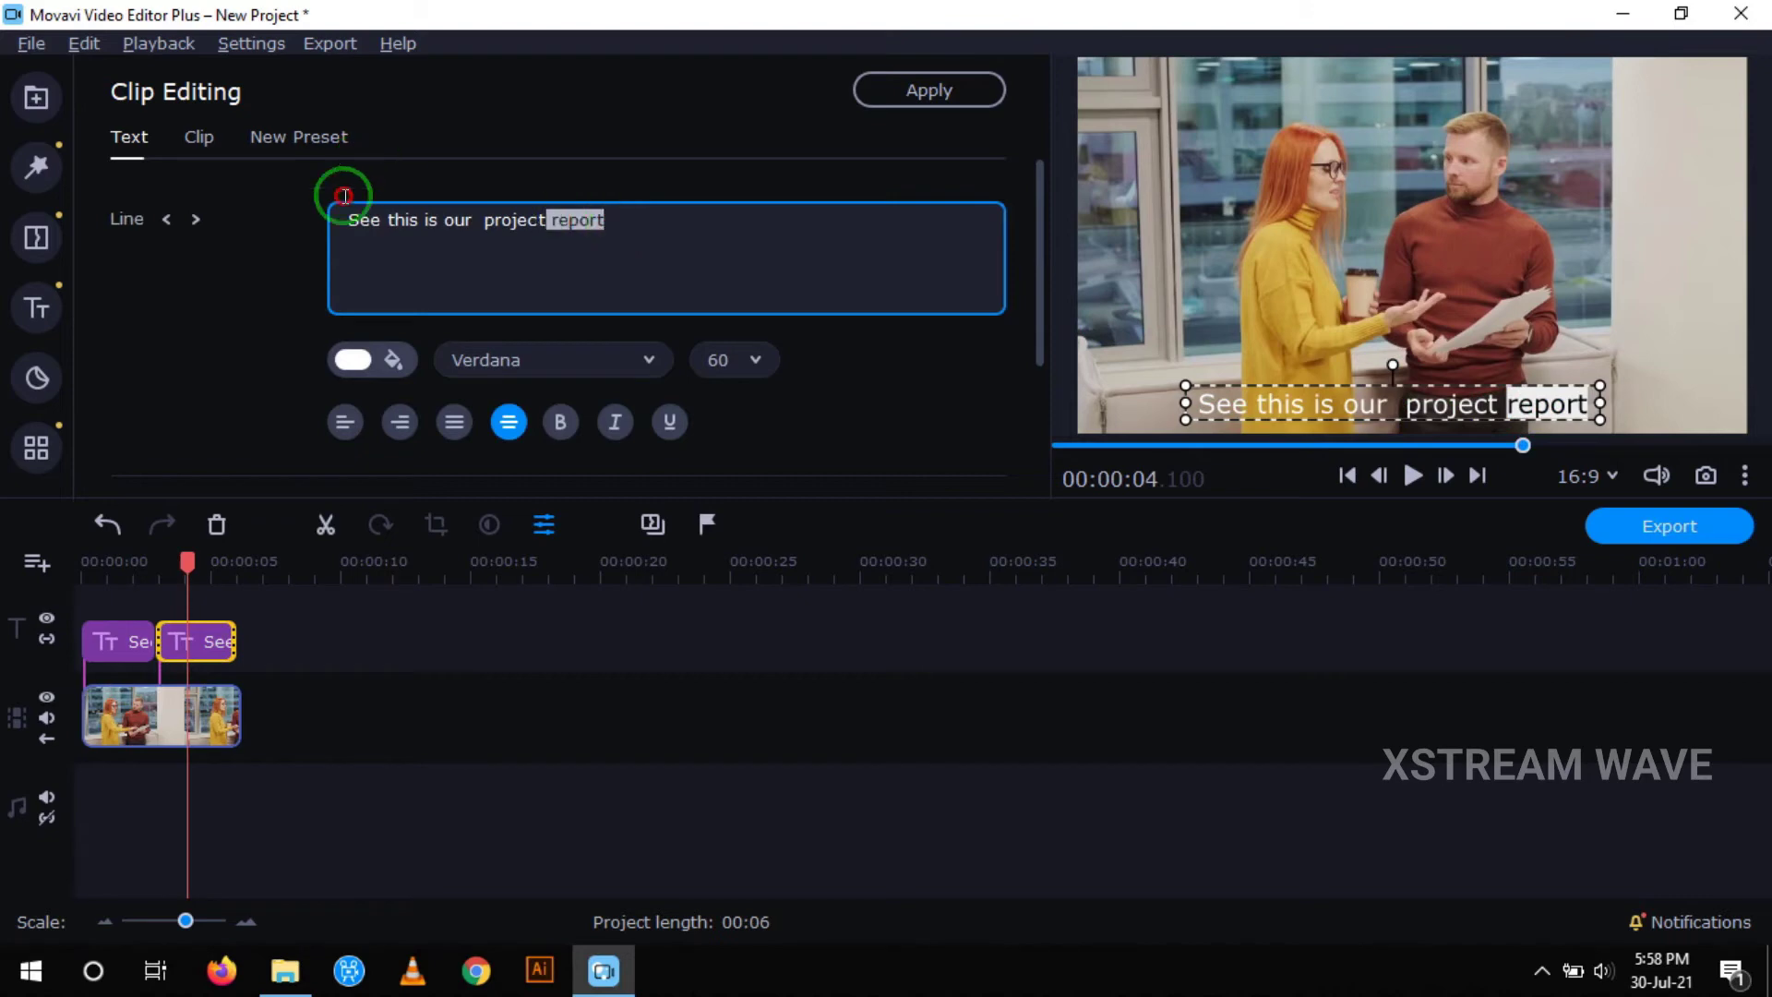
{"action": "key", "text": "BackSpace"}
{"action": "key", "text": "ctrl+a"}
{"action": "type", "text": "But it"}
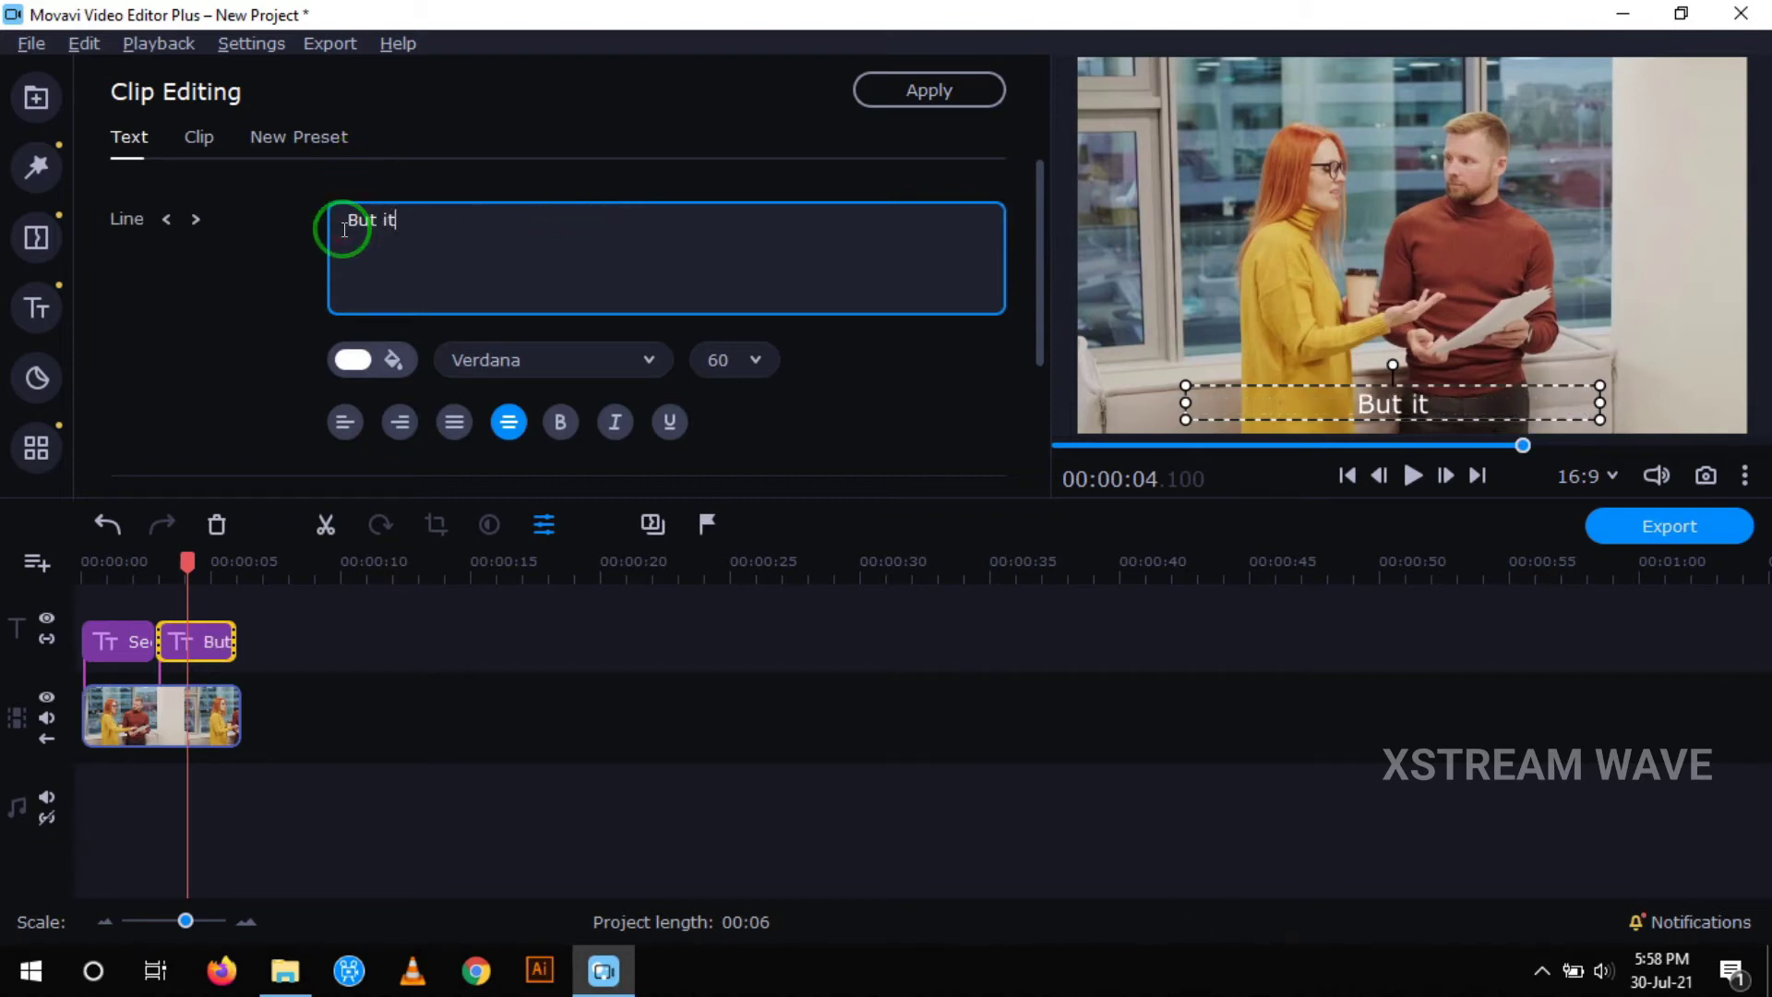
{"action": "type", "text": "s incomplete"}
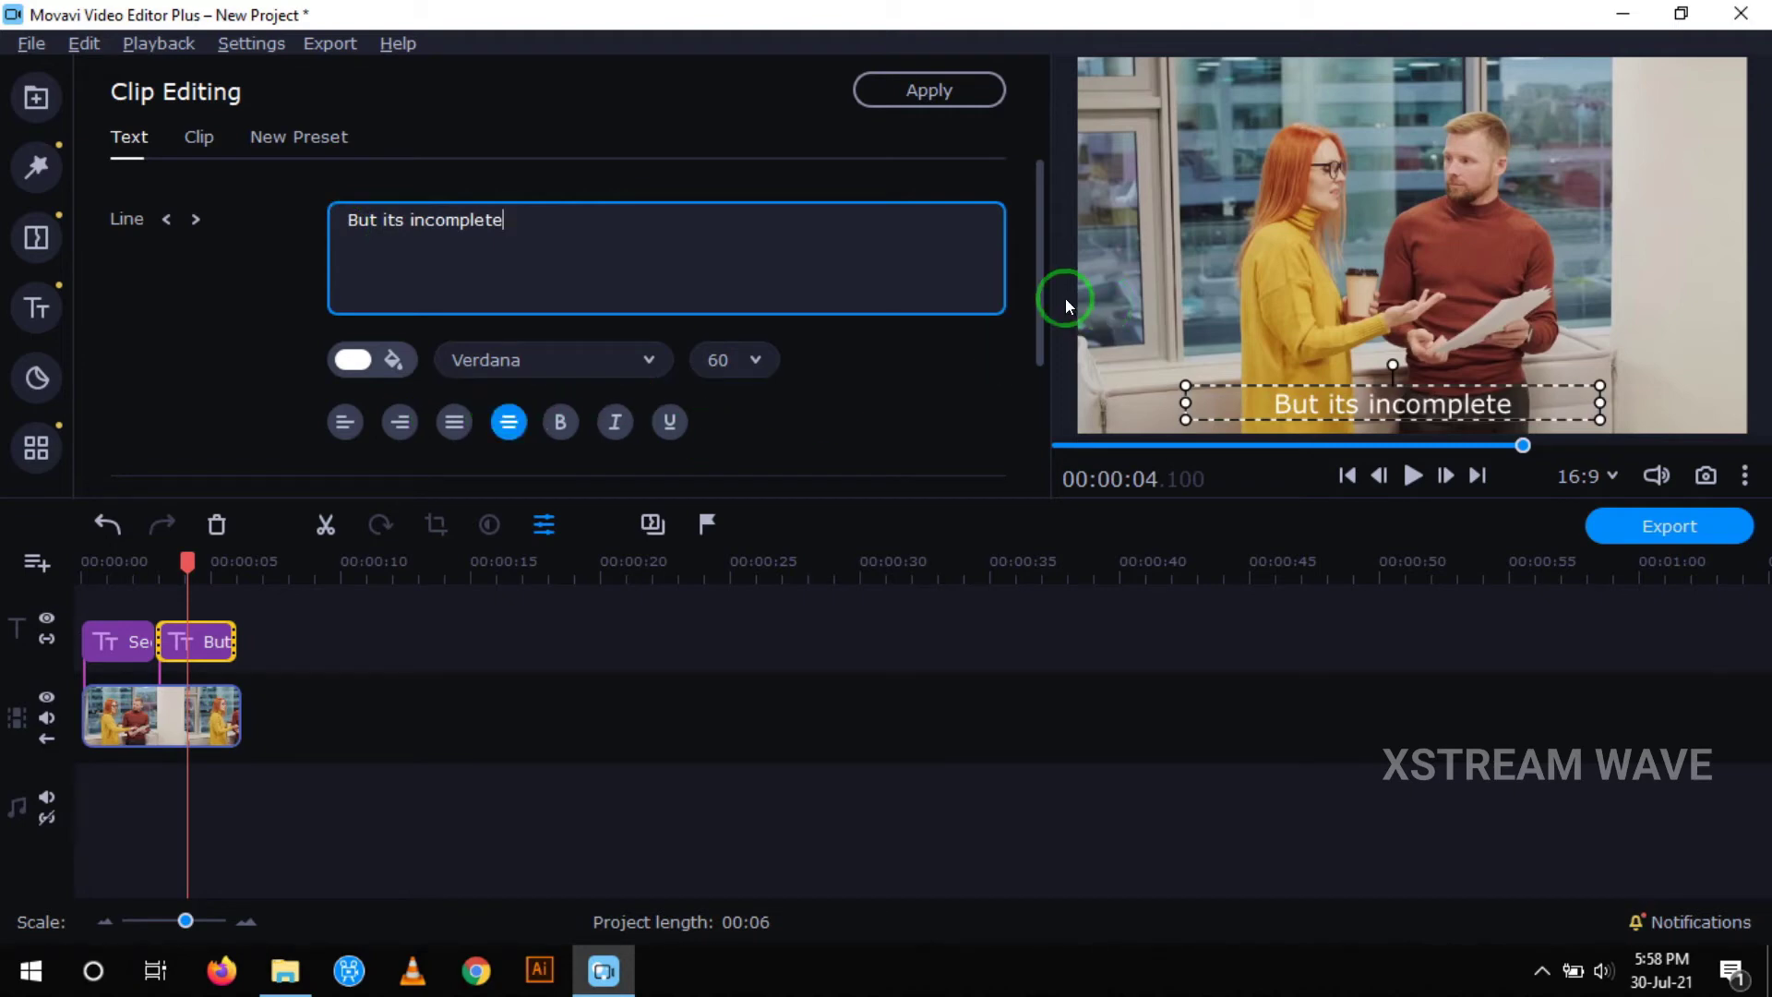
{"action": "left_click", "coordinate": [1043, 308]}
{"action": "left_click_drag", "start_coordinate": [1043, 307], "coordinate": [1021, 434]}
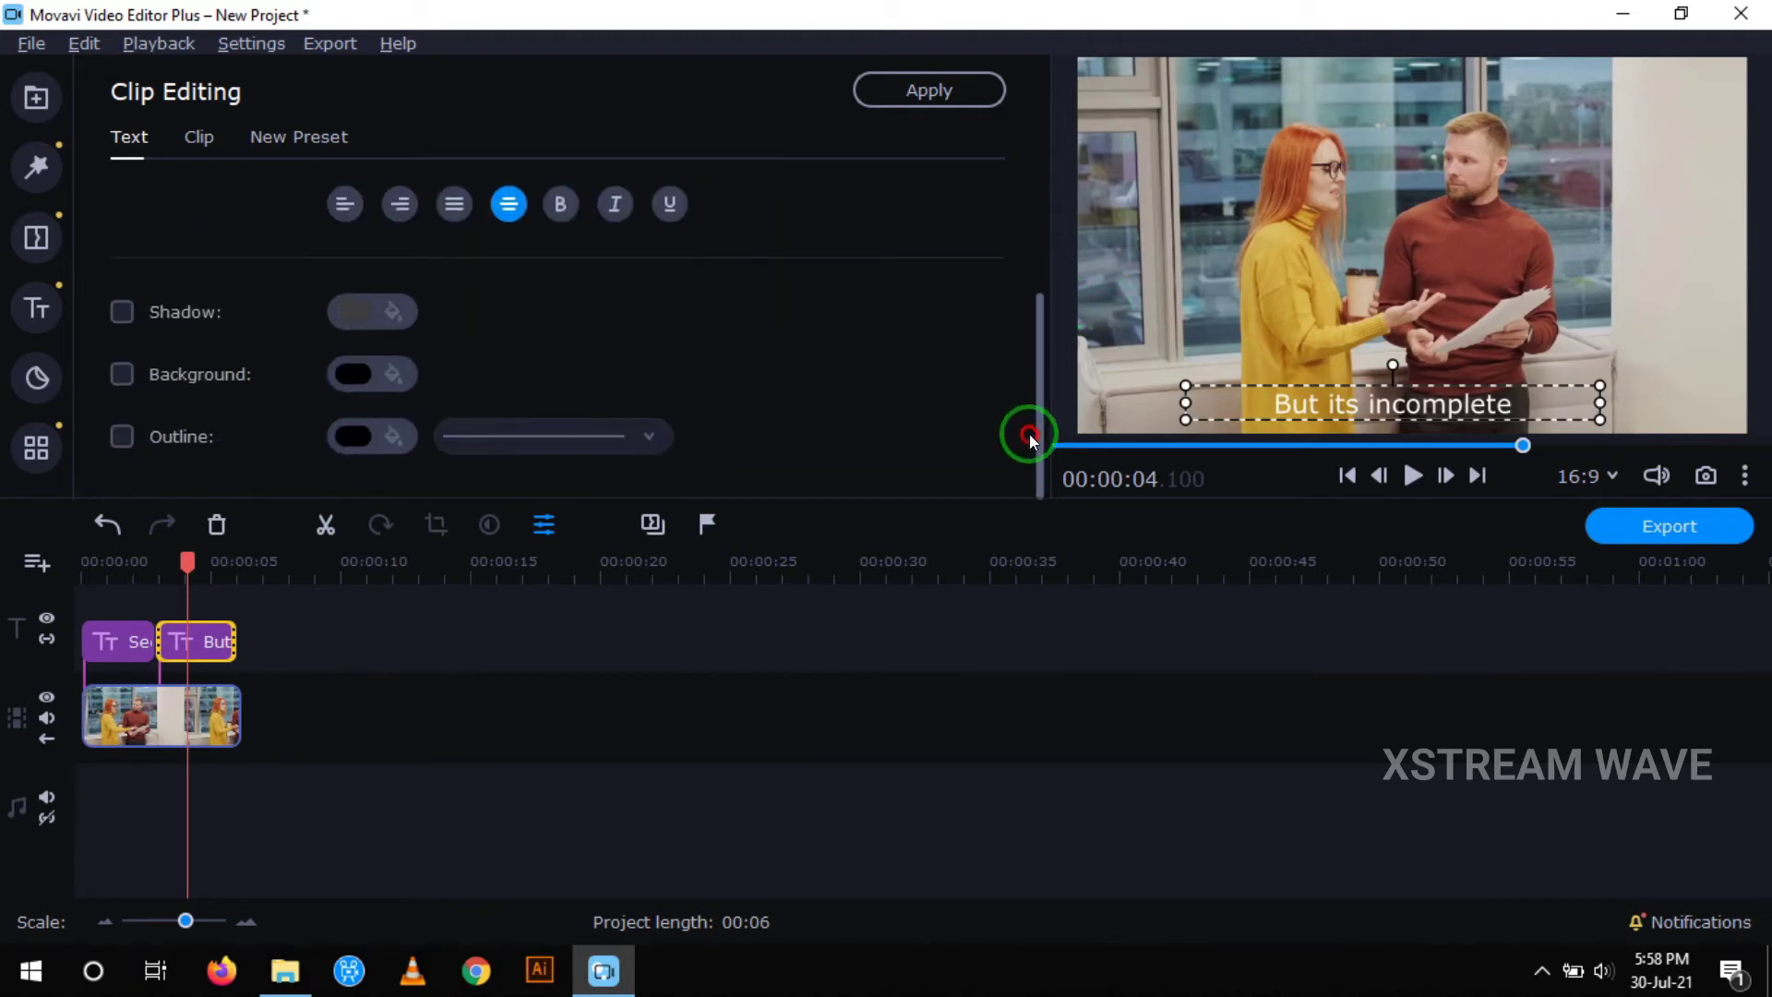
{"action": "left_click", "coordinate": [671, 667]}
Step: Return the playhead to the start and play the clip to preview both subtitles
{"action": "left_click", "coordinate": [98, 568]}
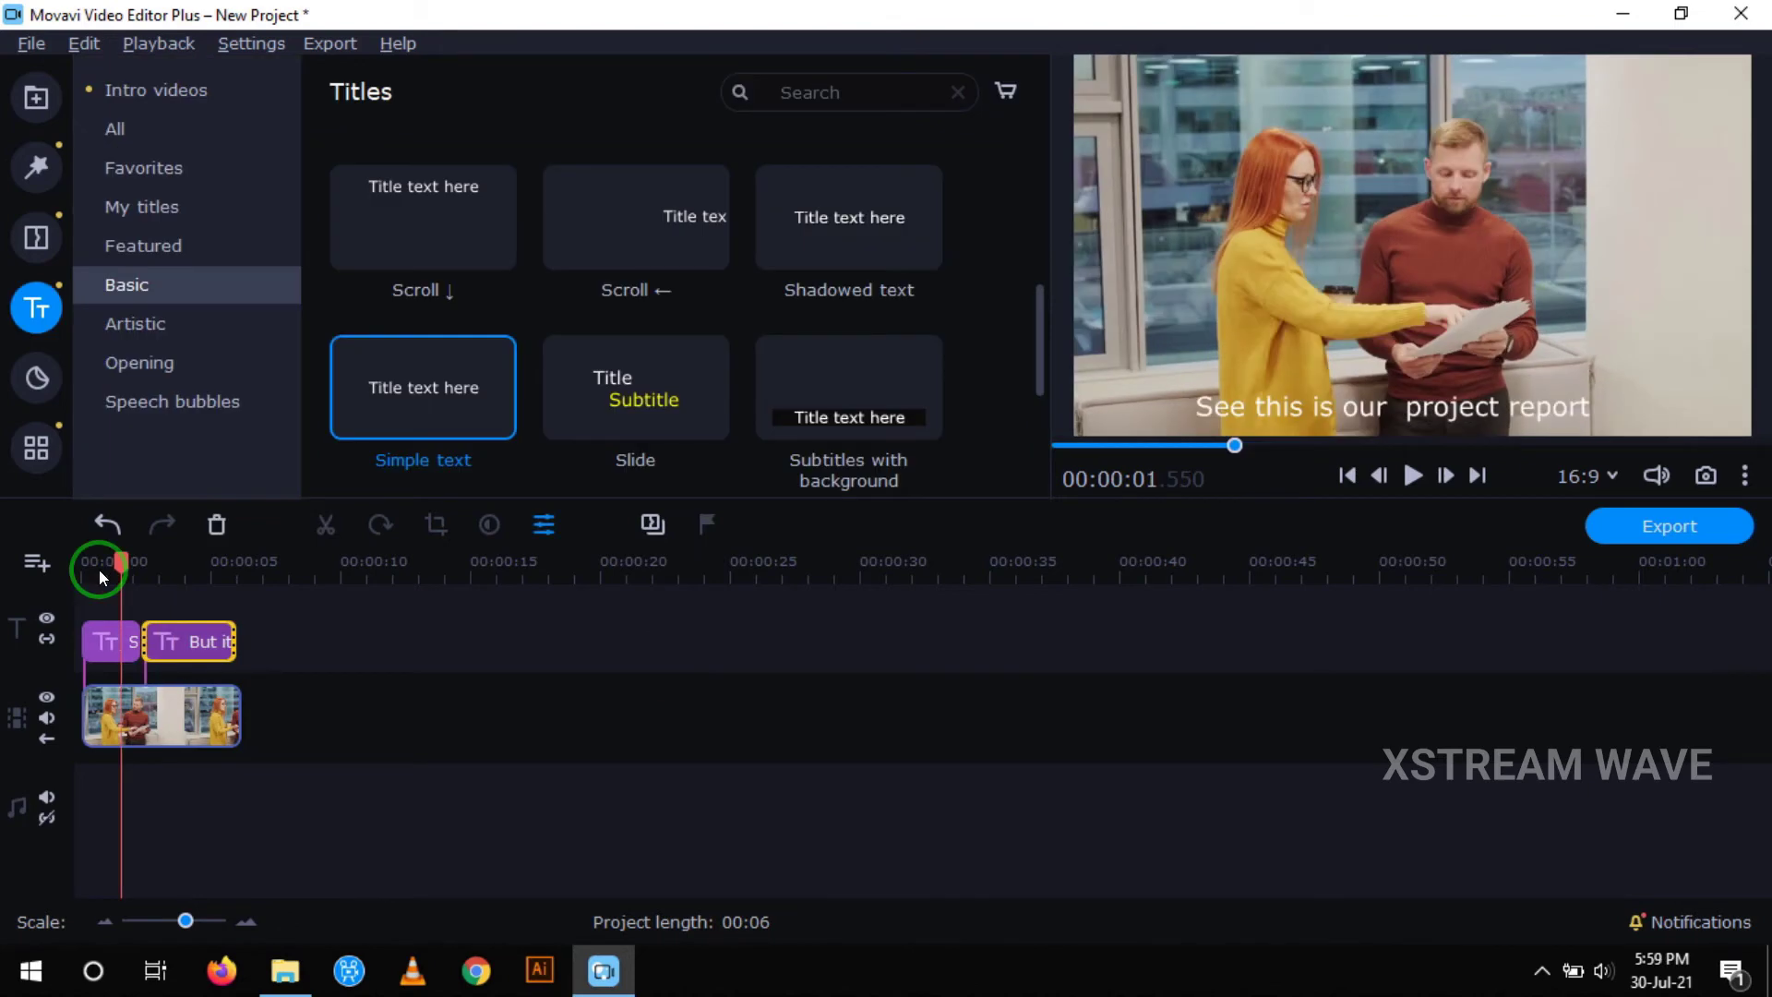
{"action": "left_click", "coordinate": [81, 569]}
{"action": "left_click", "coordinate": [161, 807]}
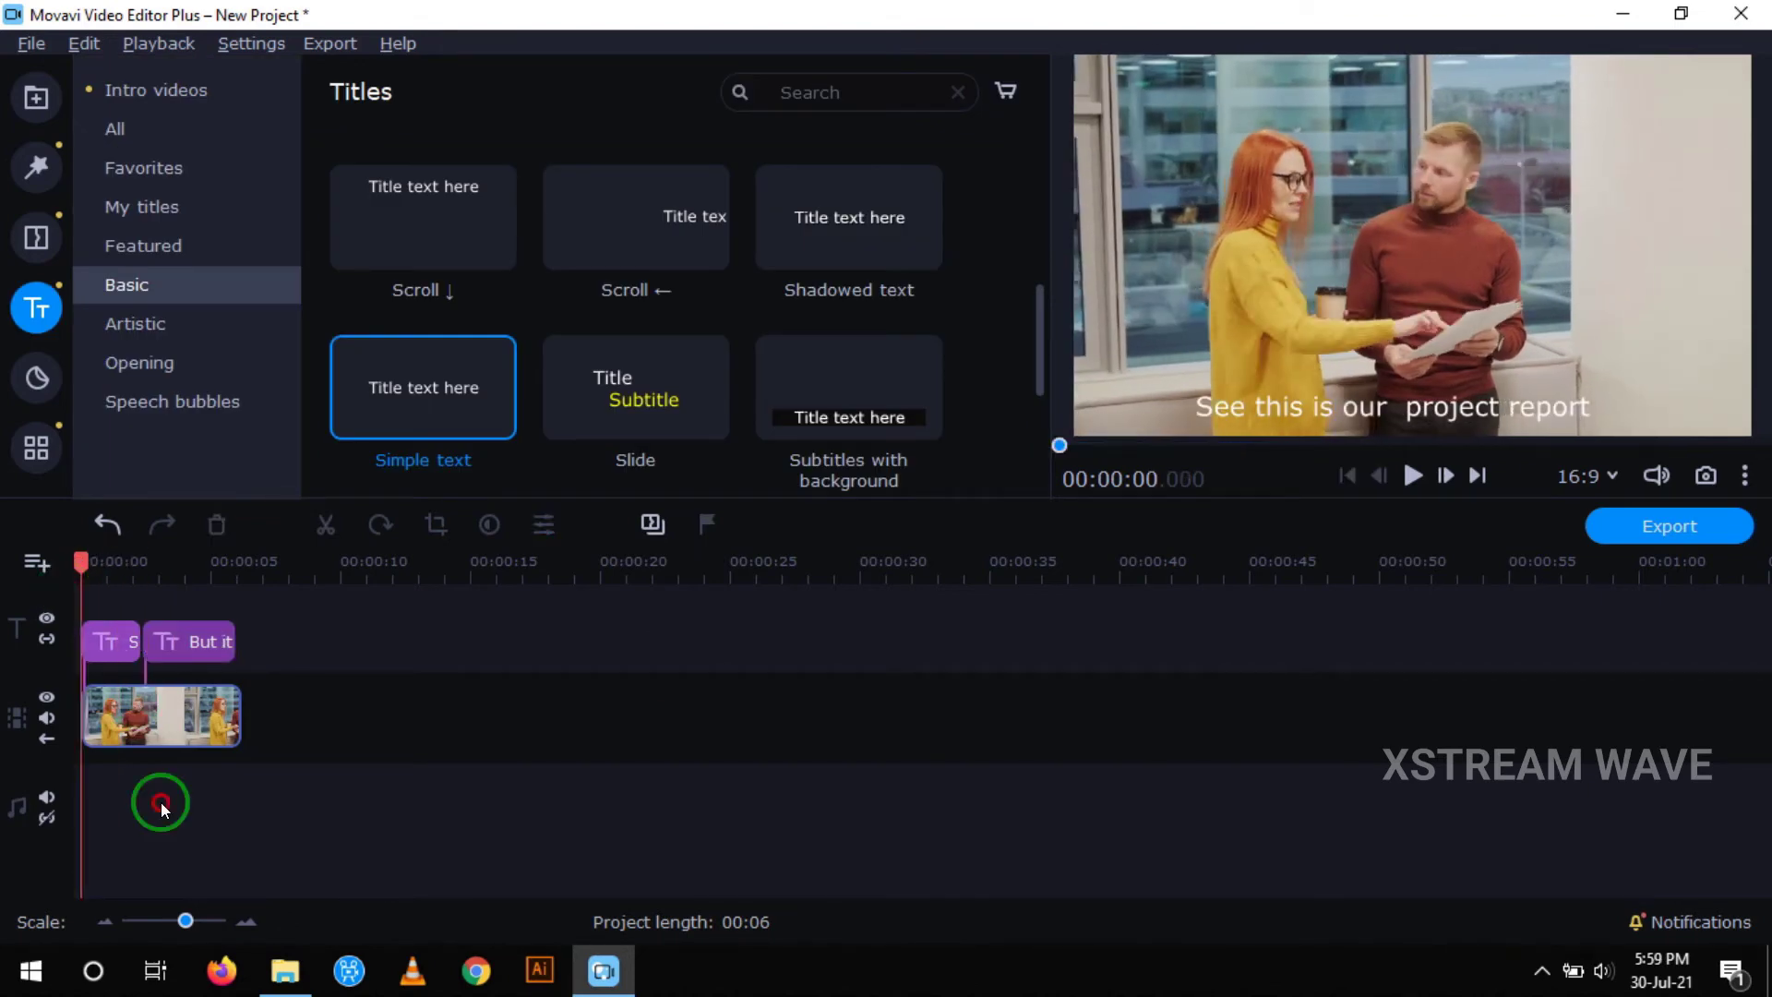
{"action": "left_click", "coordinate": [1413, 475]}
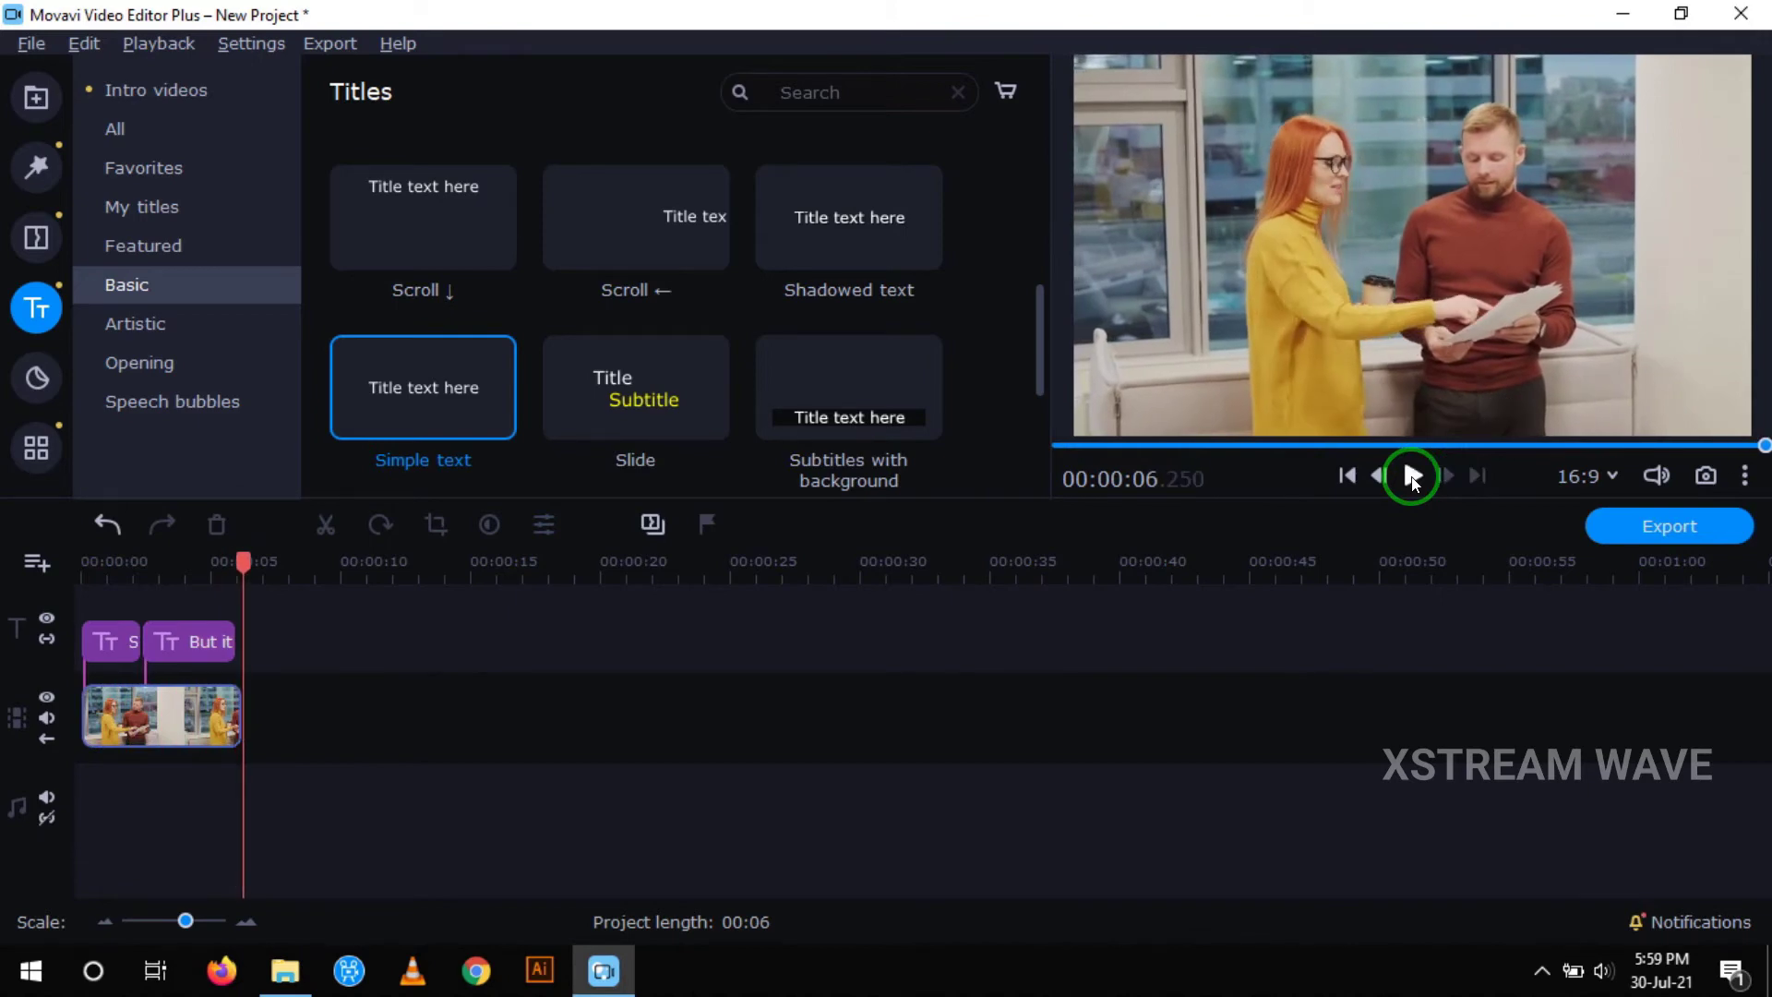
Step: Try extending the second subtitle to the end of the video clip, then shorten it to end at 00:00:04.500
{"action": "left_click", "coordinate": [214, 644]}
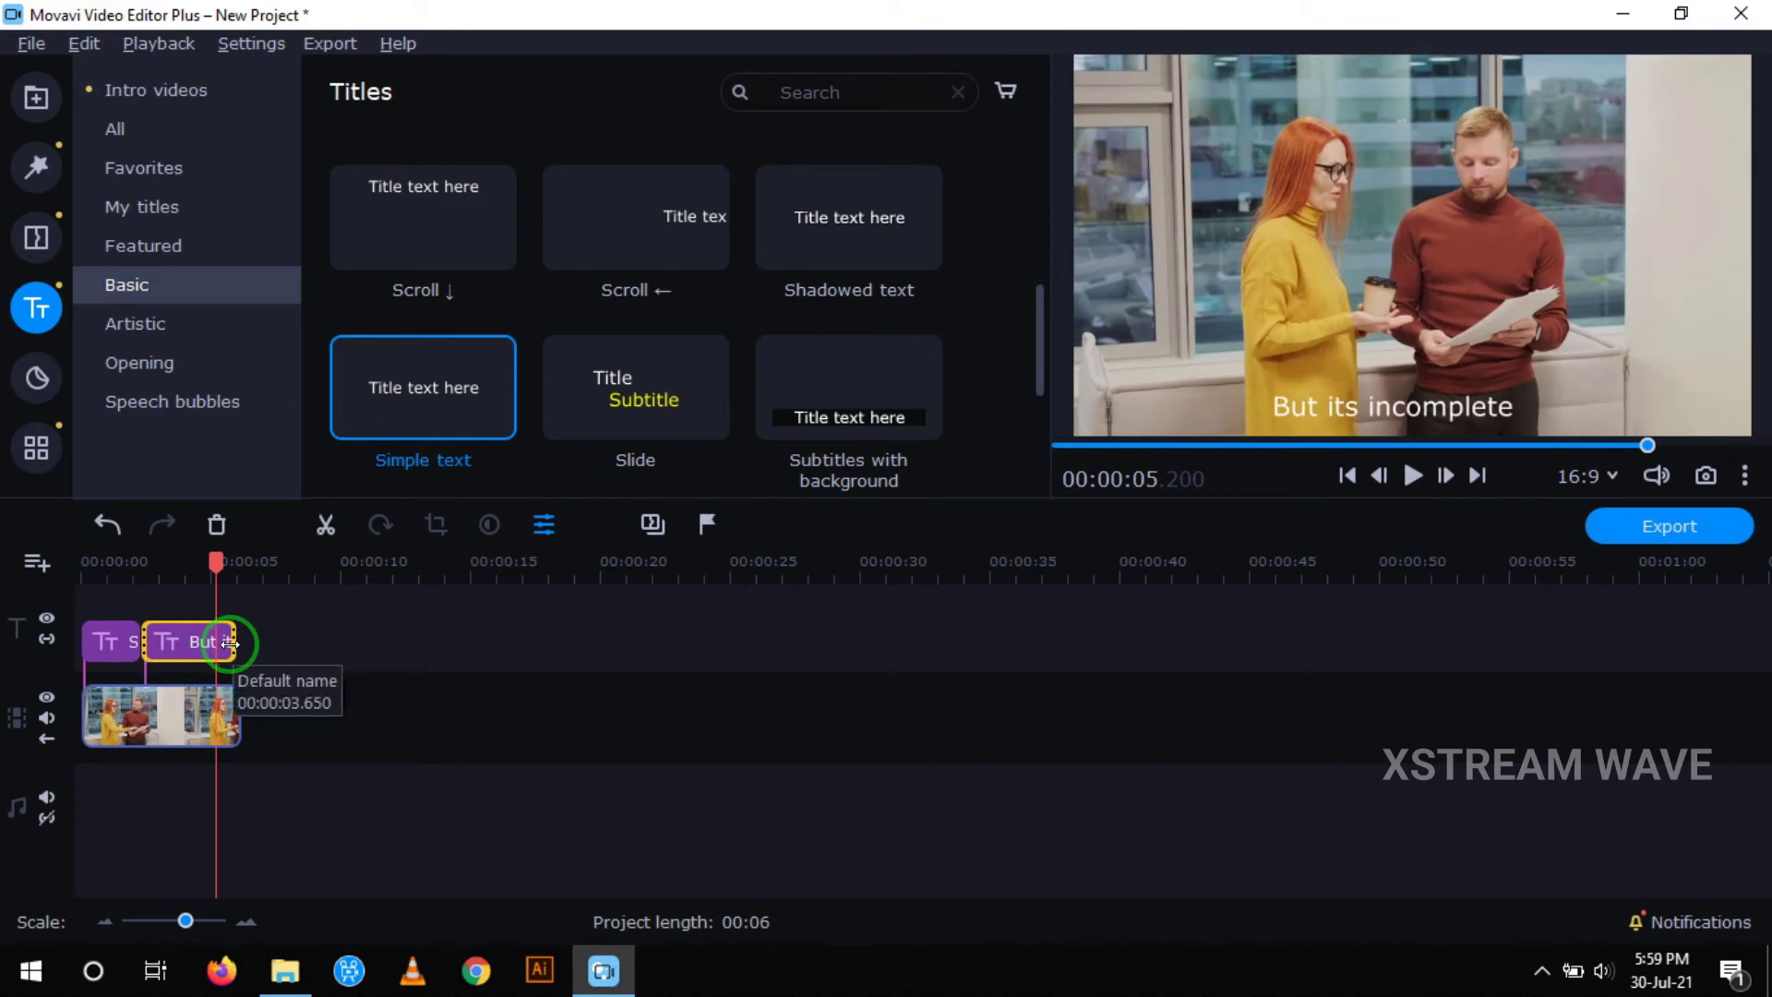
{"action": "left_click_drag", "start_coordinate": [230, 643], "coordinate": [242, 644]}
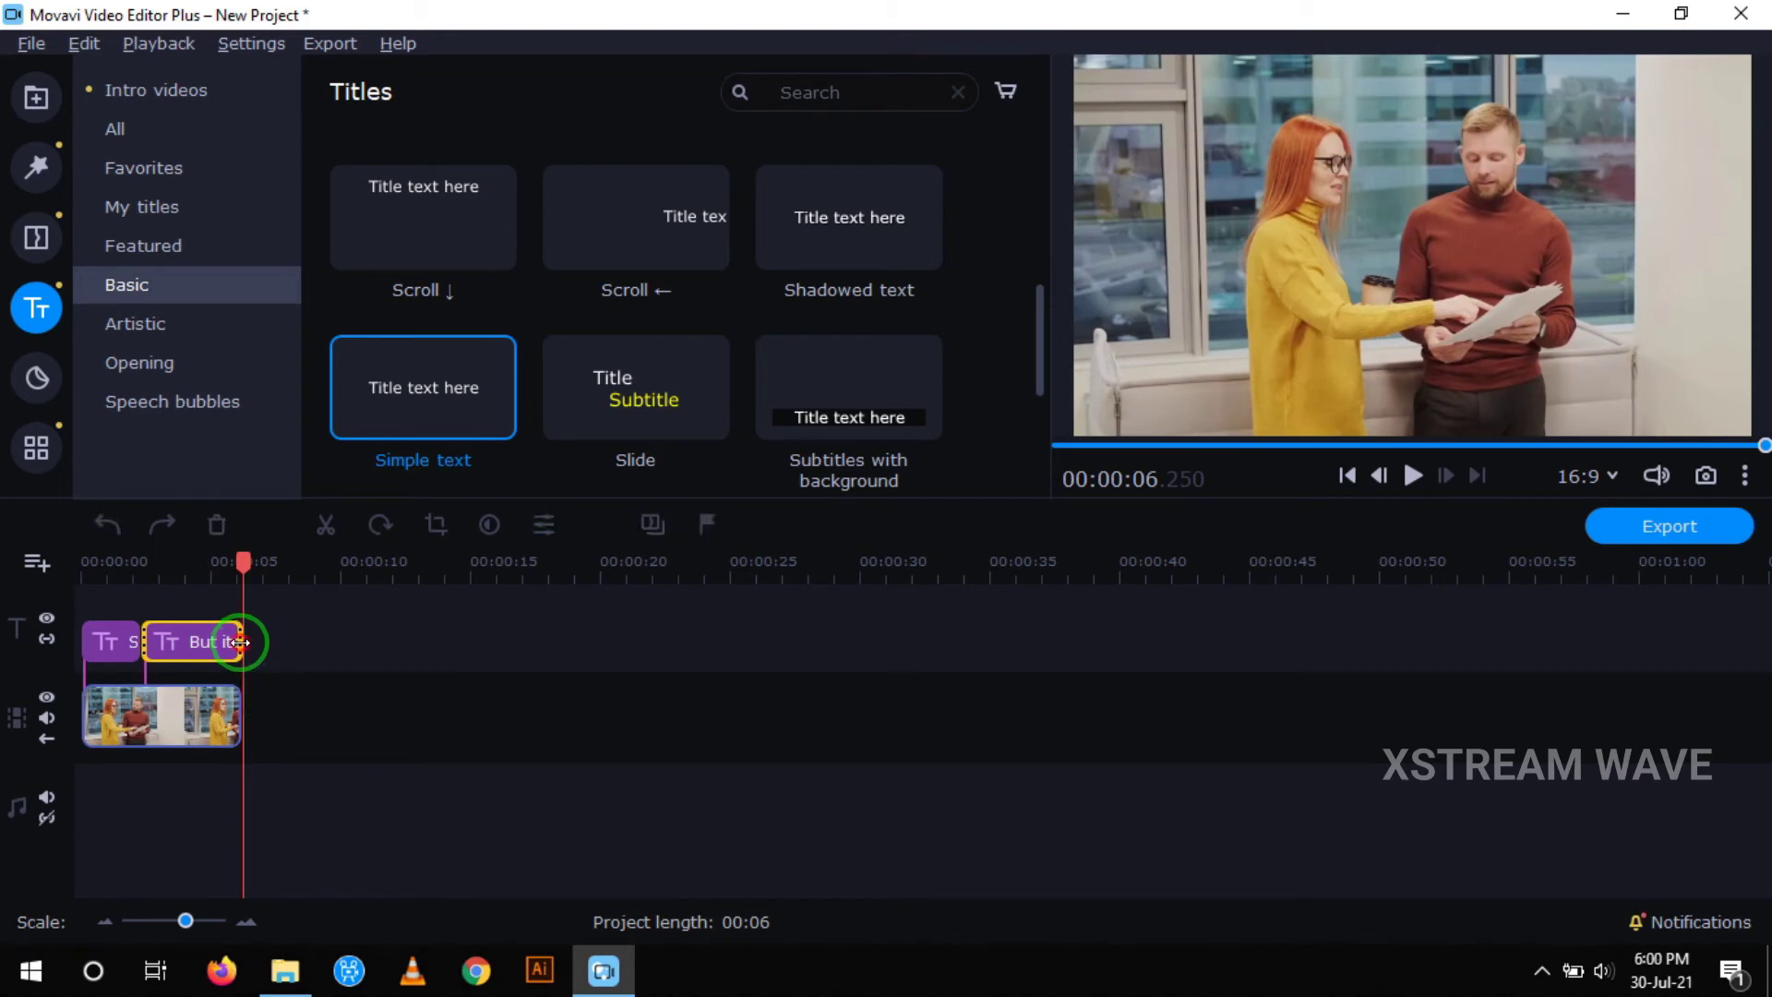
{"action": "left_click_drag", "start_coordinate": [240, 641], "coordinate": [195, 661]}
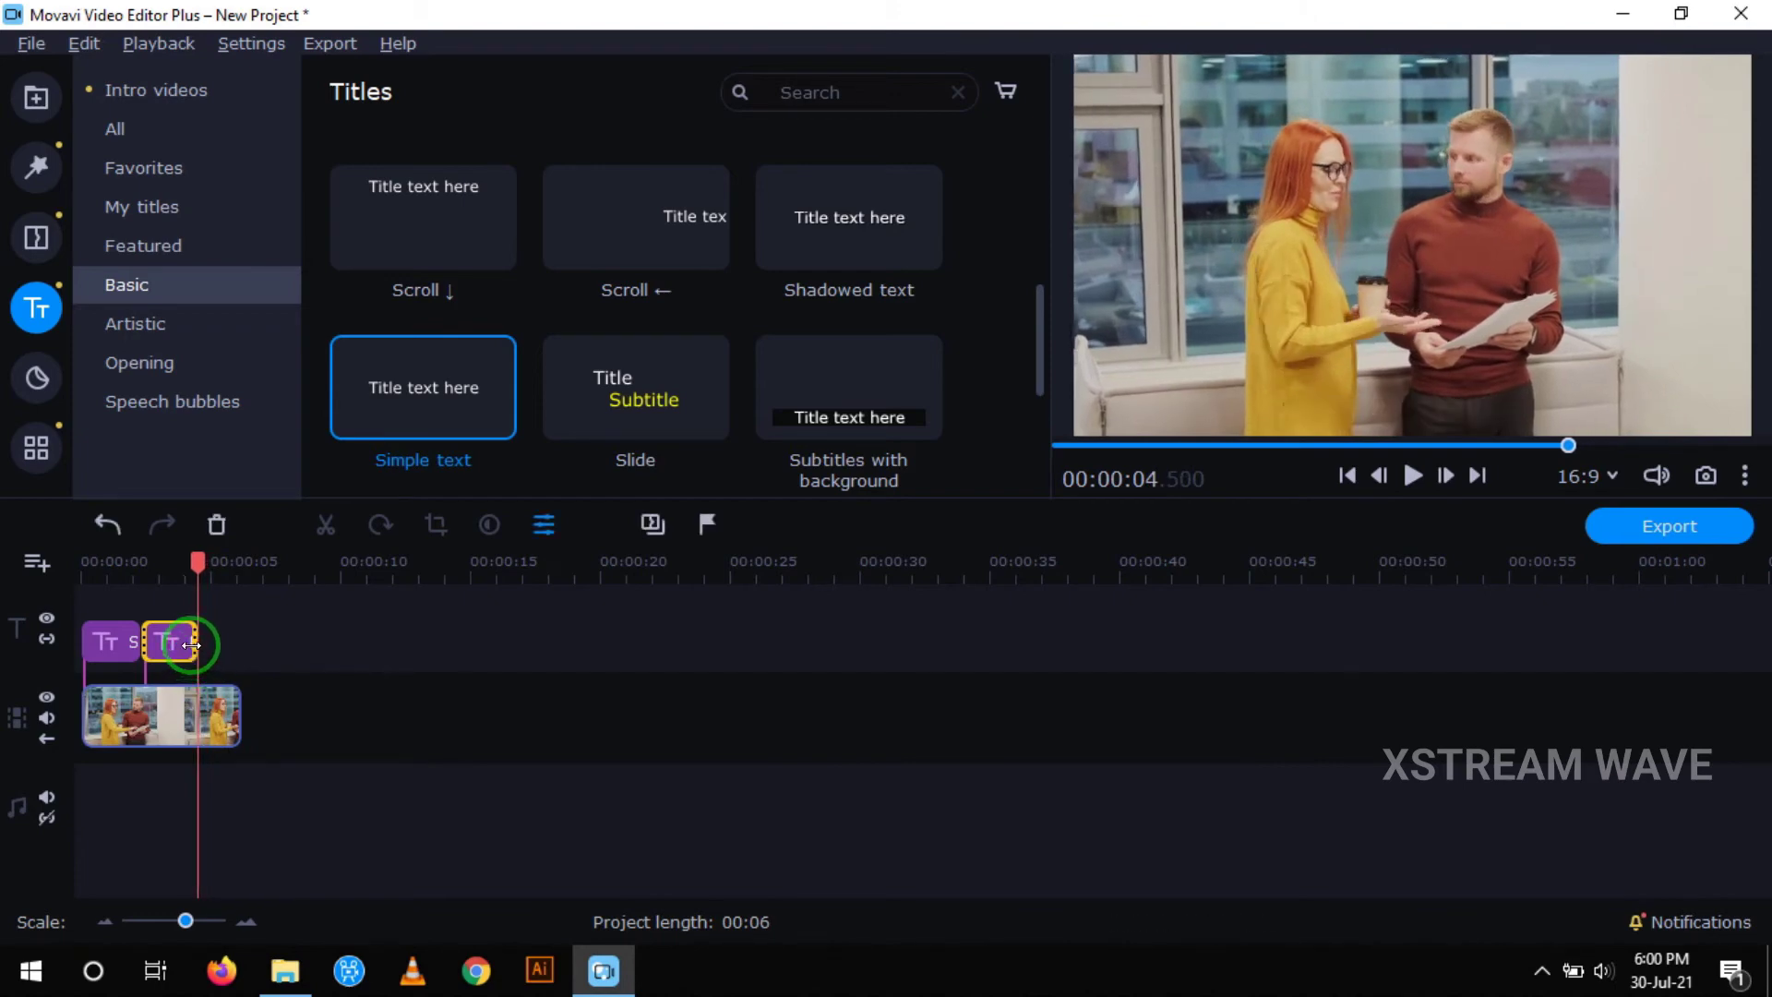
{"action": "left_click", "coordinate": [234, 655]}
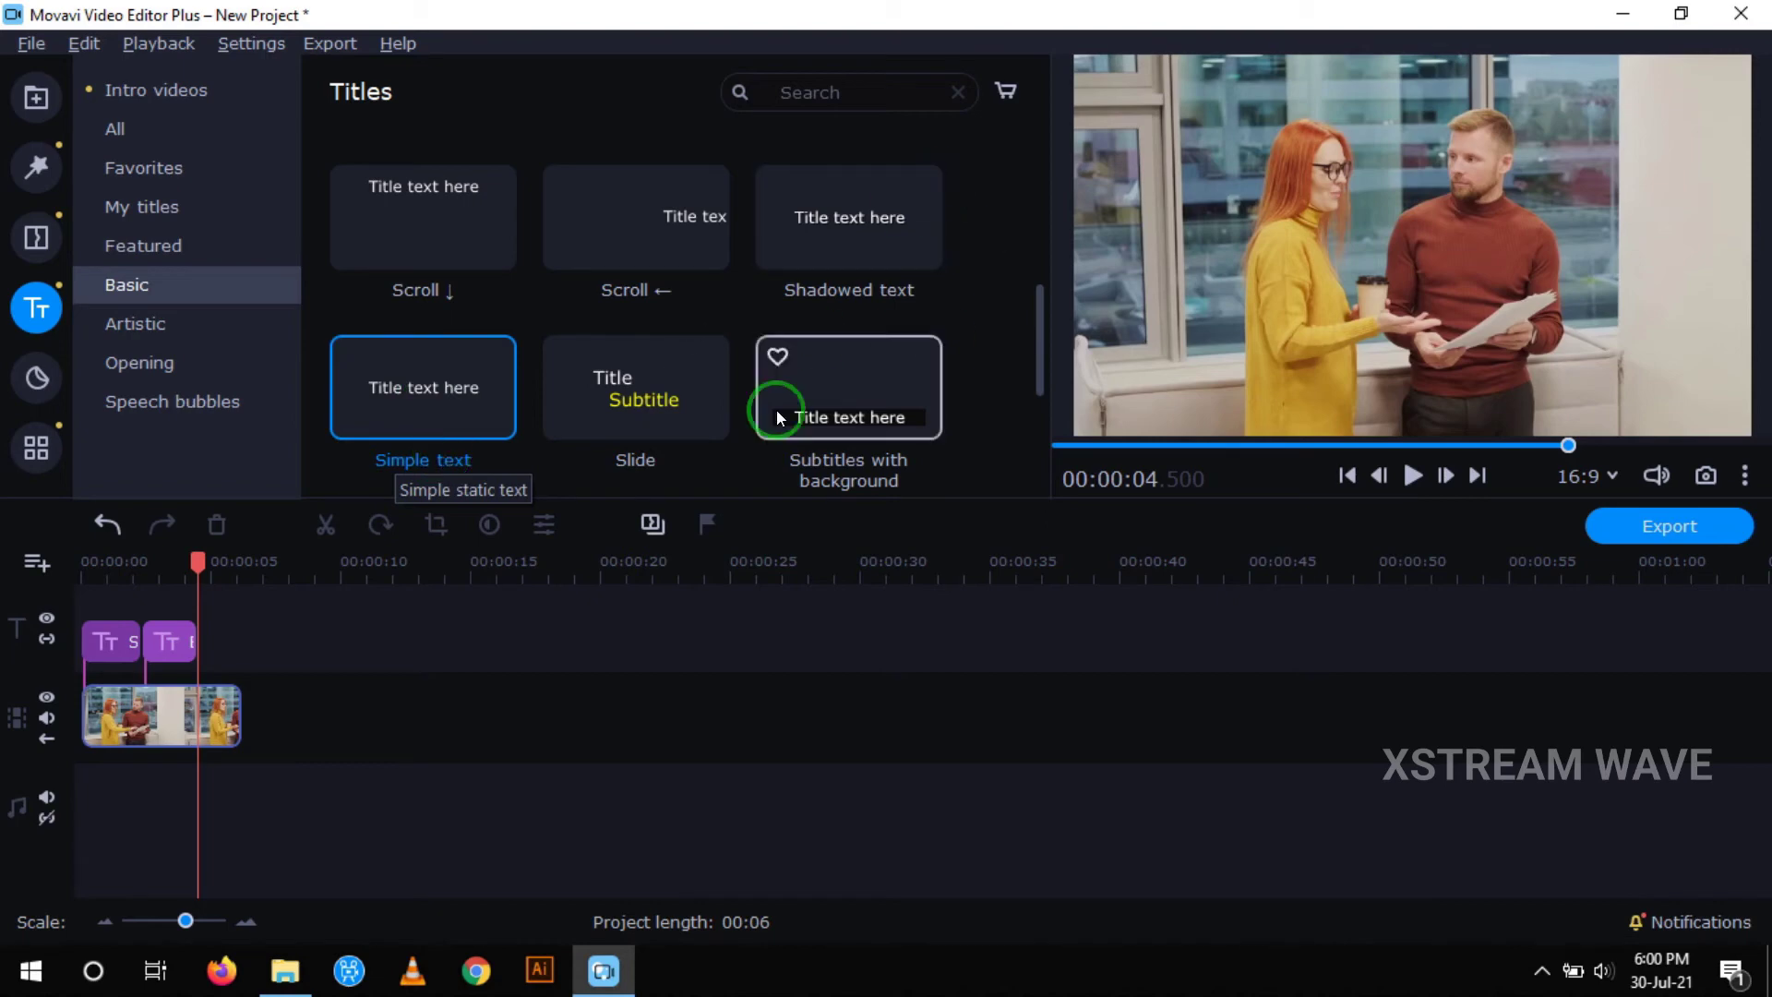
Step: Add a Simple text title directly after the second subtitle and trim it to the end of the video clip
{"action": "left_click", "coordinate": [401, 405]}
{"action": "left_click_drag", "start_coordinate": [400, 401], "coordinate": [196, 645]}
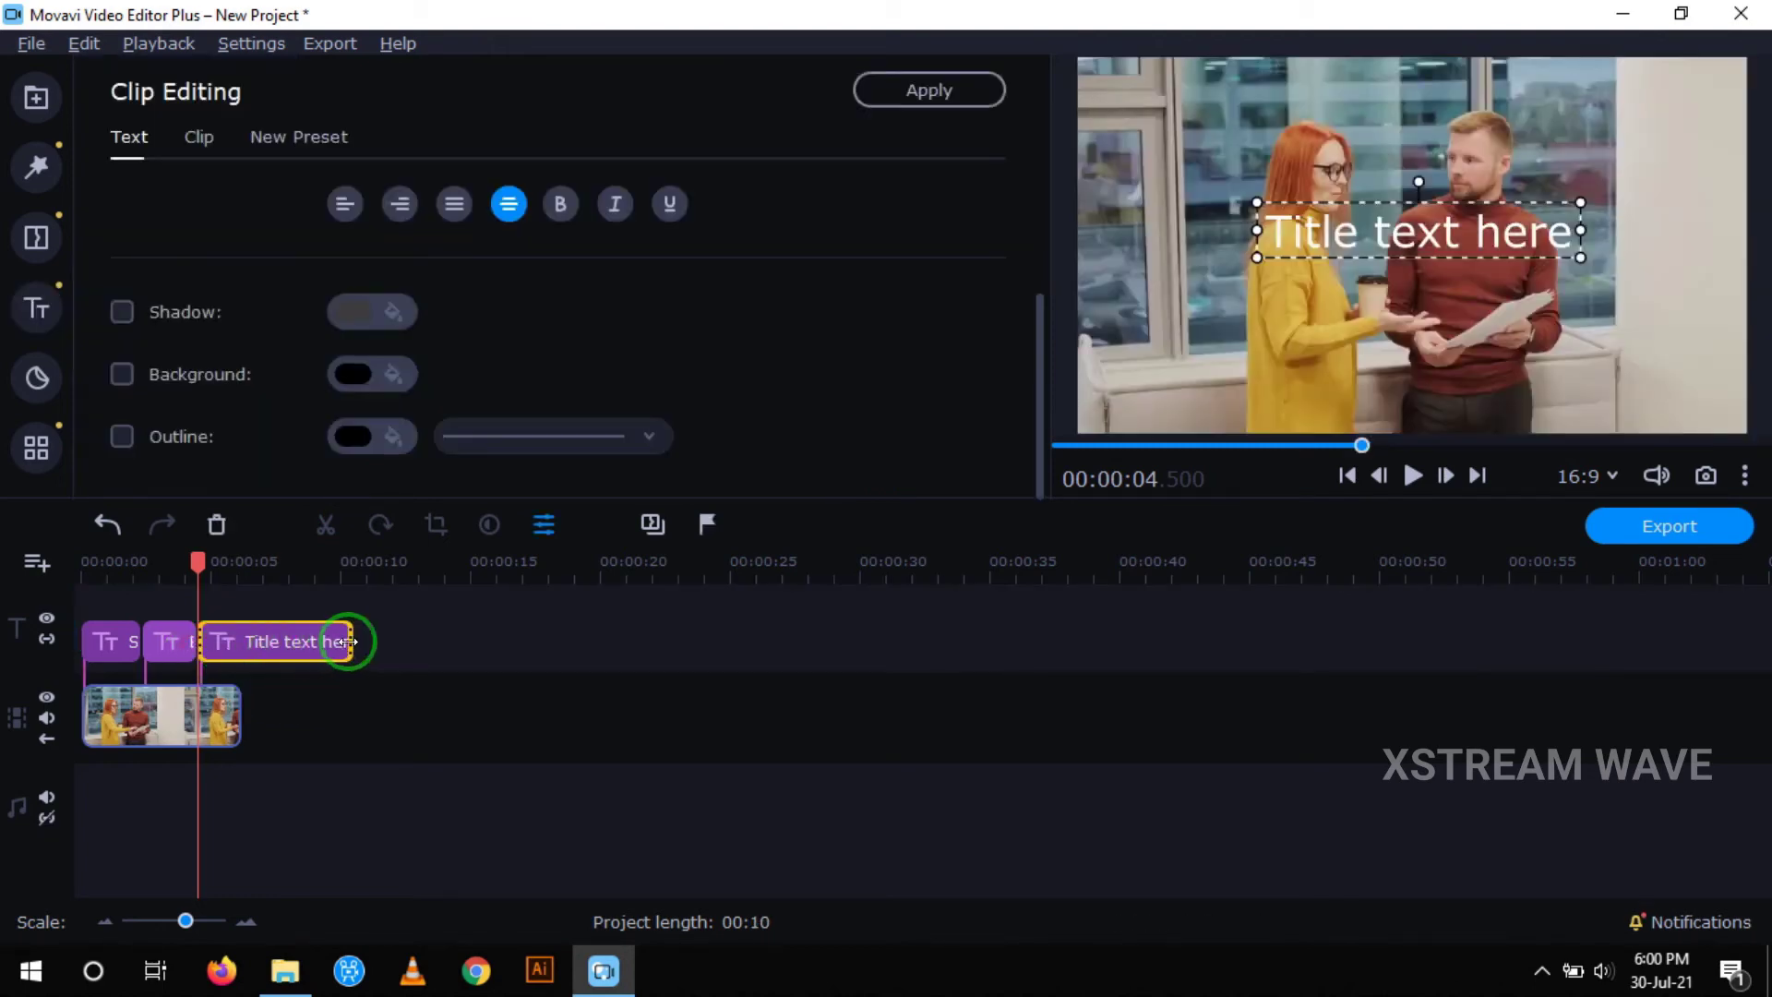
{"action": "left_click_drag", "start_coordinate": [348, 642], "coordinate": [240, 666]}
Step: Open the third title for editing and move its text box down to the bottom centre of the frame
{"action": "left_click", "coordinate": [221, 644]}
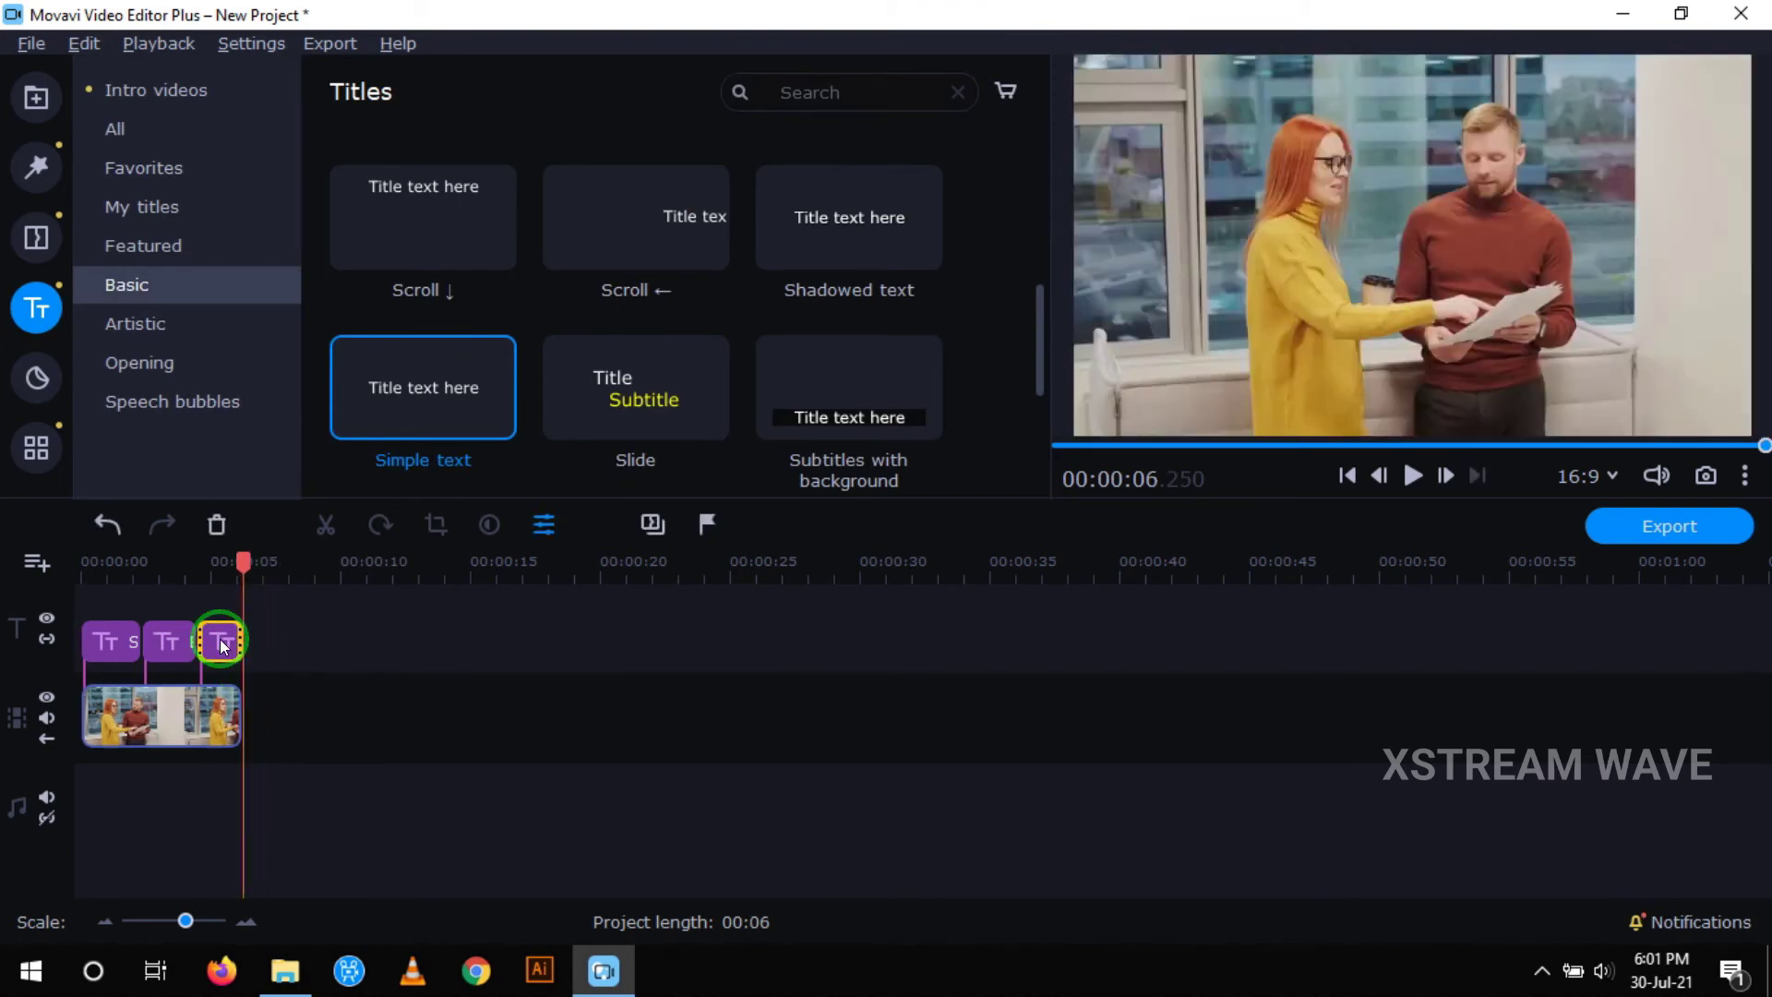
{"action": "left_click", "coordinate": [222, 645]}
{"action": "double_click", "coordinate": [221, 644]}
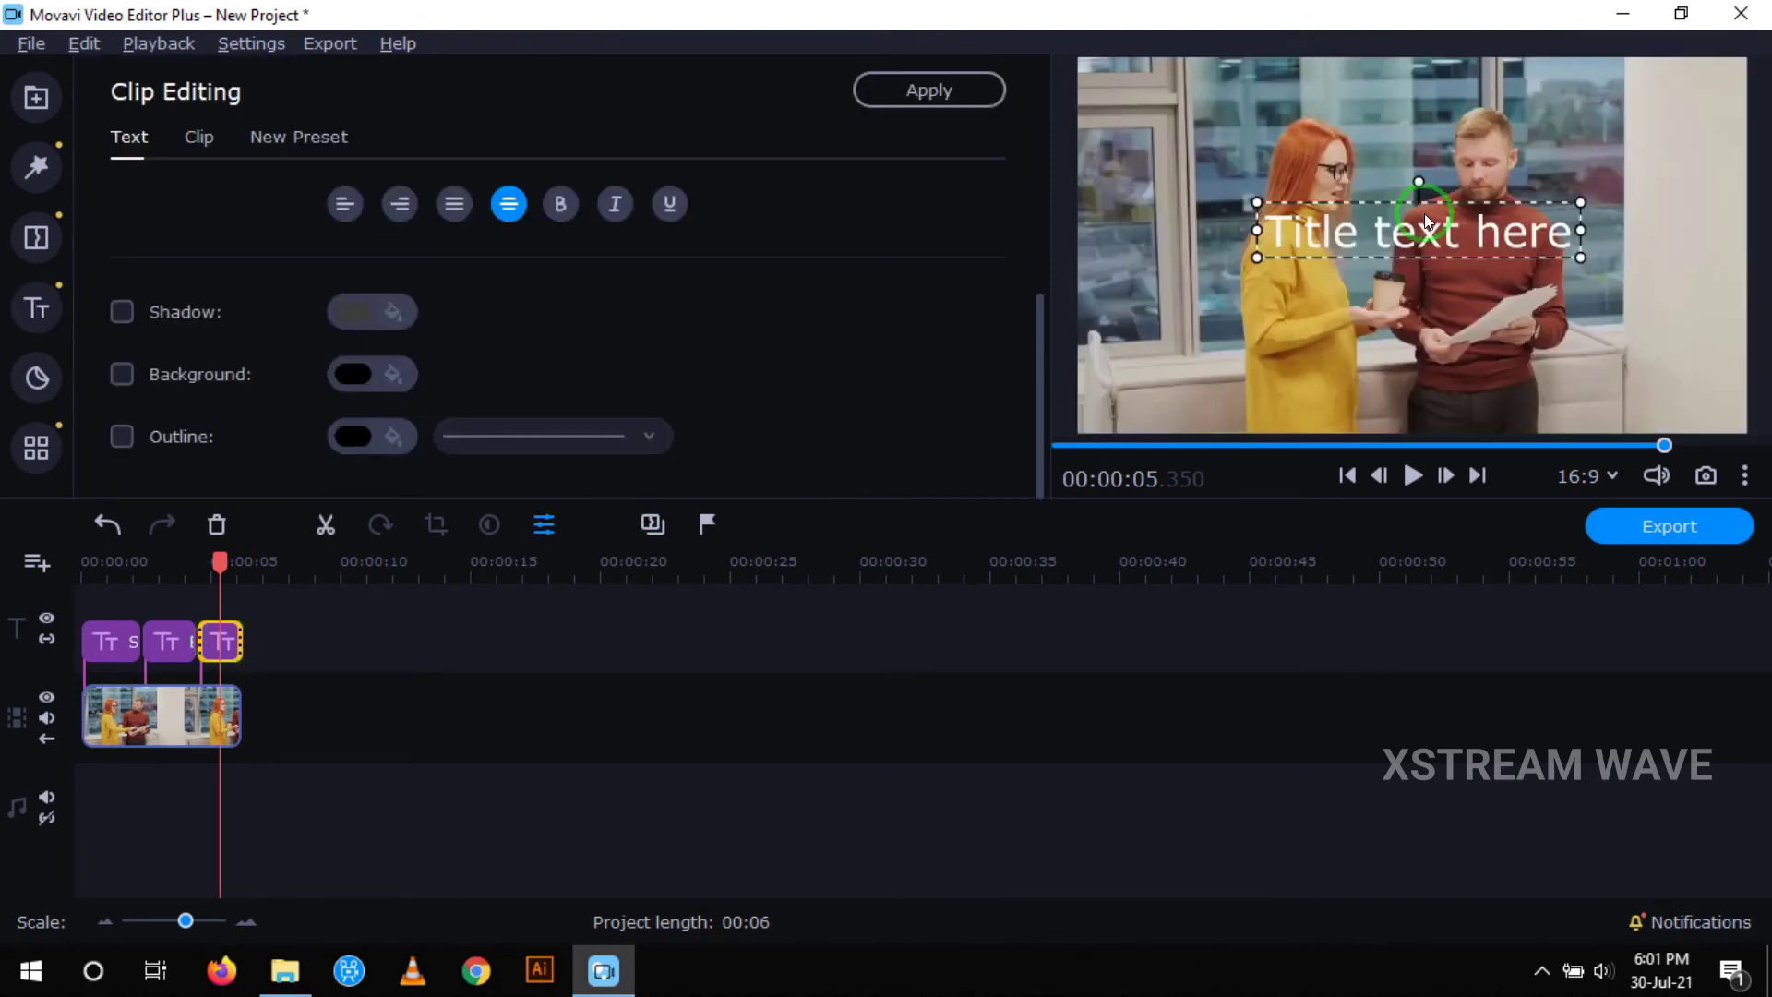
{"action": "left_click_drag", "start_coordinate": [1426, 223], "coordinate": [1423, 396]}
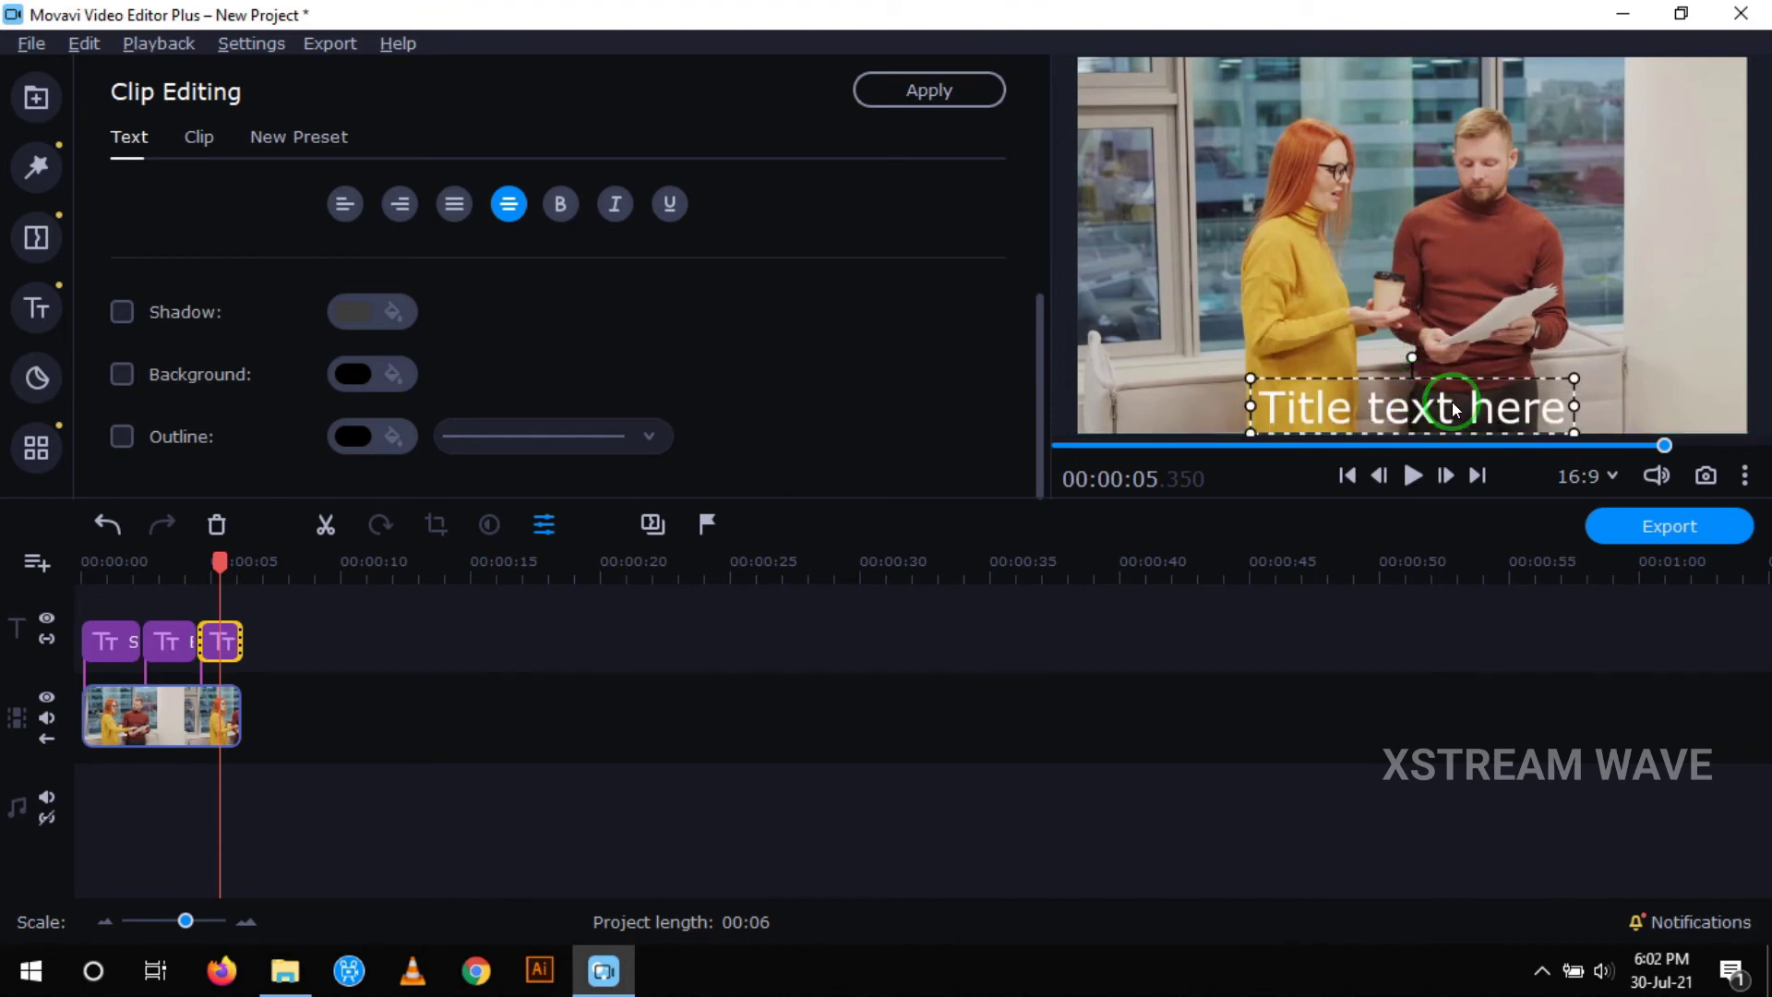
Step: Replace the third title's placeholder text with "I dont know about that"
{"action": "left_click_drag", "start_coordinate": [1038, 384], "coordinate": [1022, 236]}
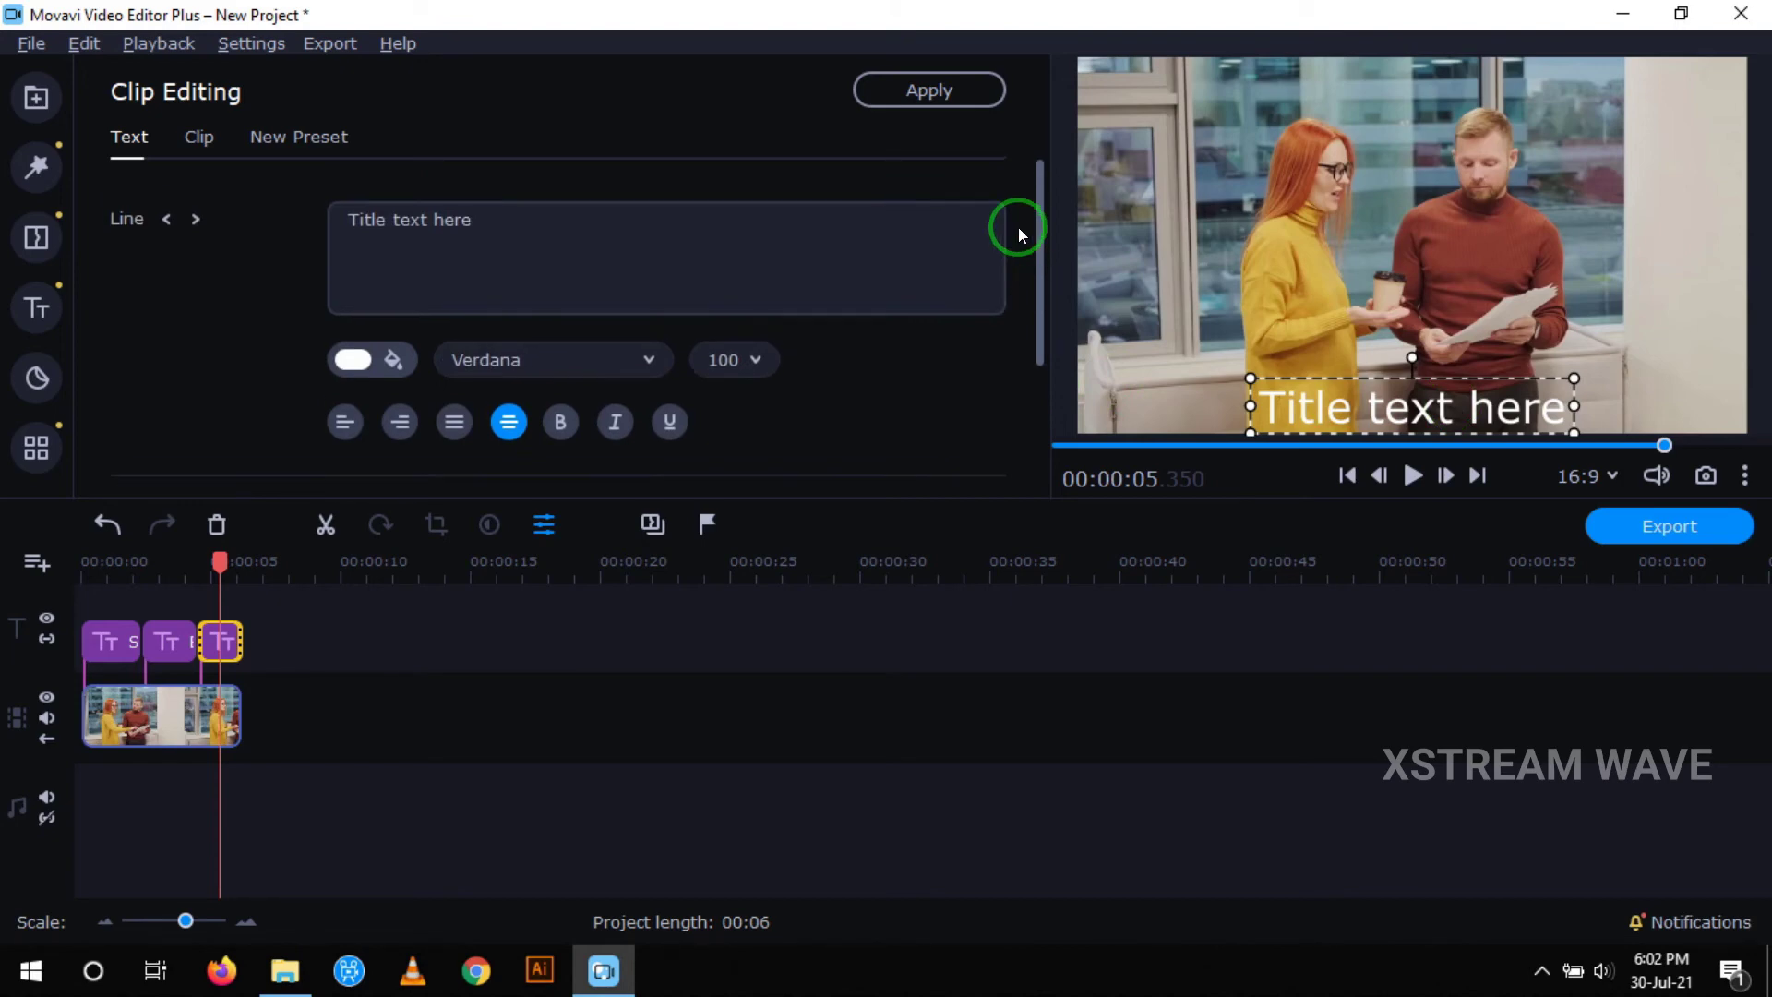
{"action": "left_click_drag", "start_coordinate": [593, 225], "coordinate": [348, 222]}
{"action": "left_click", "coordinate": [273, 246]}
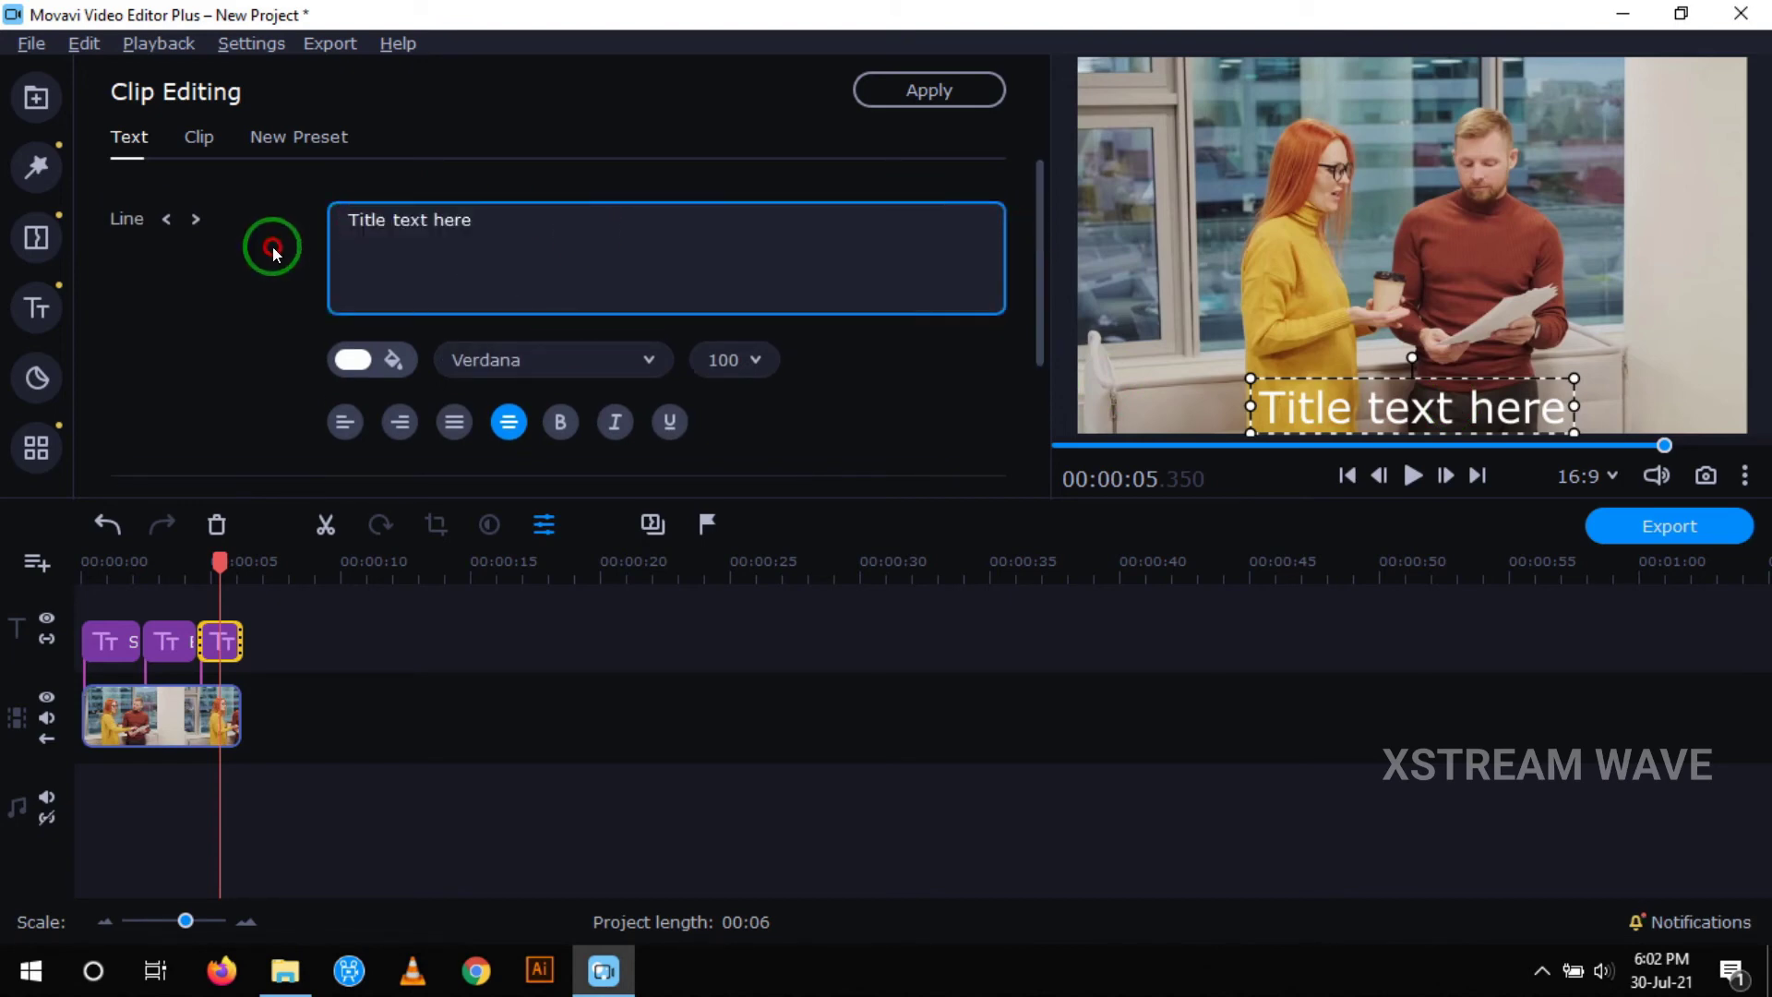
{"action": "left_click", "coordinate": [505, 249]}
{"action": "key", "text": "BackSpace"}
{"action": "key", "text": "BackSpace"}
{"action": "key", "text": "BackSpace"}
{"action": "key", "text": "BackSpace"}
{"action": "key", "text": "BackSpace"}
{"action": "key", "text": "BackSpace"}
{"action": "key", "text": "BackSpace"}
{"action": "key", "text": "BackSpace"}
{"action": "key", "text": "BackSpace"}
{"action": "key", "text": "BackSpace"}
{"action": "key", "text": "BackSpace"}
{"action": "key", "text": "BackSpace"}
{"action": "key", "text": "BackSpace"}
{"action": "key", "text": "BackSpace"}
{"action": "key", "text": "BackSpace"}
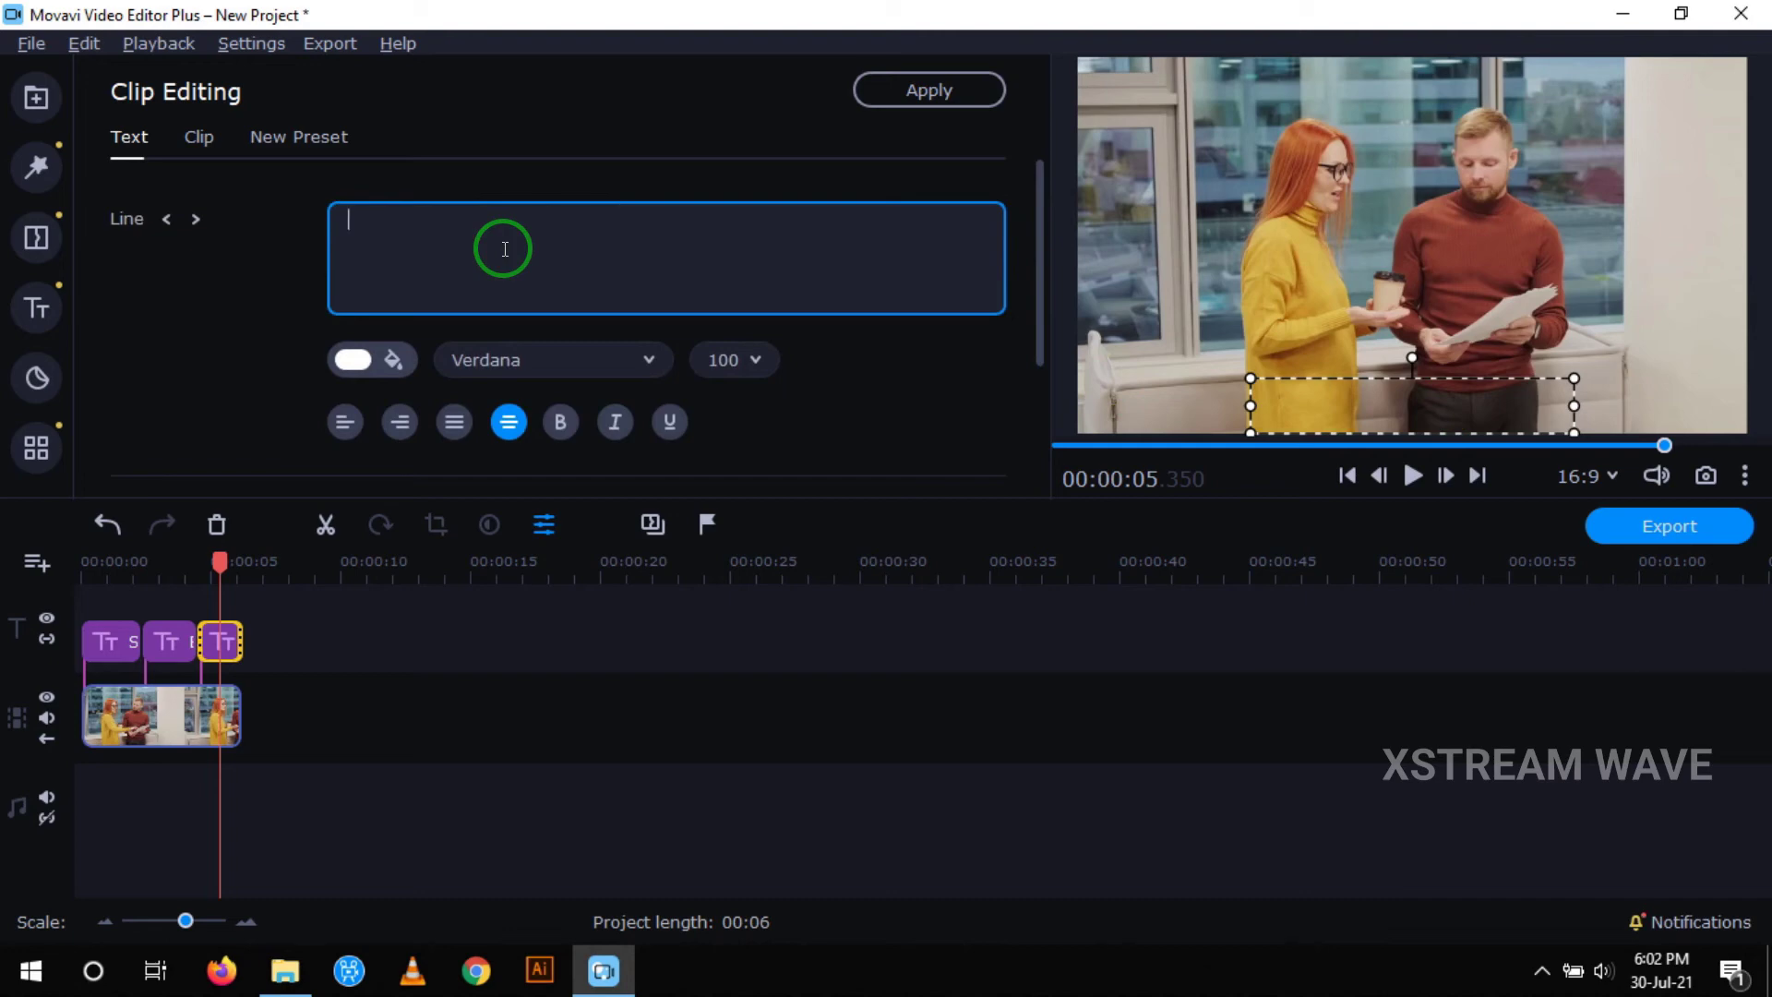
{"action": "type", "text": "I dont know about that"}
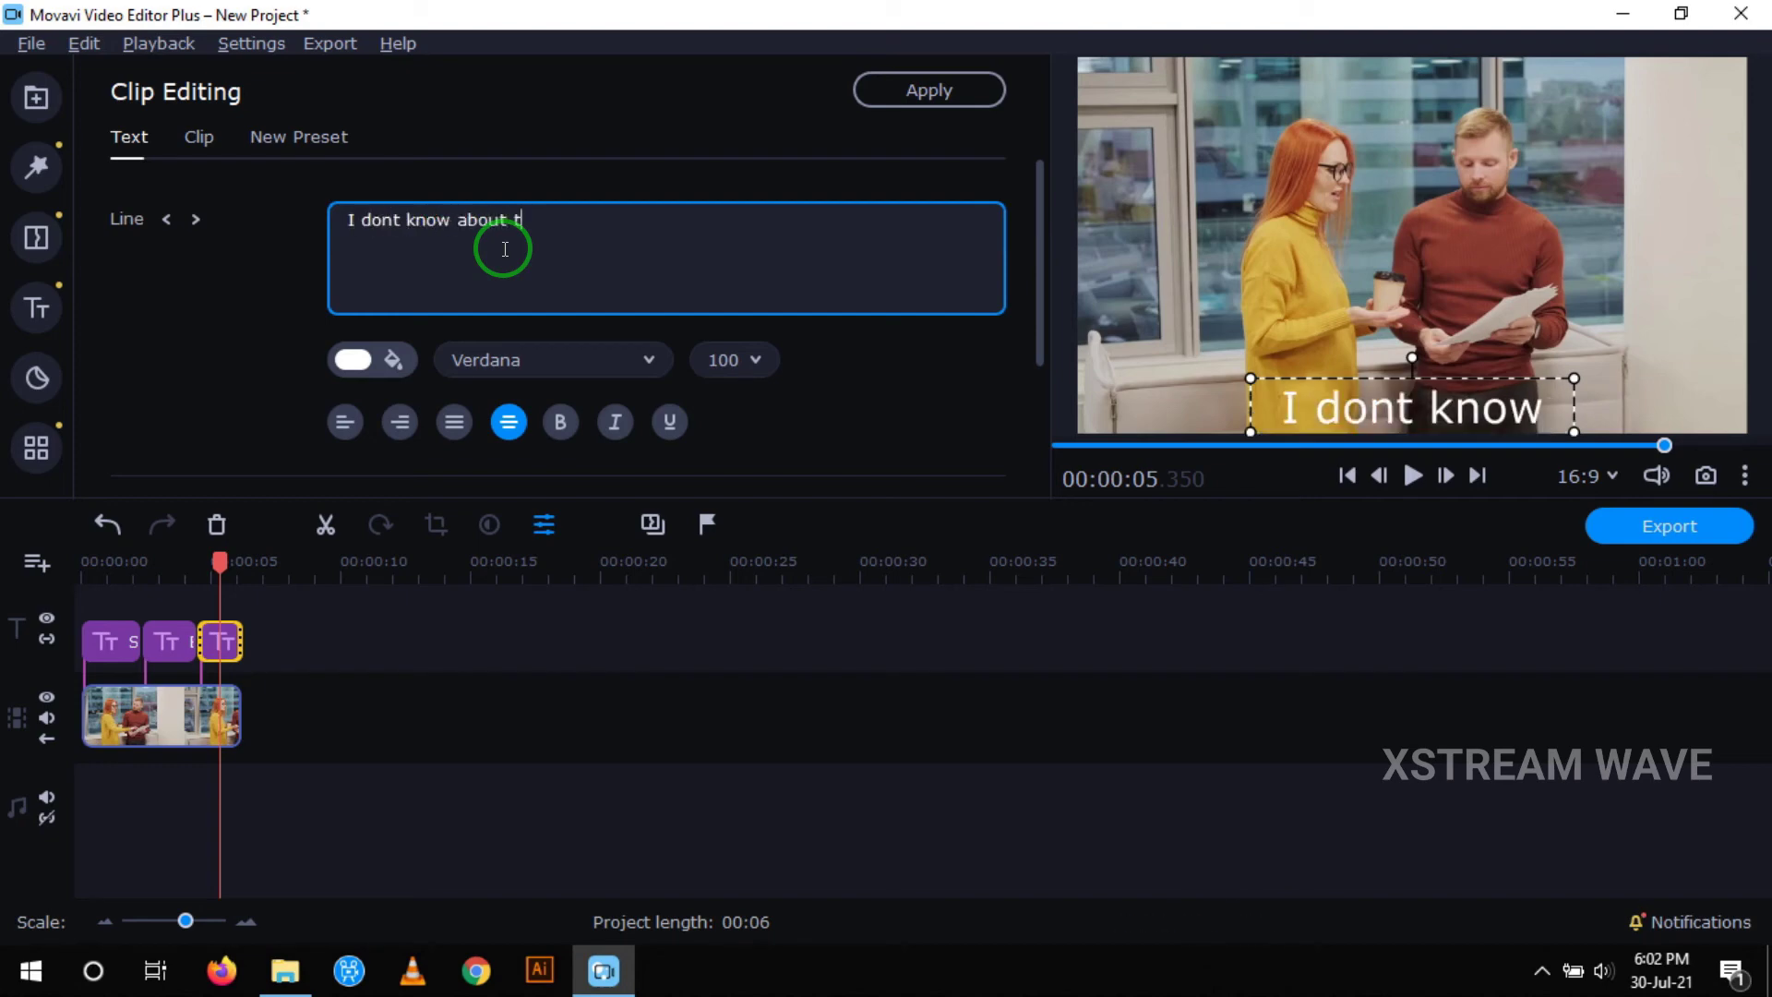
Step: Set the third subtitle's font size to 60 and deselect the title
{"action": "left_click", "coordinate": [751, 363]}
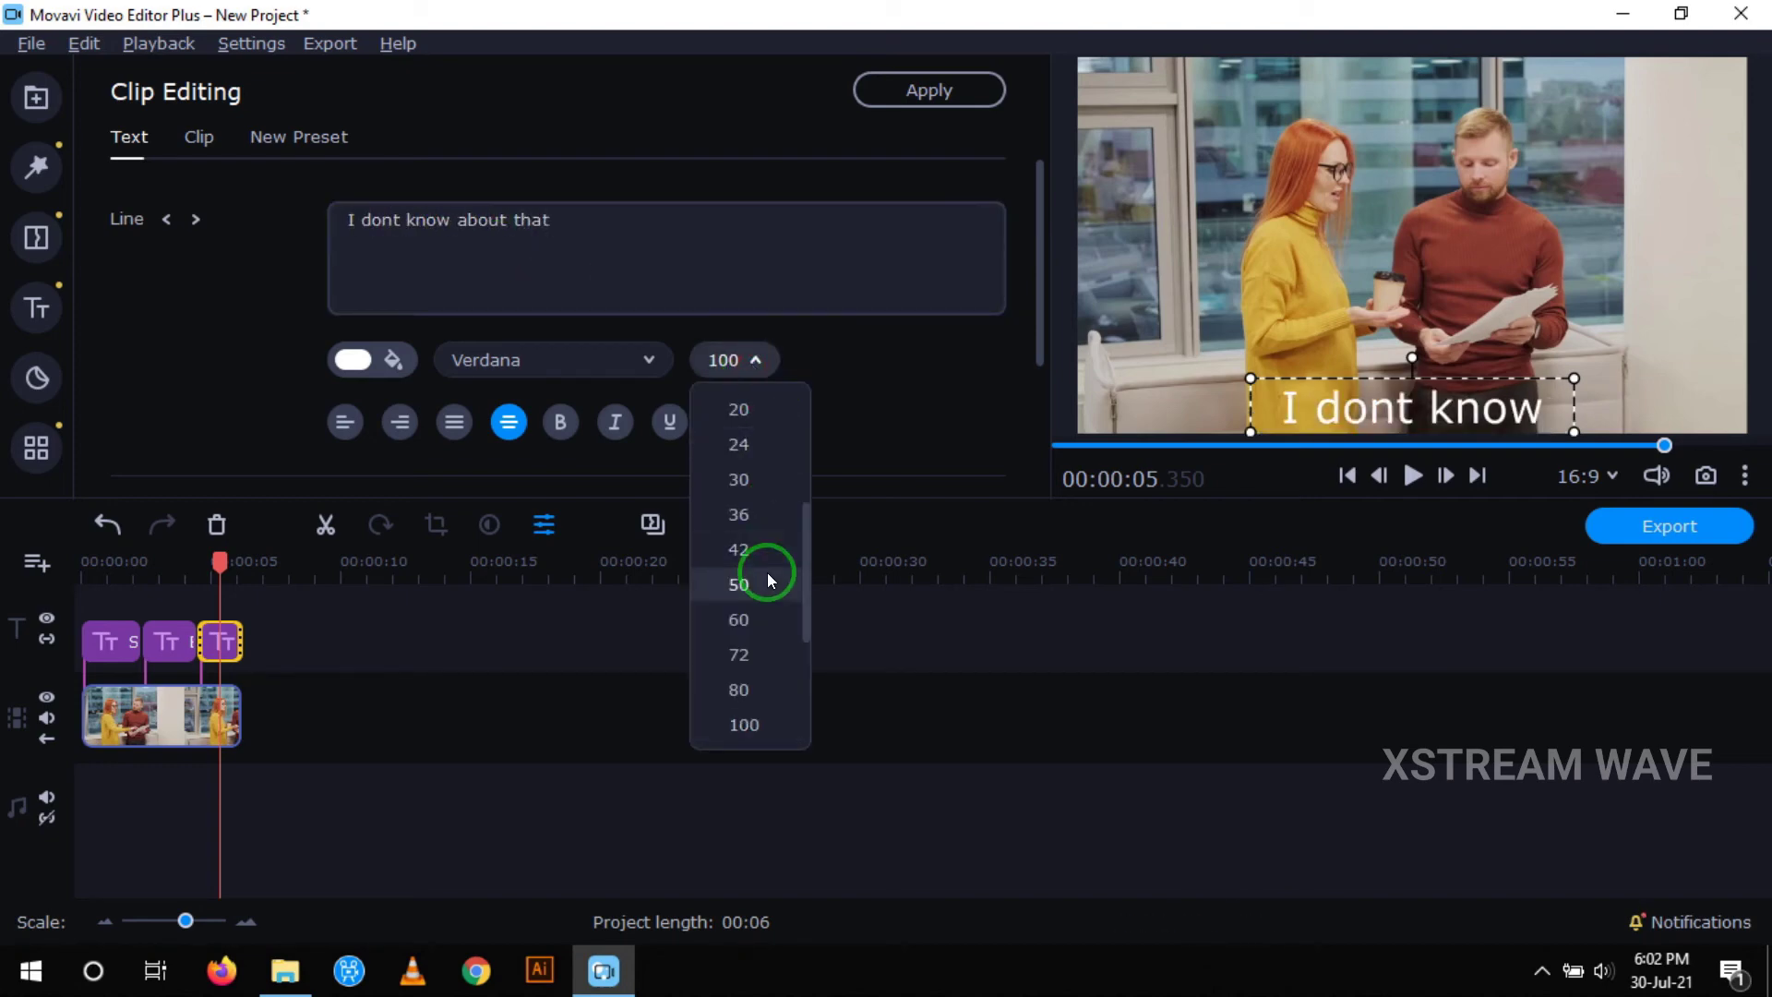
{"action": "left_click", "coordinate": [759, 604]}
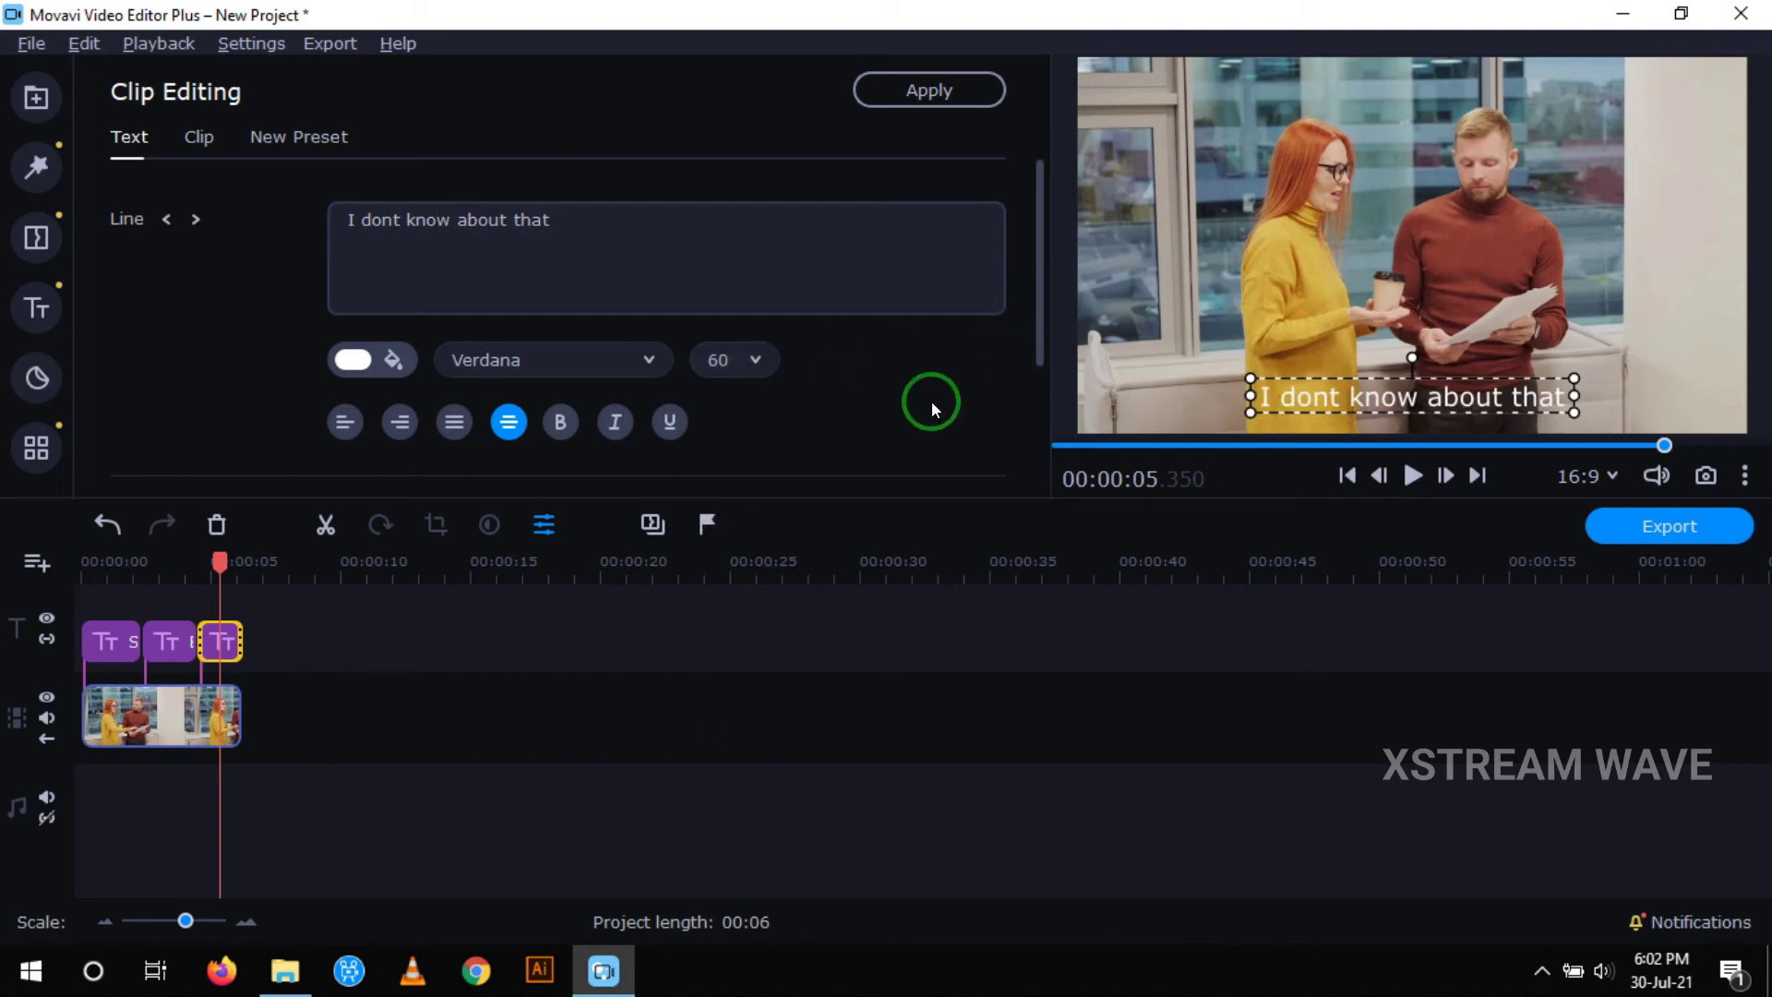
{"action": "left_click", "coordinate": [707, 712]}
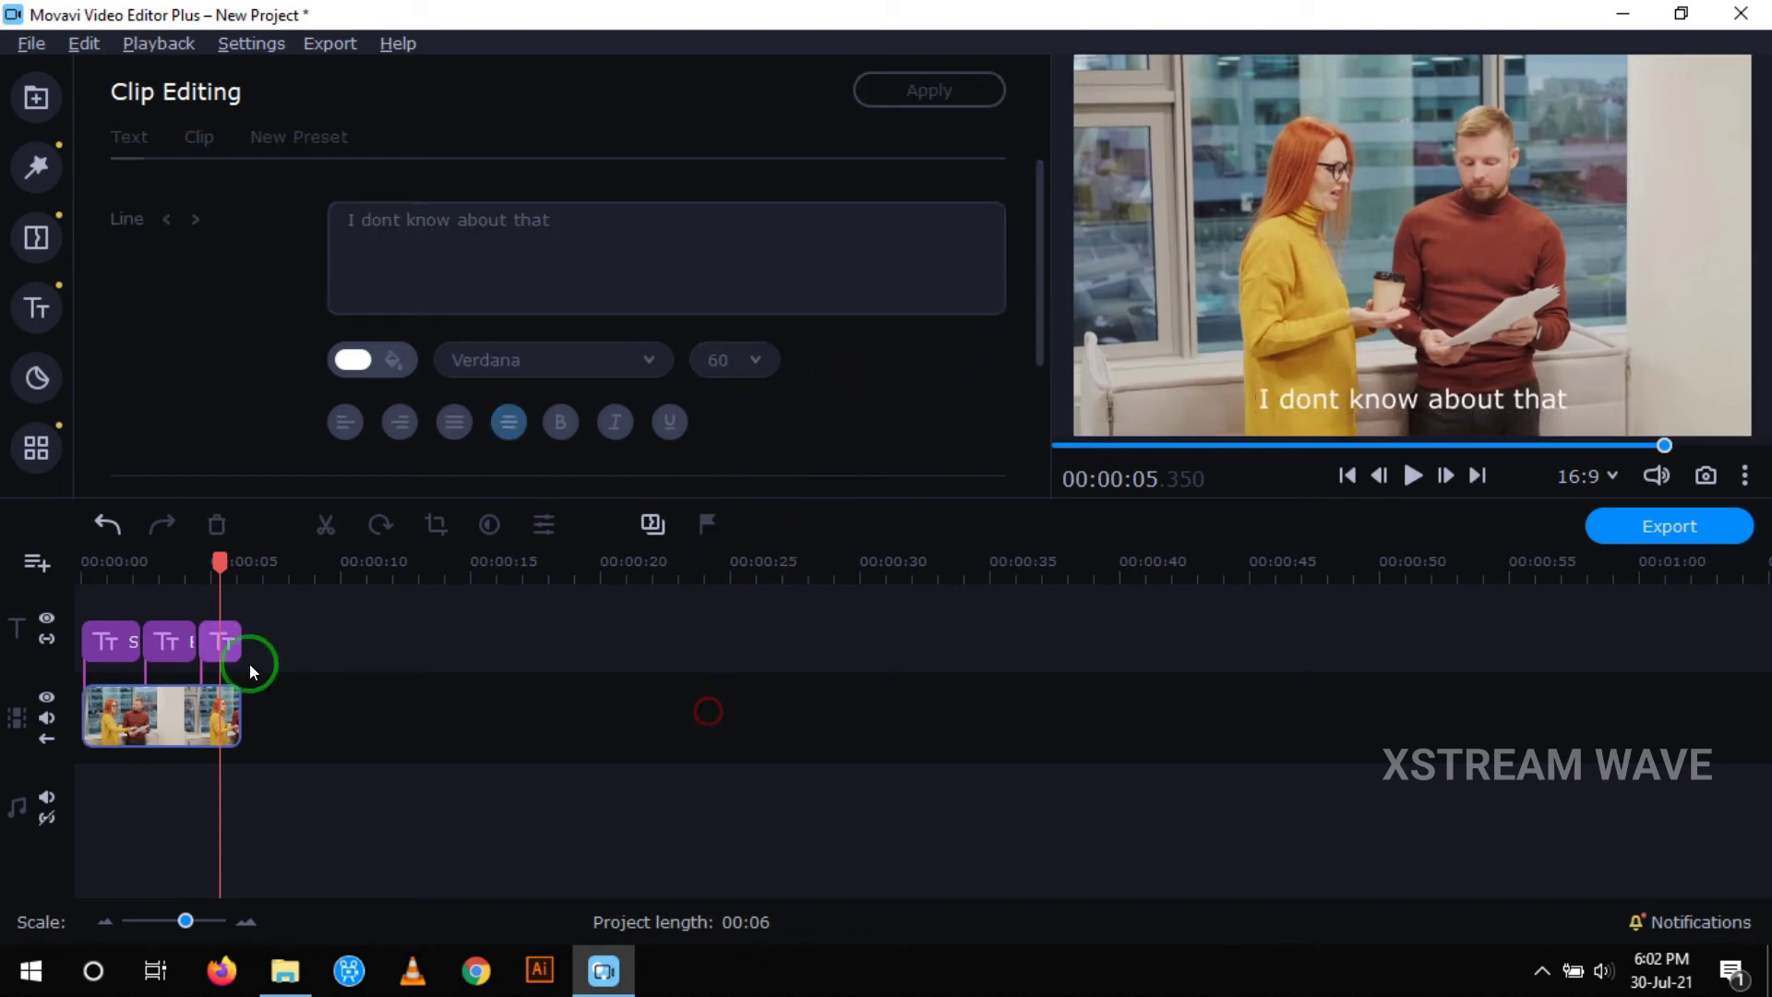
Step: Play the video from the start to preview all three subtitles
{"action": "left_click", "coordinate": [76, 562]}
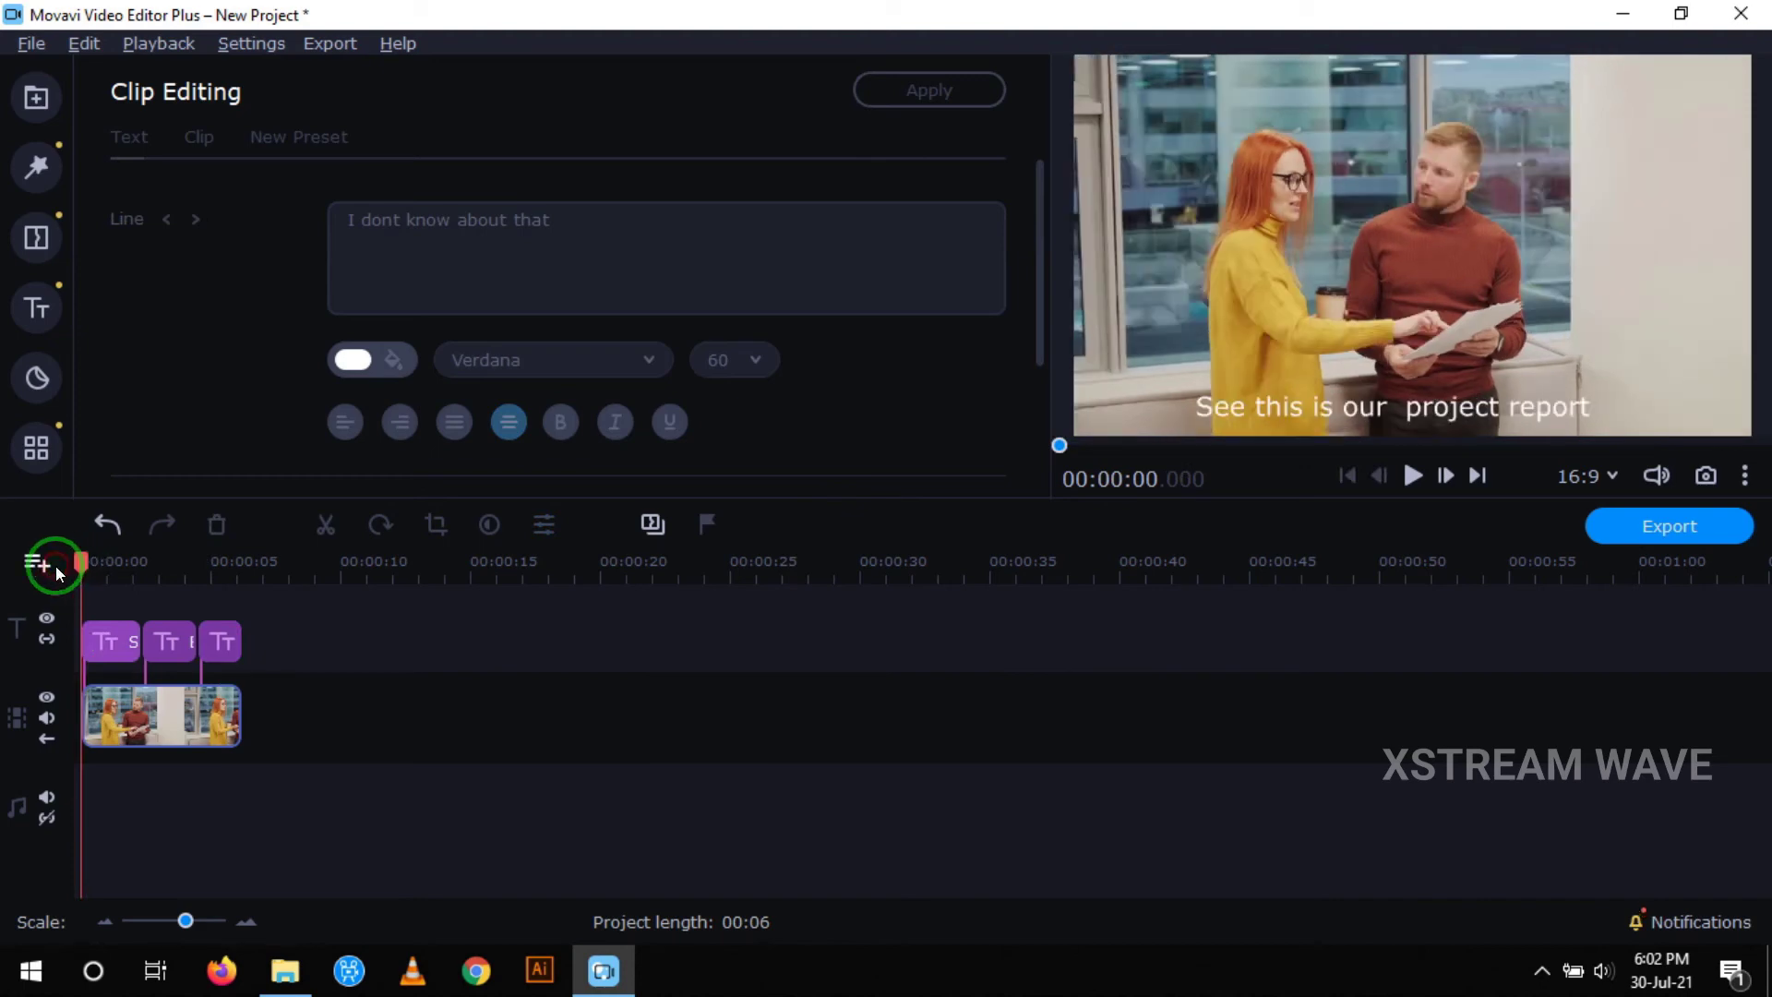
{"action": "left_click", "coordinate": [1412, 476]}
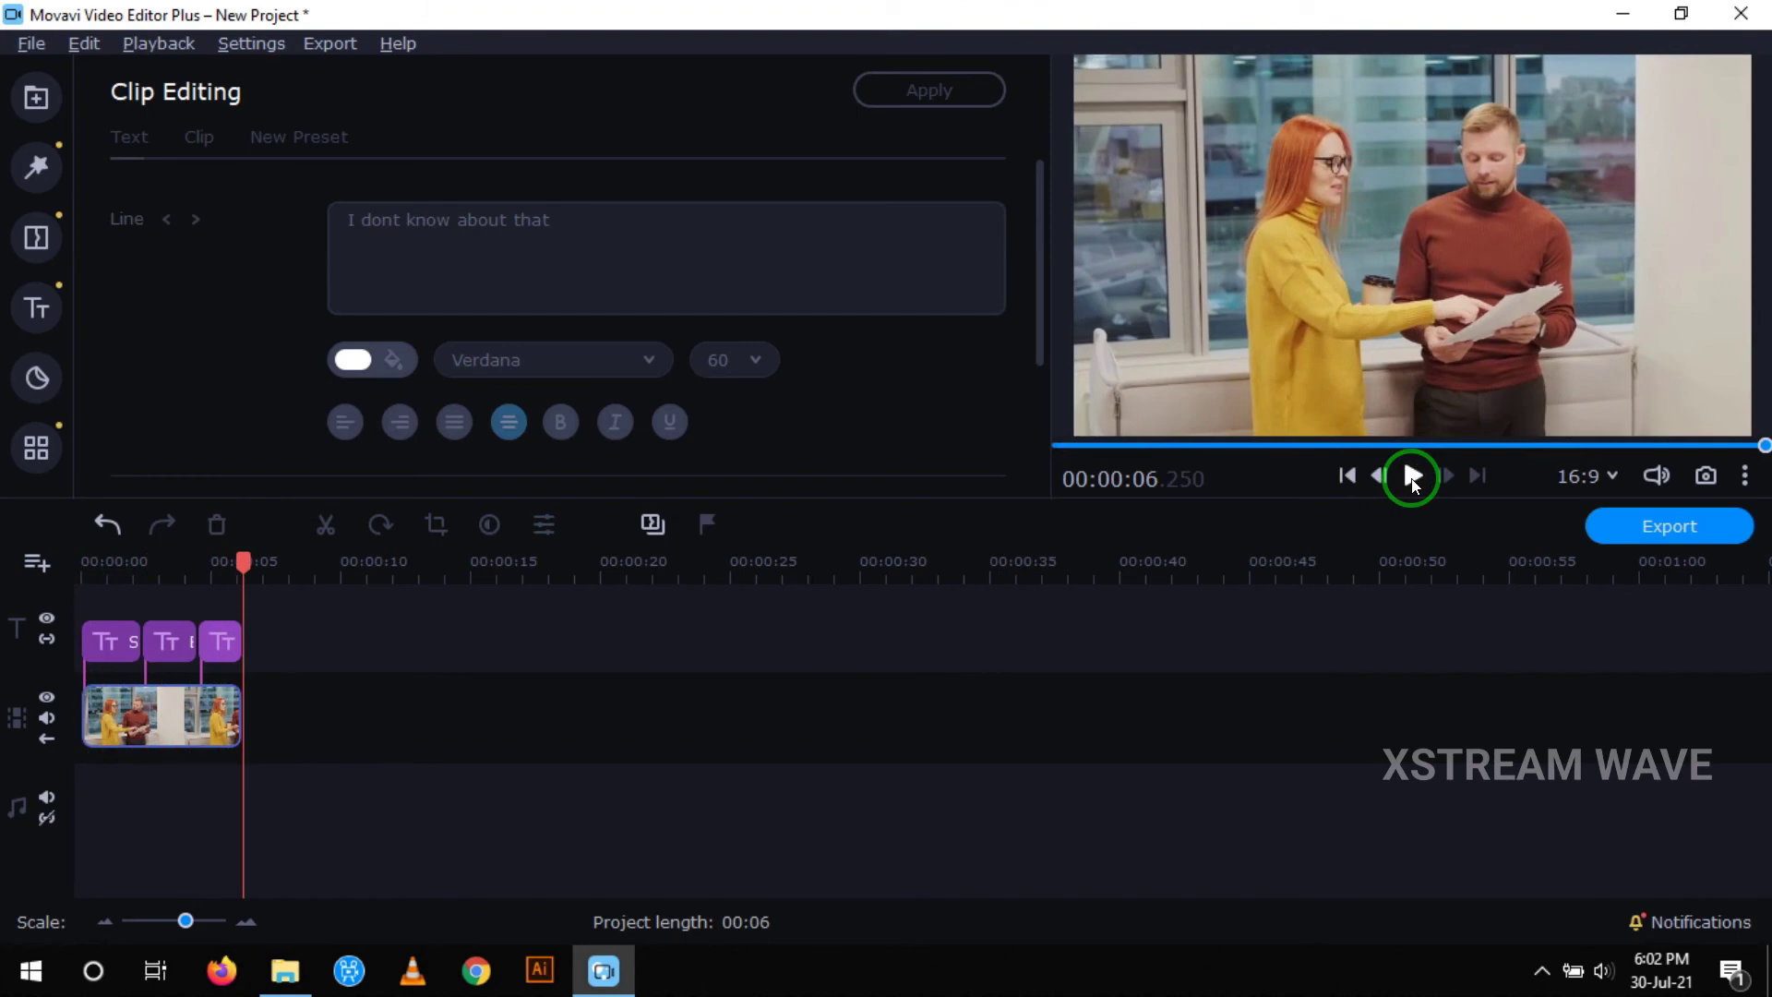
{"action": "left_click", "coordinate": [541, 783]}
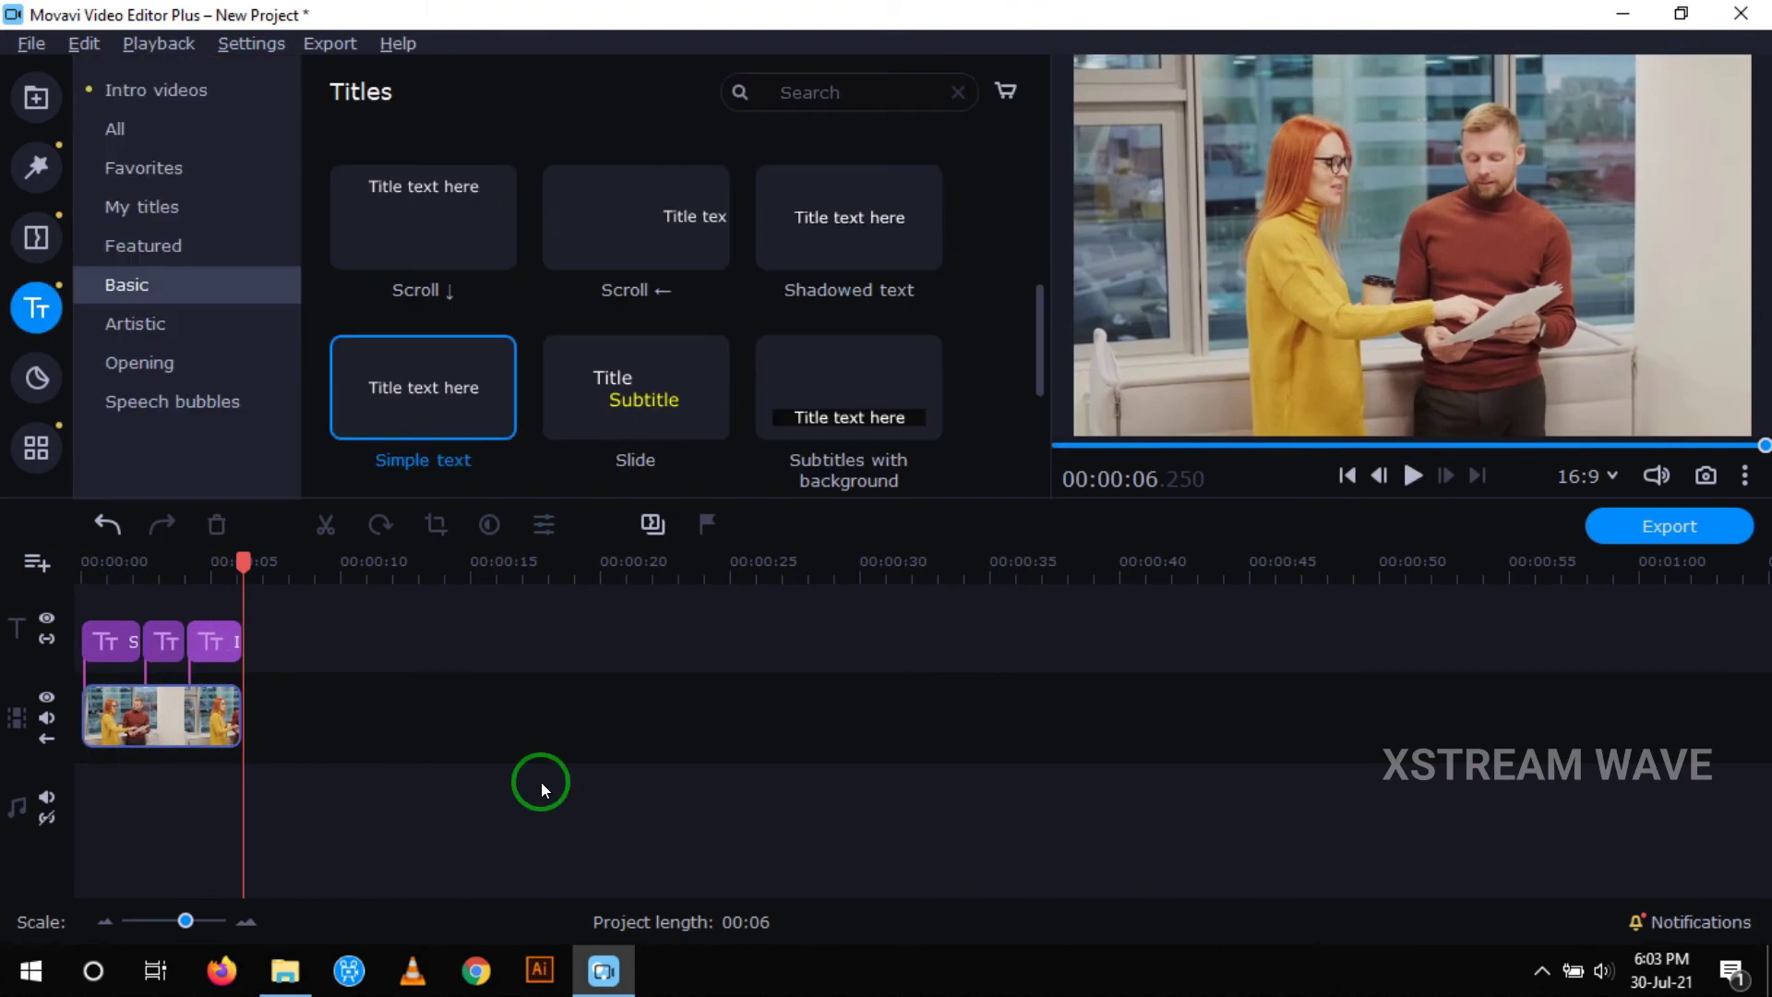
Step: Open the video export settings for MP4 and set the quality to Highest
{"action": "left_click", "coordinate": [320, 48]}
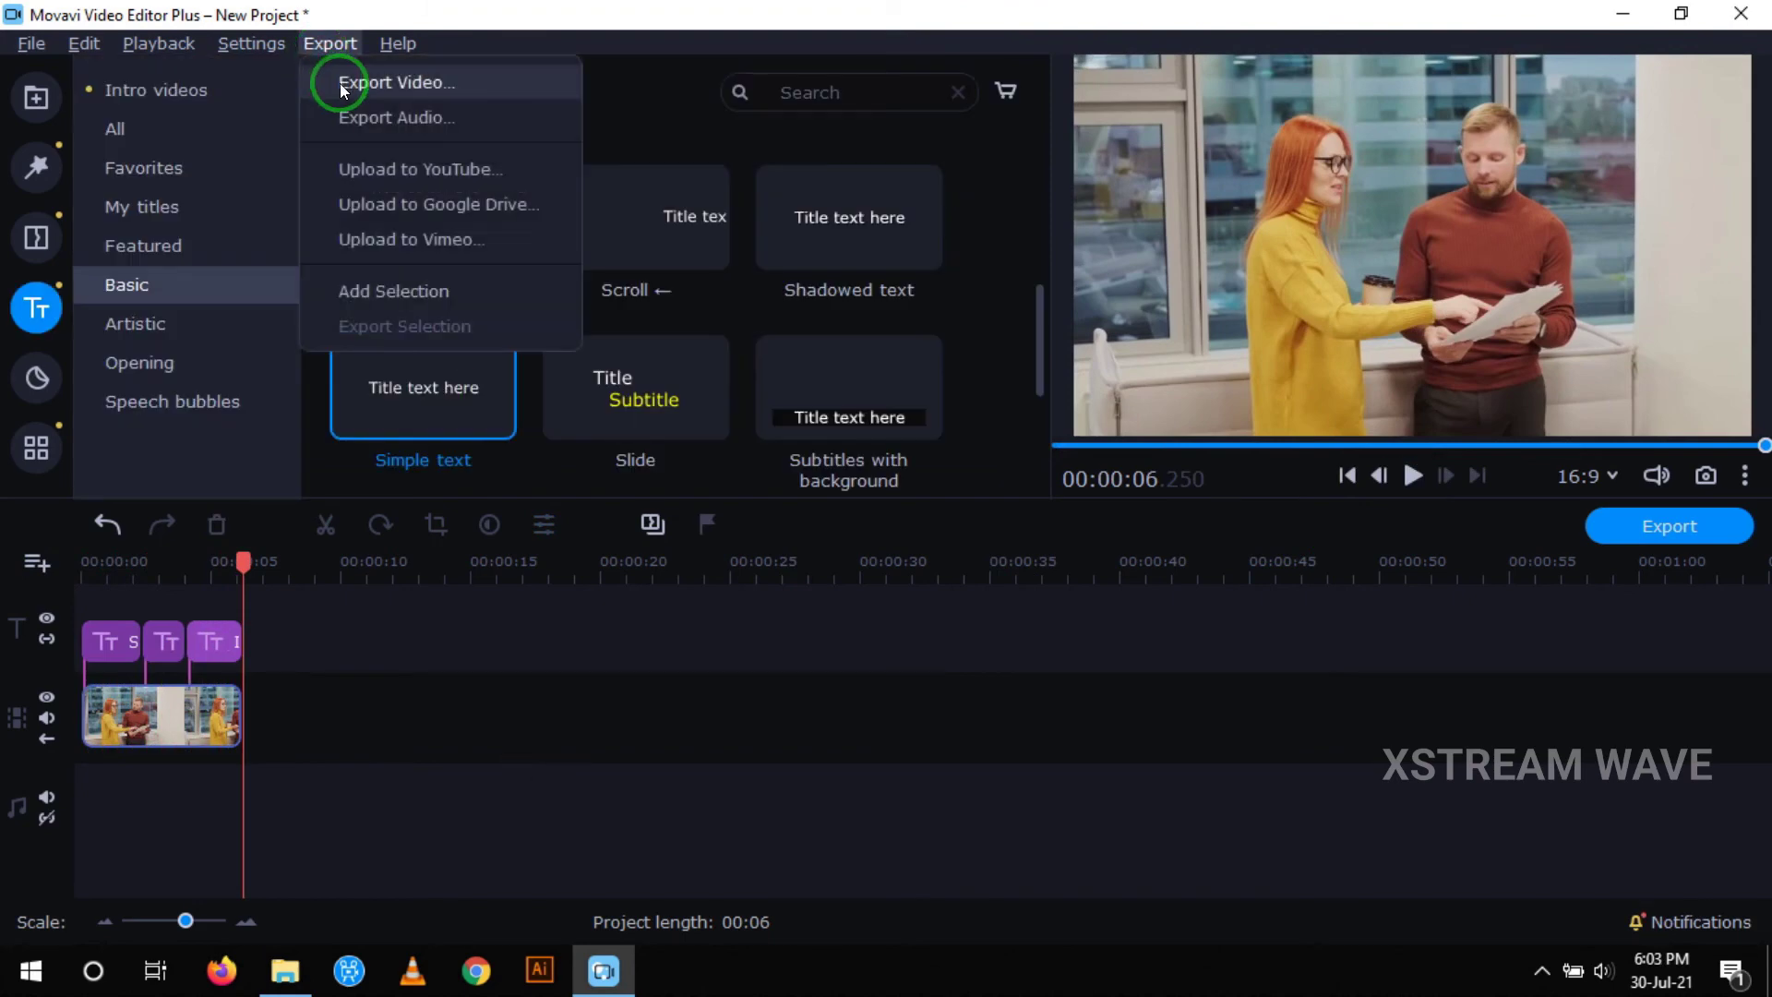
{"action": "left_click", "coordinate": [339, 83]}
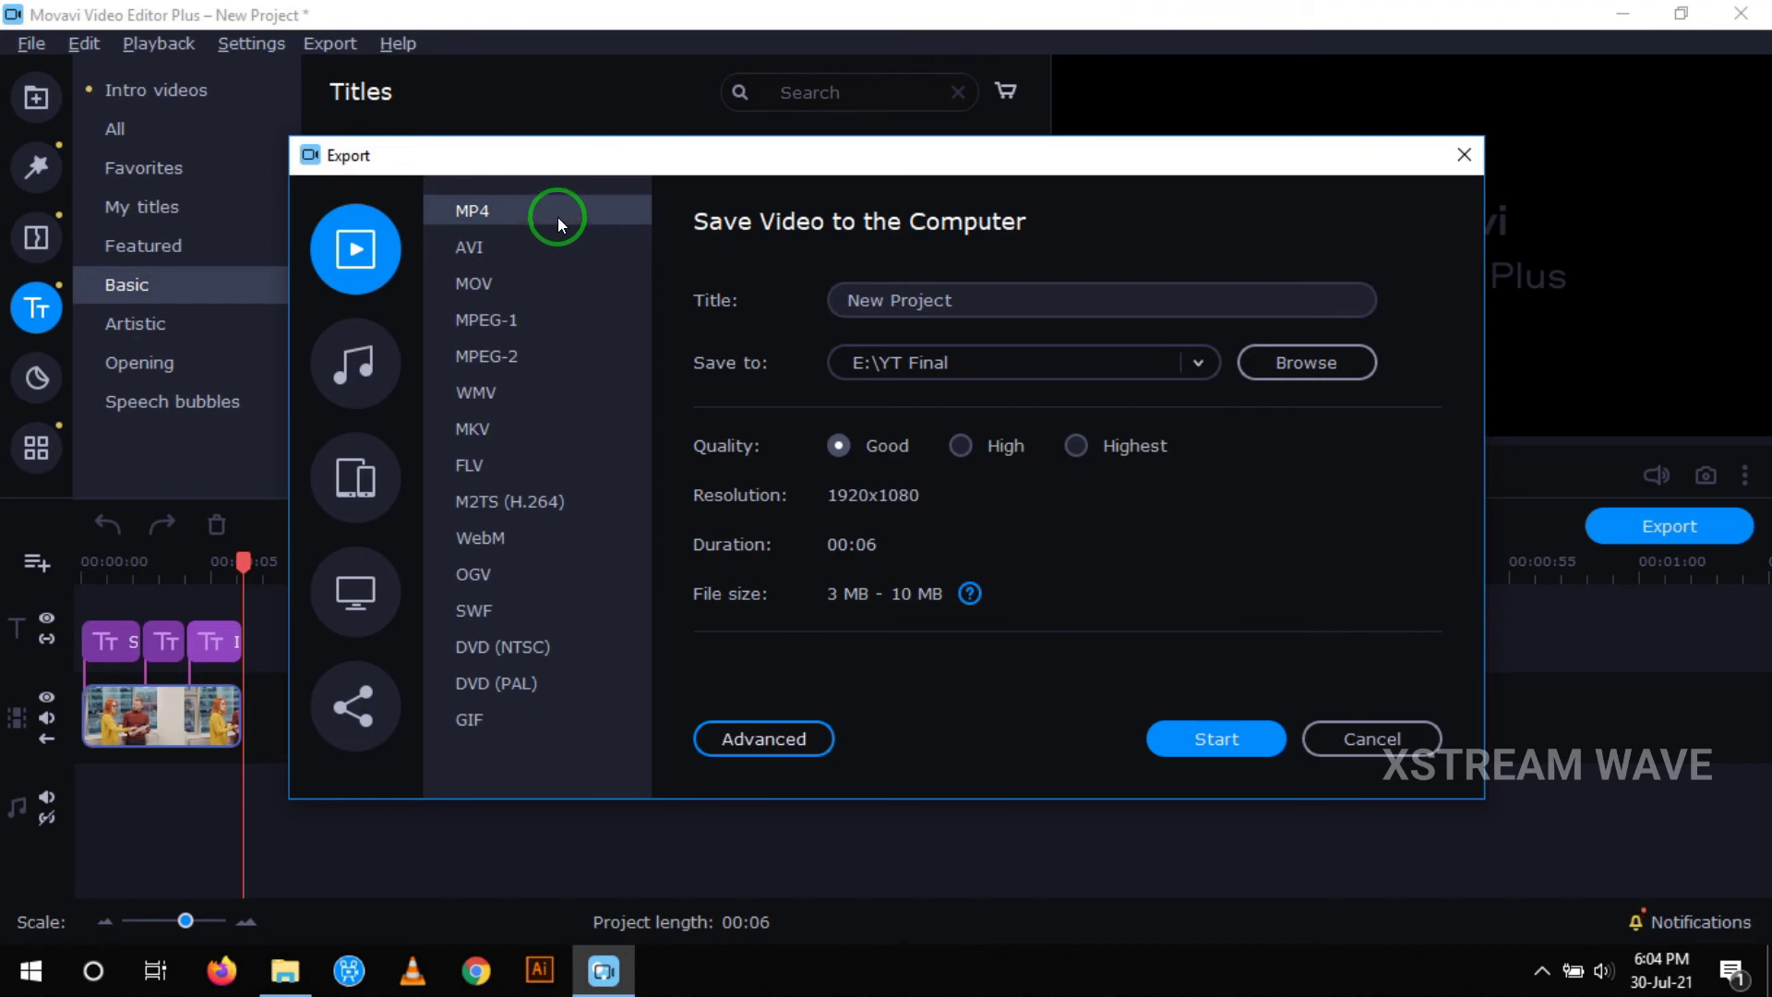
{"action": "left_click", "coordinate": [1075, 444]}
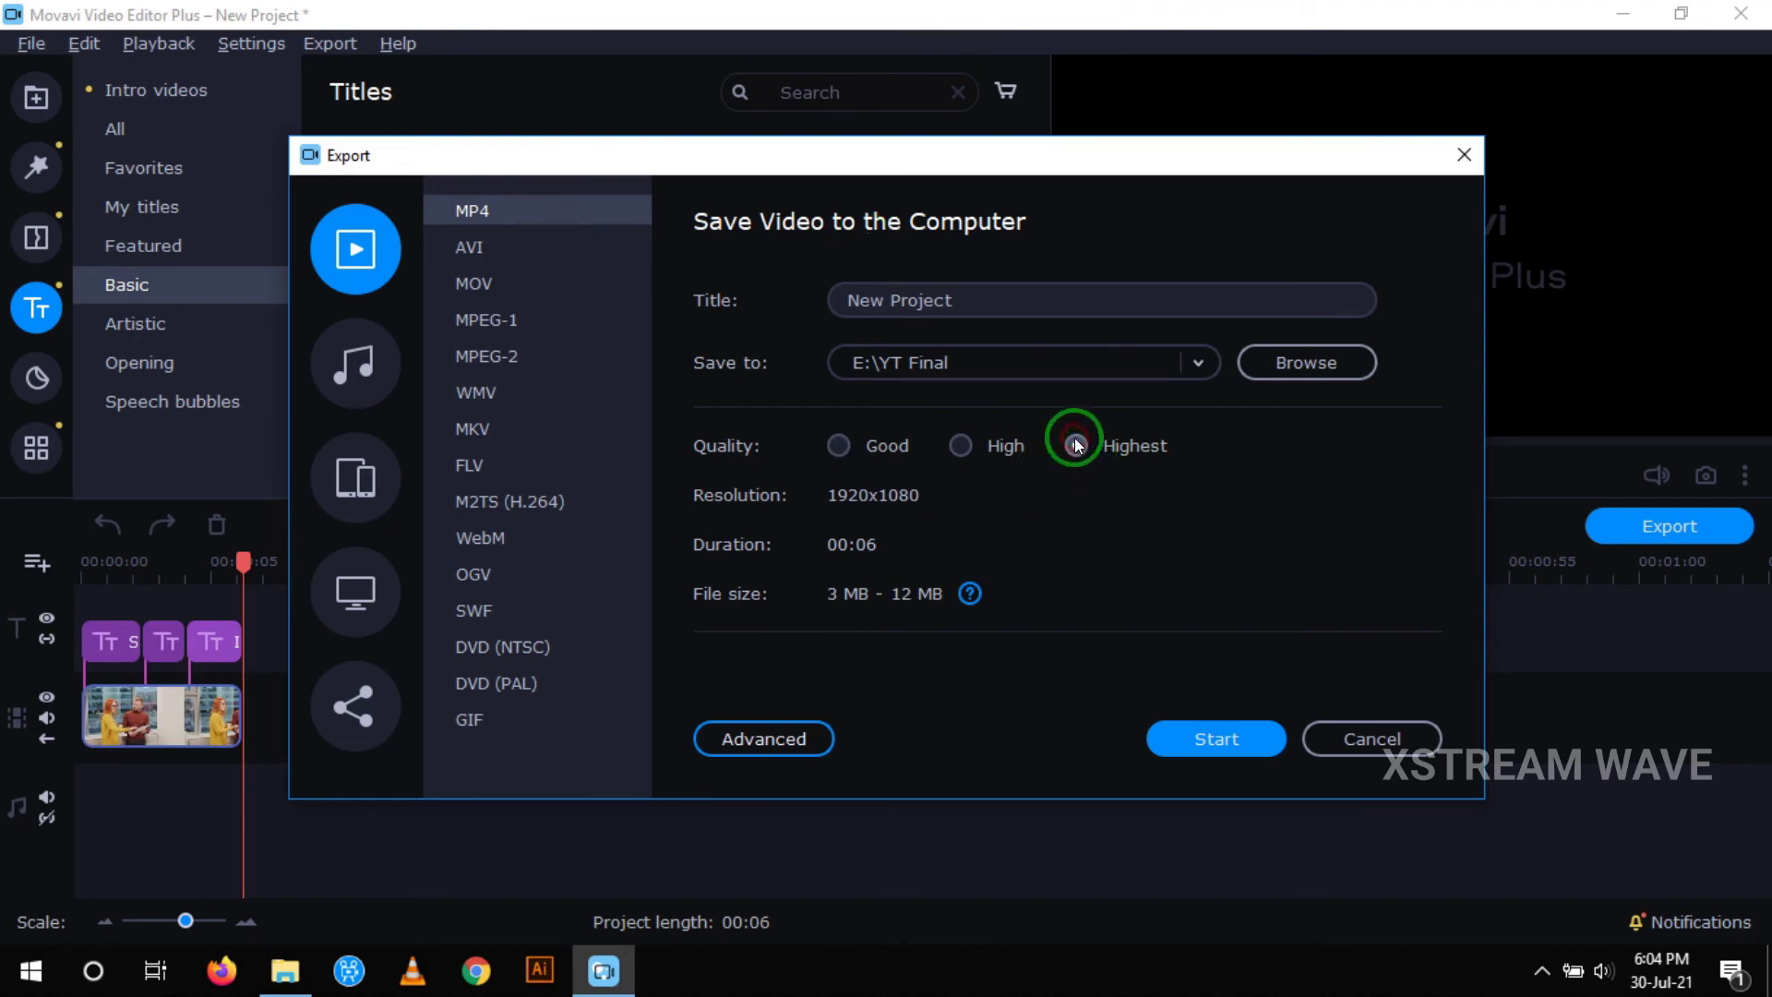